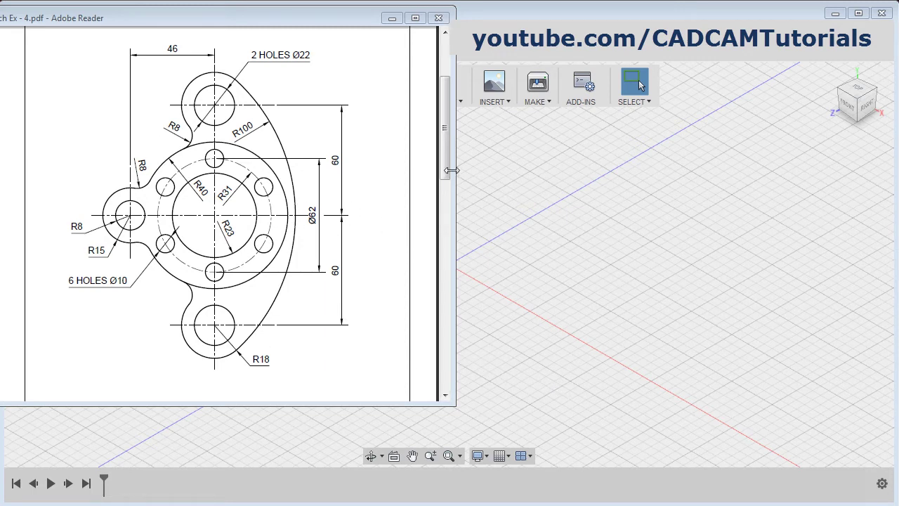
- Scroll the Adobe Reader document to the bracket drawing page
mouse_move(449, 160)
mouse_down()
mouse_move(458, 341)
mouse_move(445, 156)
mouse_up()
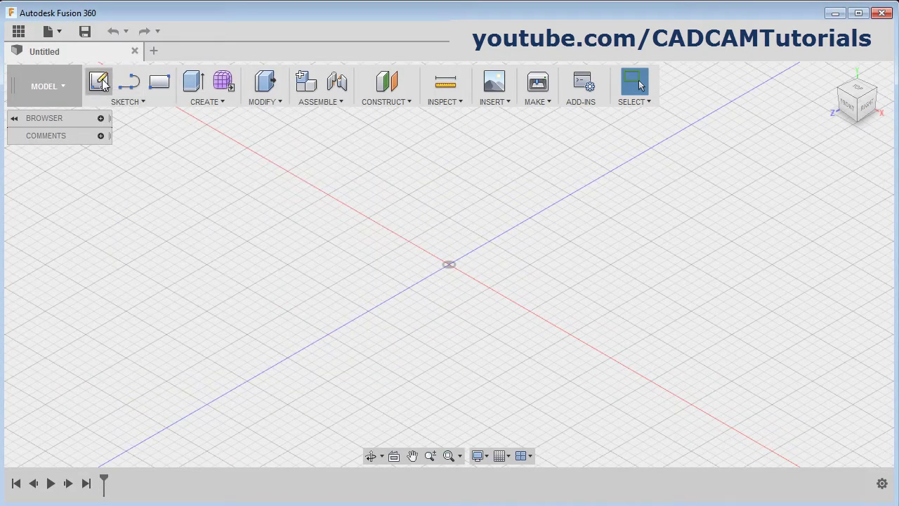
- Start a new sketch on the XZ origin plane, then glance at the bracket drawing
click(99, 83)
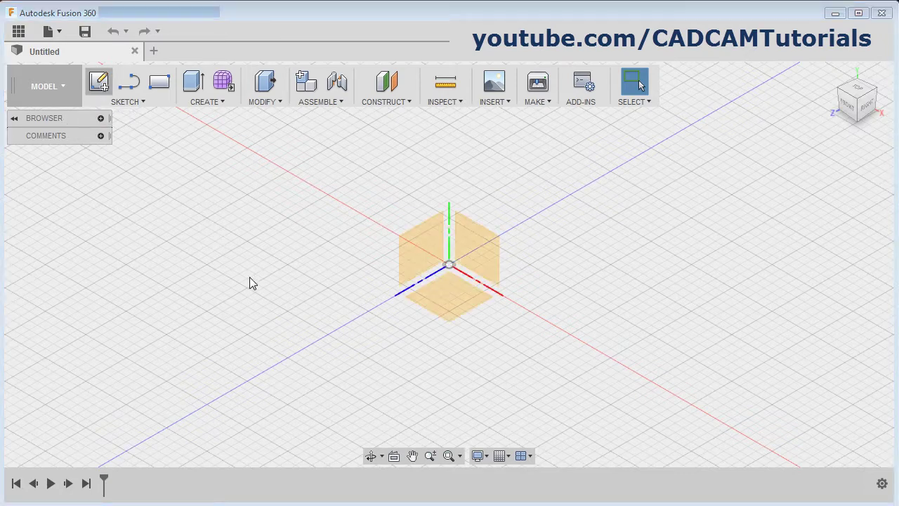
click(453, 318)
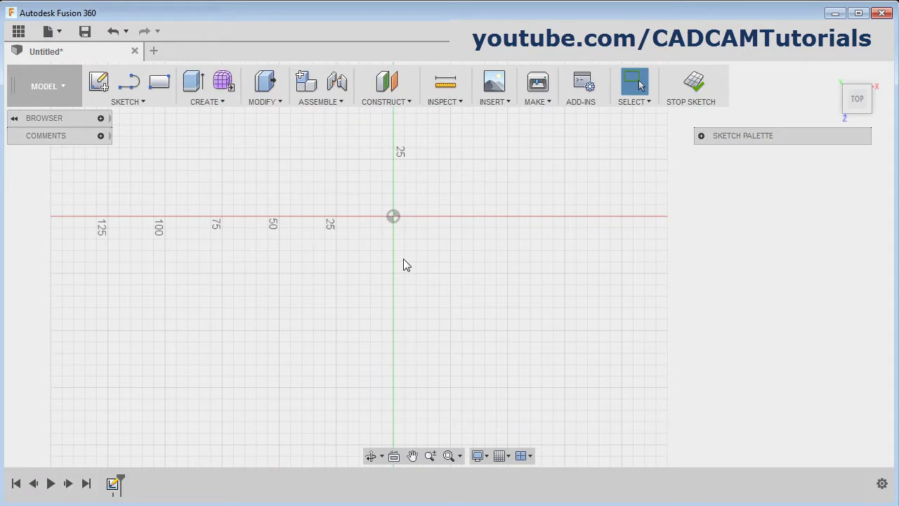
middle_drag(404, 258, 429, 336)
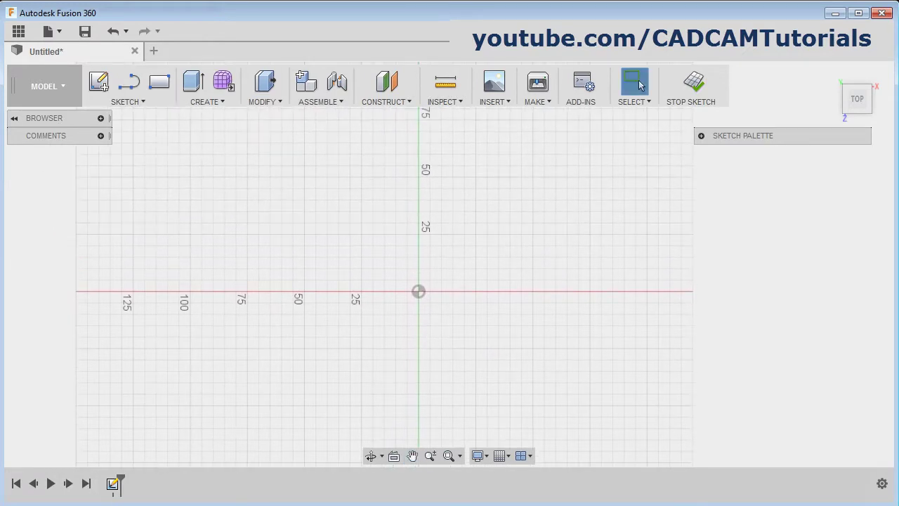
key(alt+Tab)
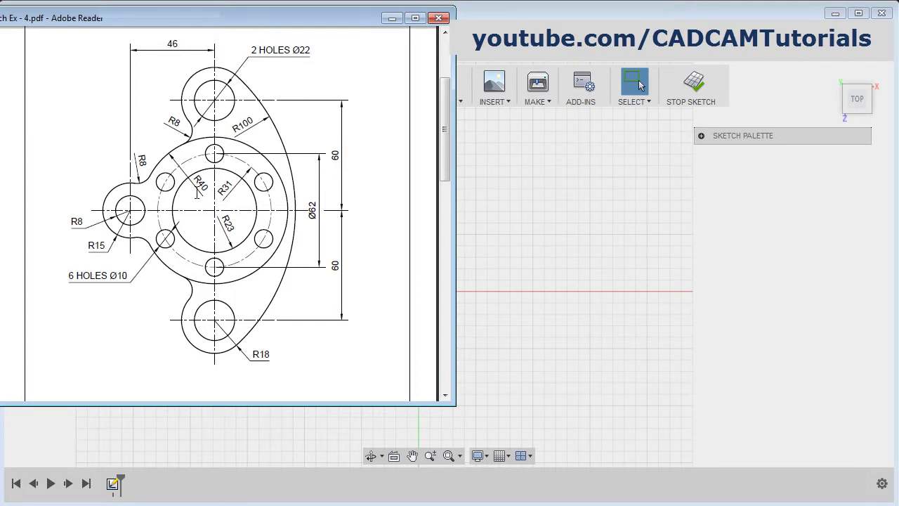
click(552, 242)
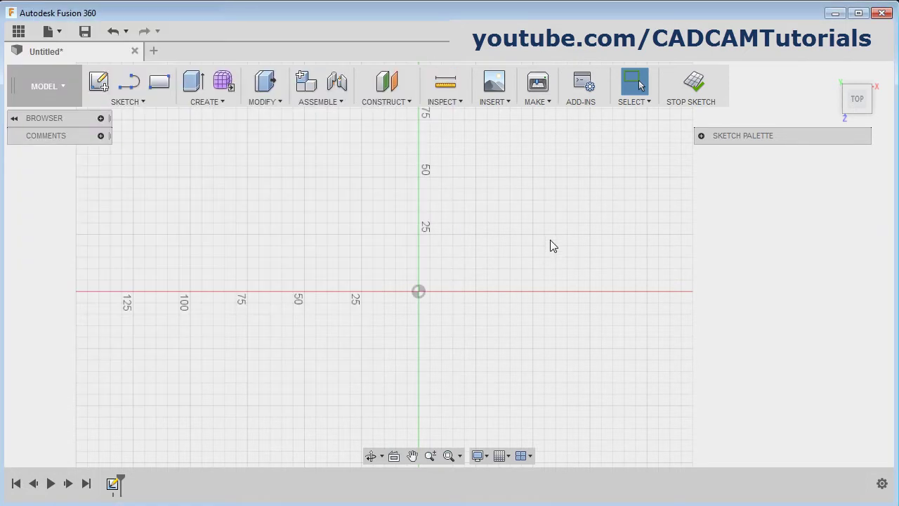
- Draw a Ø46 centre-diameter circle at the origin
click(133, 103)
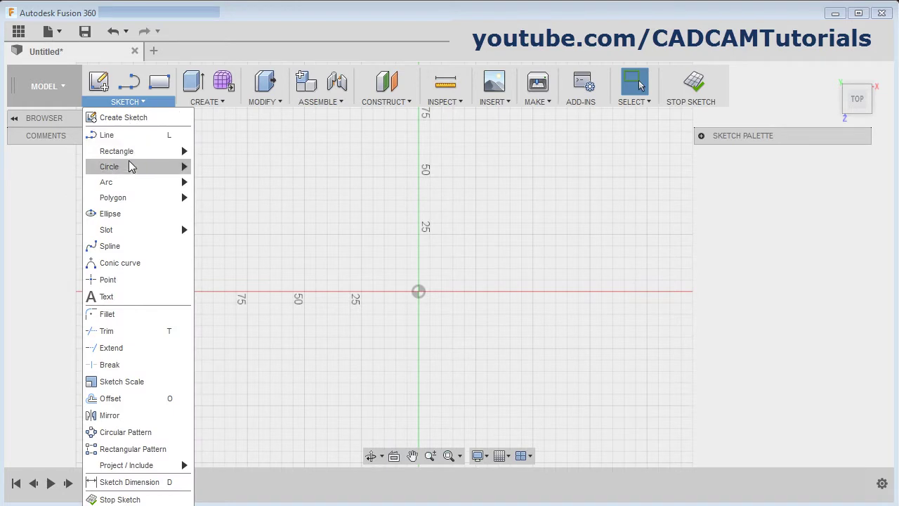
mouse_move(130, 170)
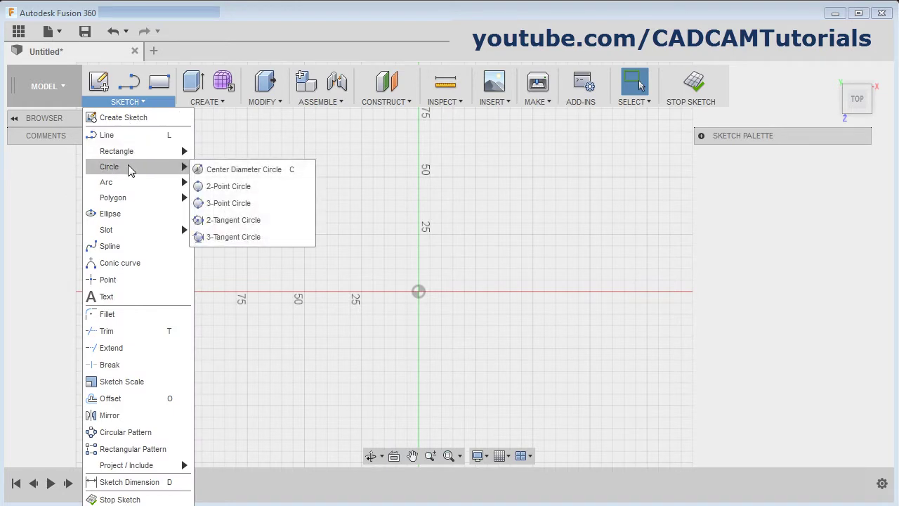
click(223, 174)
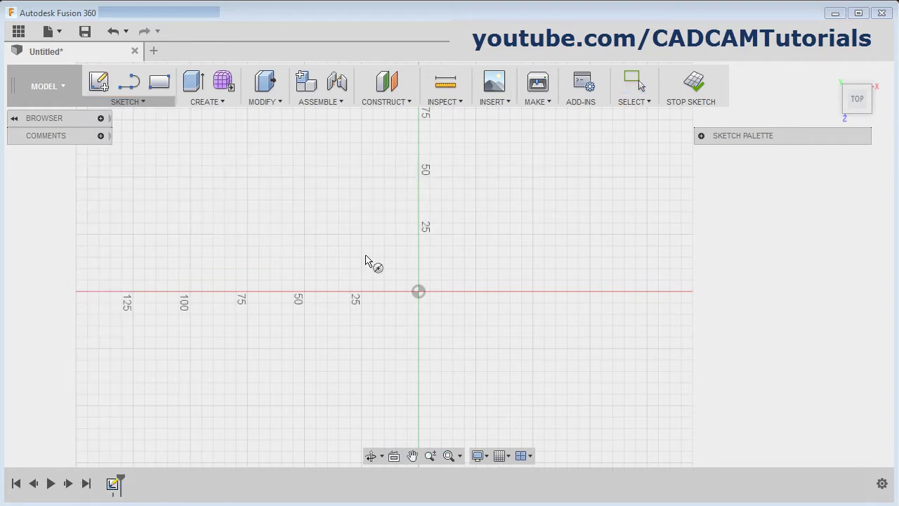
click(418, 292)
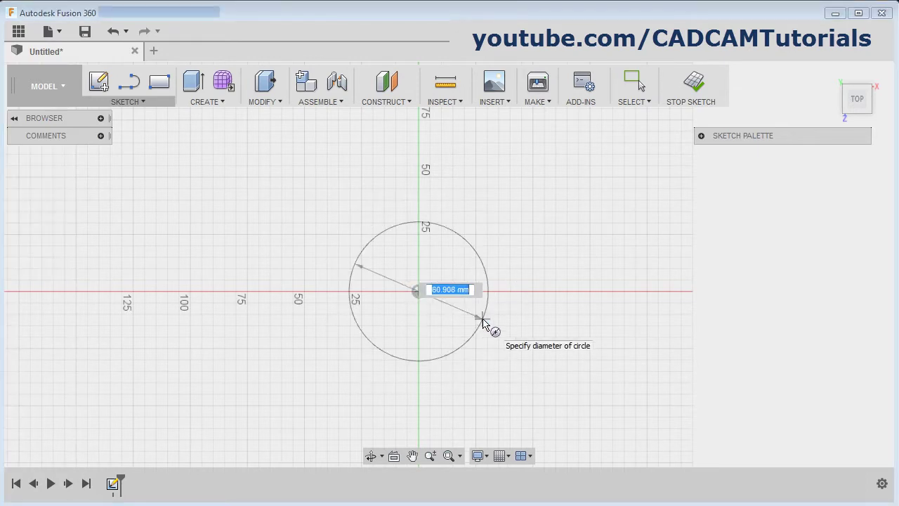
text(46)
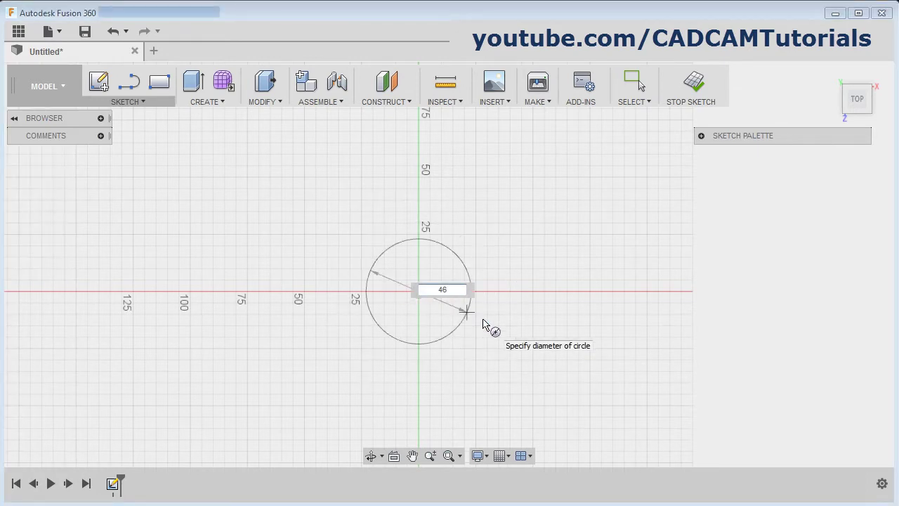
key(Tab)
key(Return)
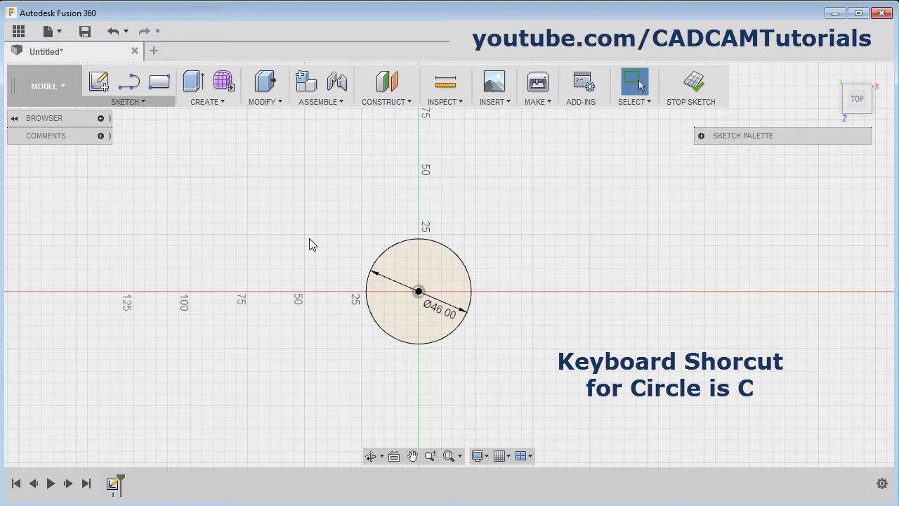
- Add a concentric Ø80 circle and move both diameter dimensions outside the circles
key(c)
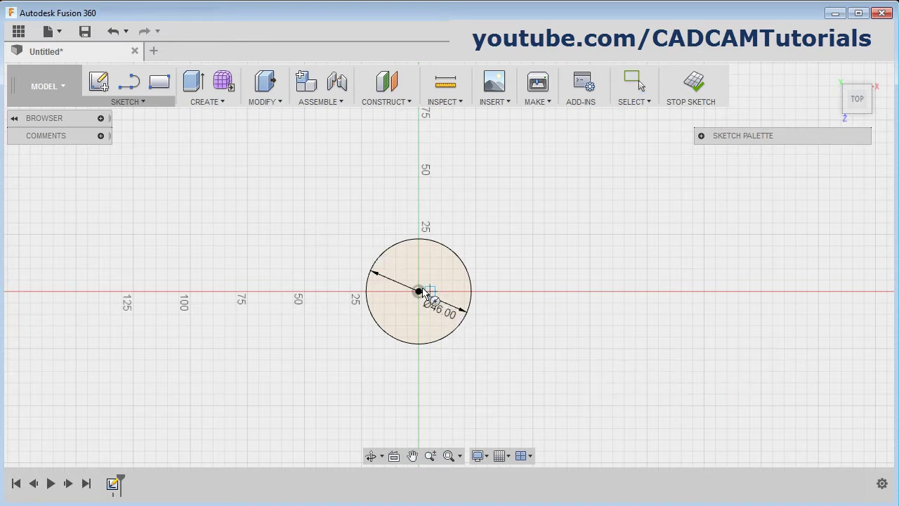
click(418, 292)
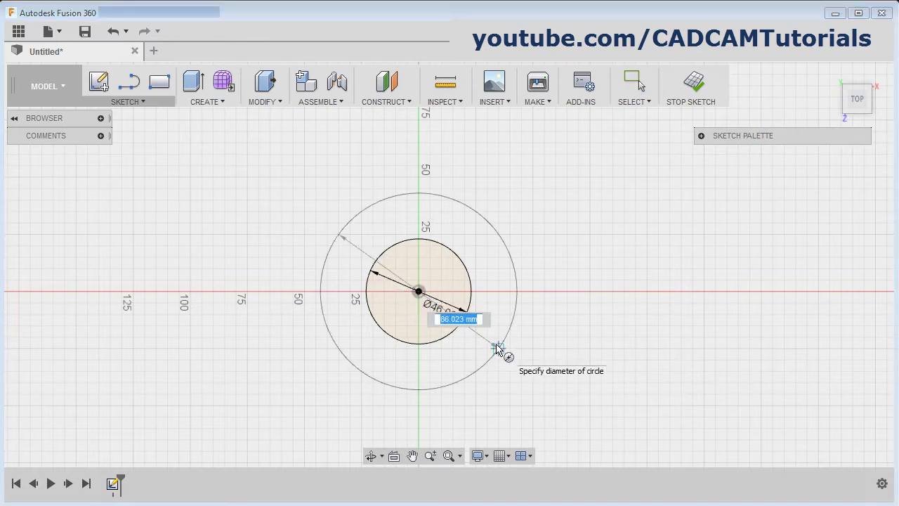
text(80)
key(Return)
key(Escape)
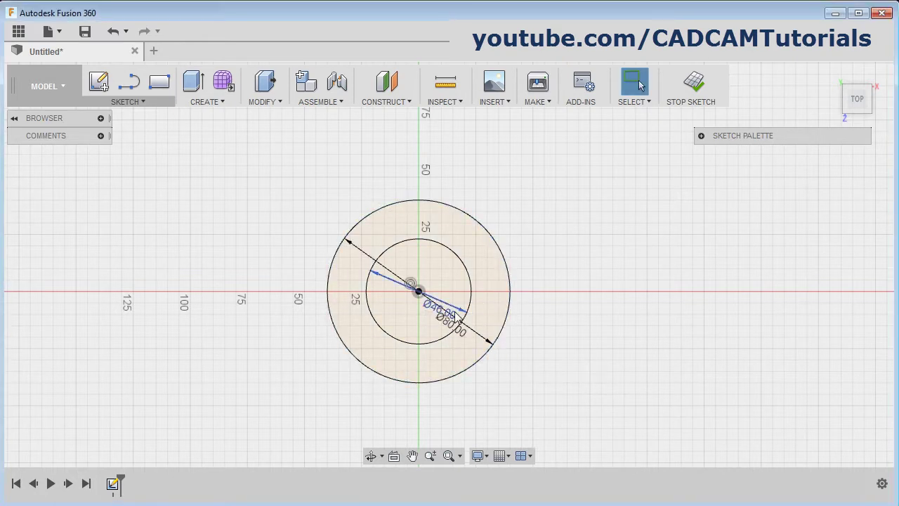
drag(449, 311, 508, 213)
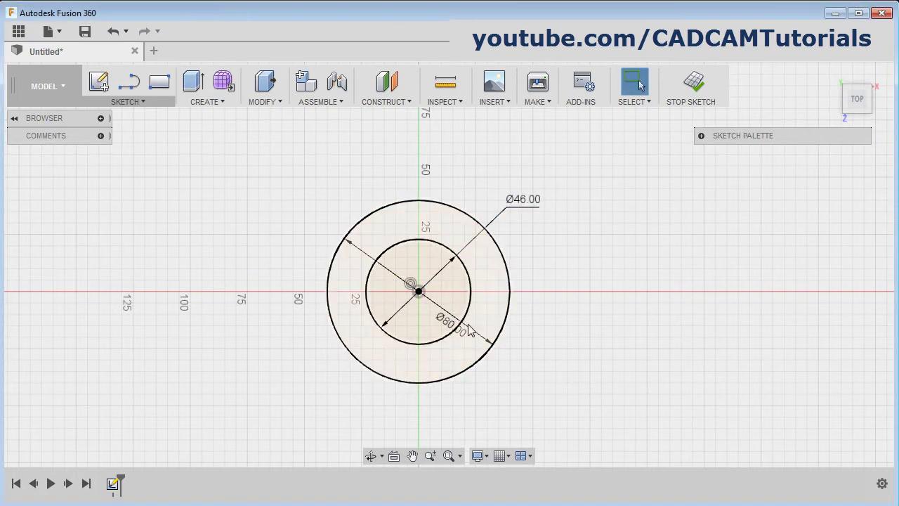
drag(451, 324, 528, 390)
key(alt+Tab)
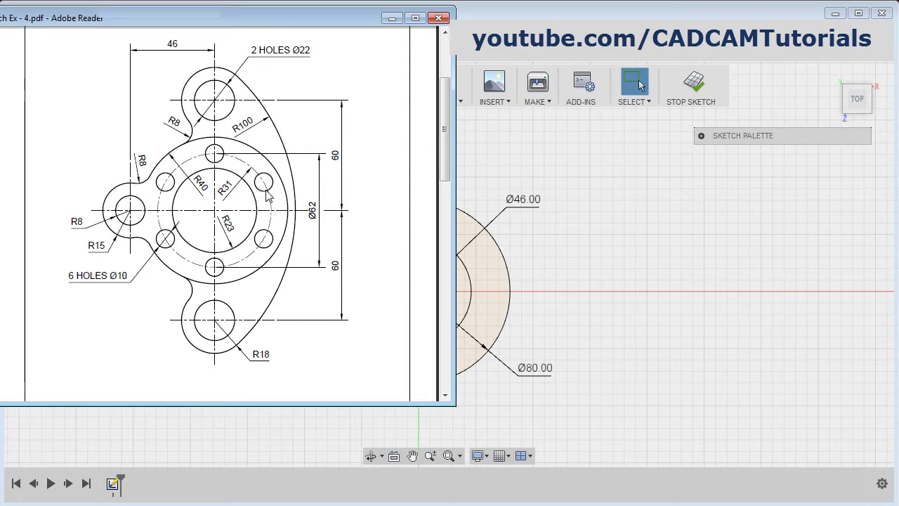
- Add a dashed Ø62 construction circle centred on the origin, then recheck the drawing
click(574, 203)
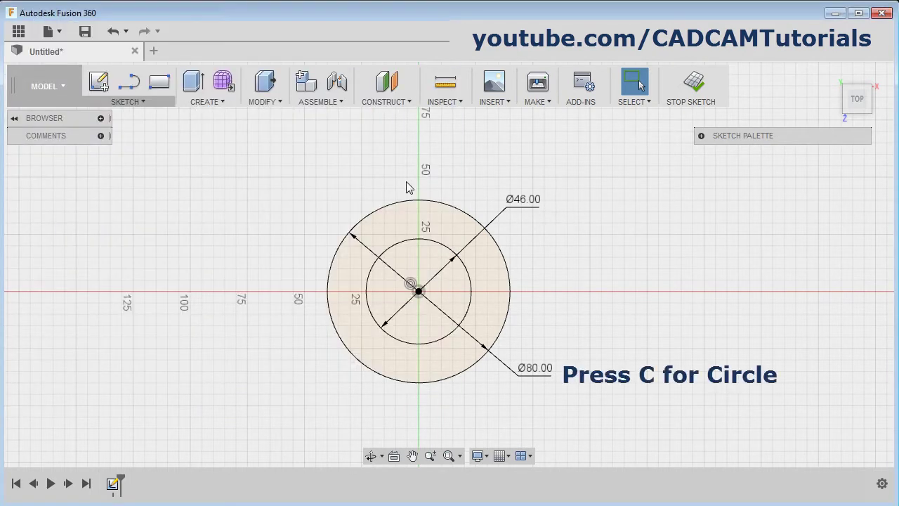
key(c)
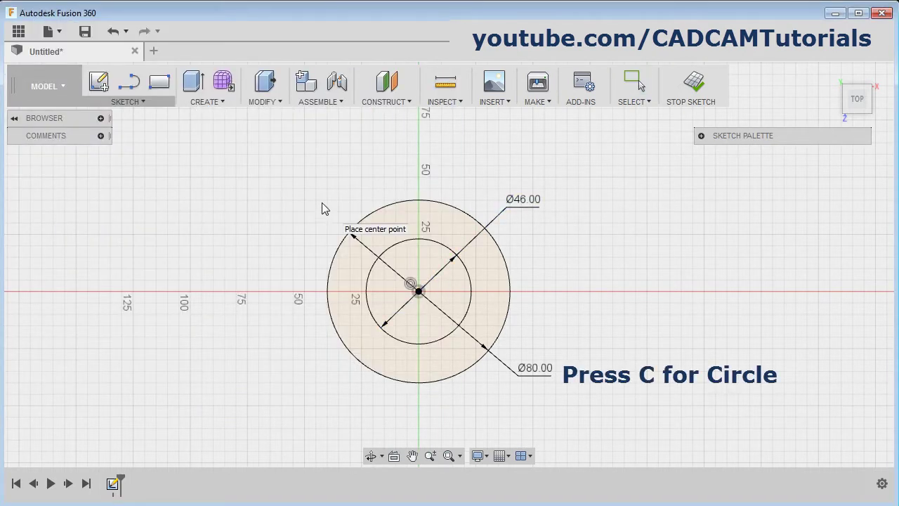
click(419, 291)
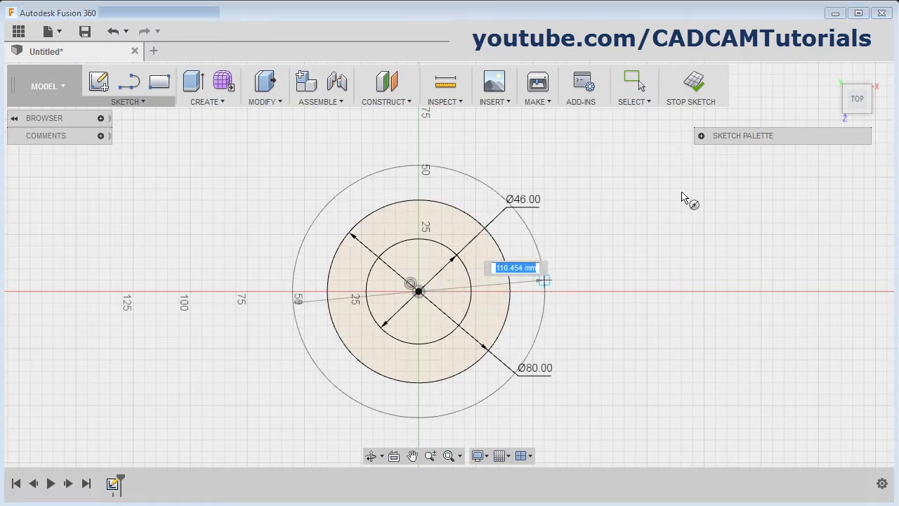
click(702, 136)
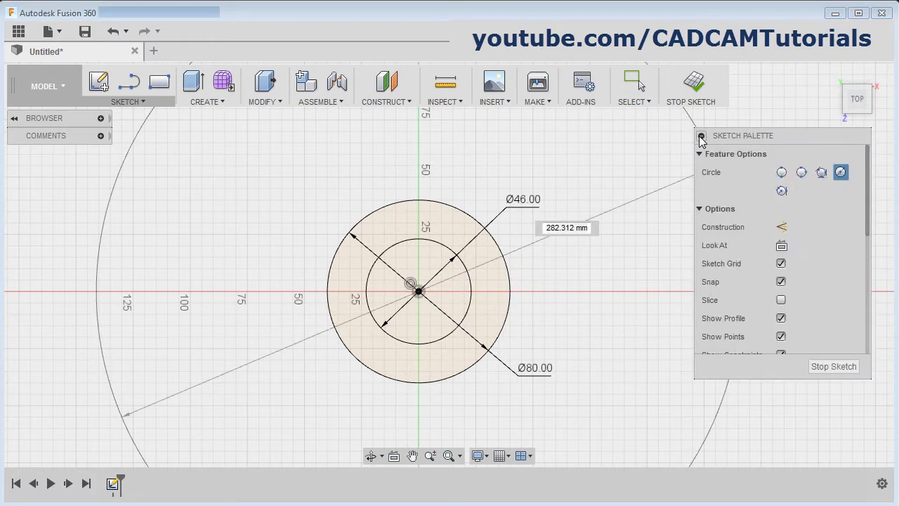
click(782, 228)
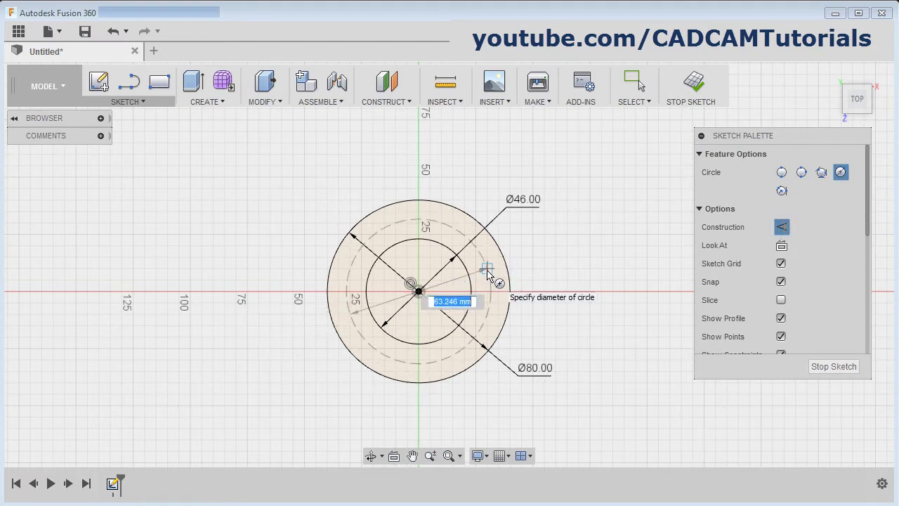
text(60)
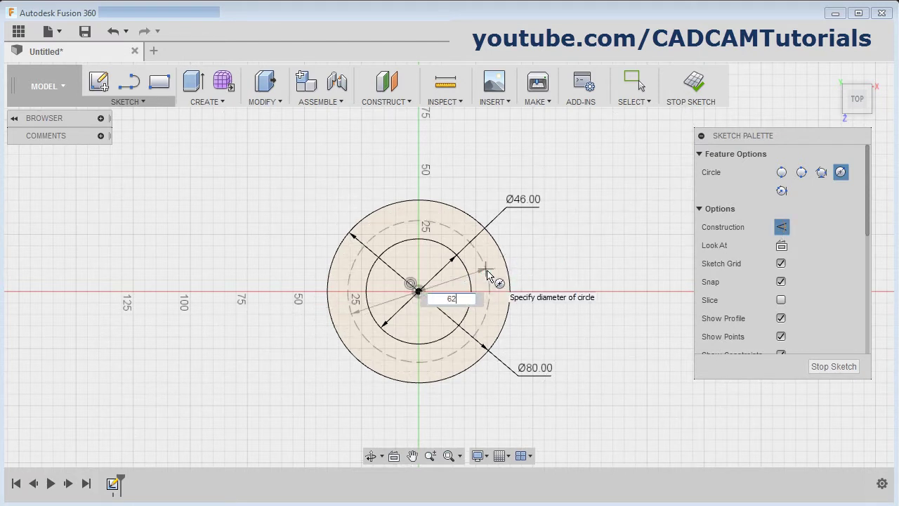
key(Return)
click(636, 82)
key(alt+Tab)
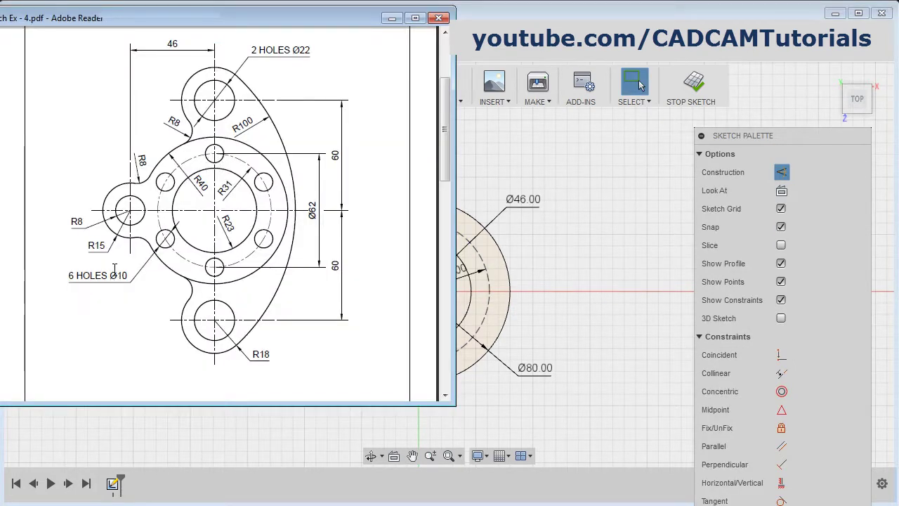
key(alt+Tab)
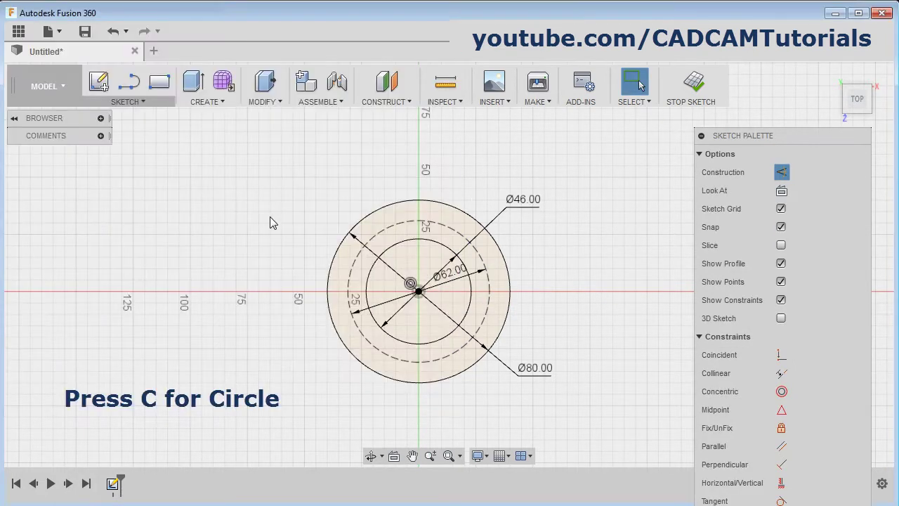
key(c)
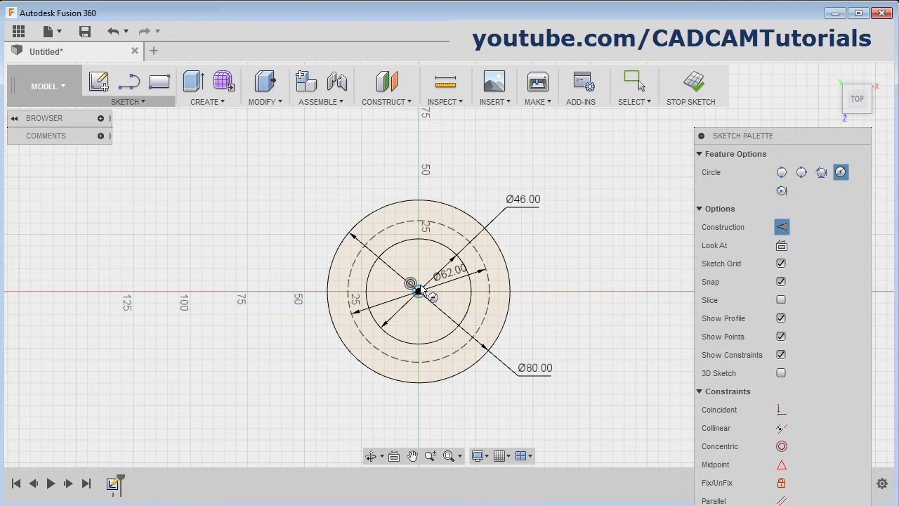
- Place a normal Ø10 hole circle at the top of the Ø62 bolt circle and select it
click(420, 224)
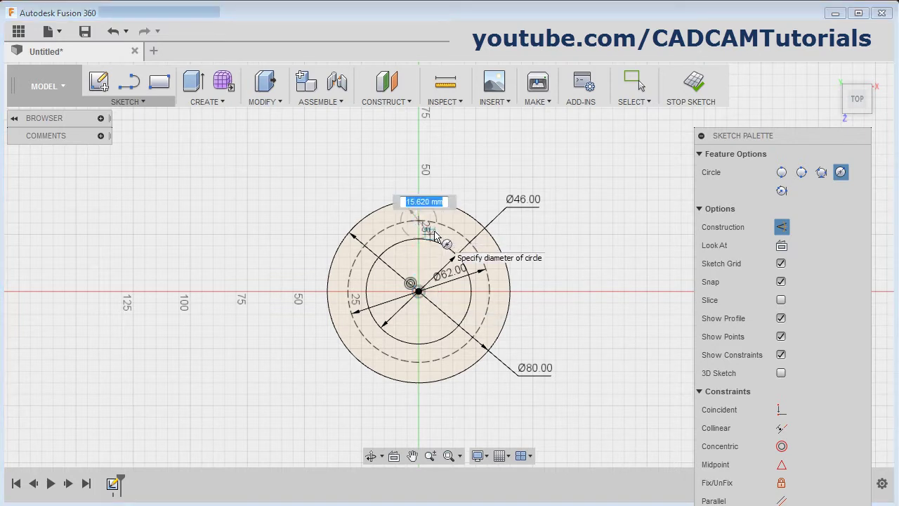
click(782, 228)
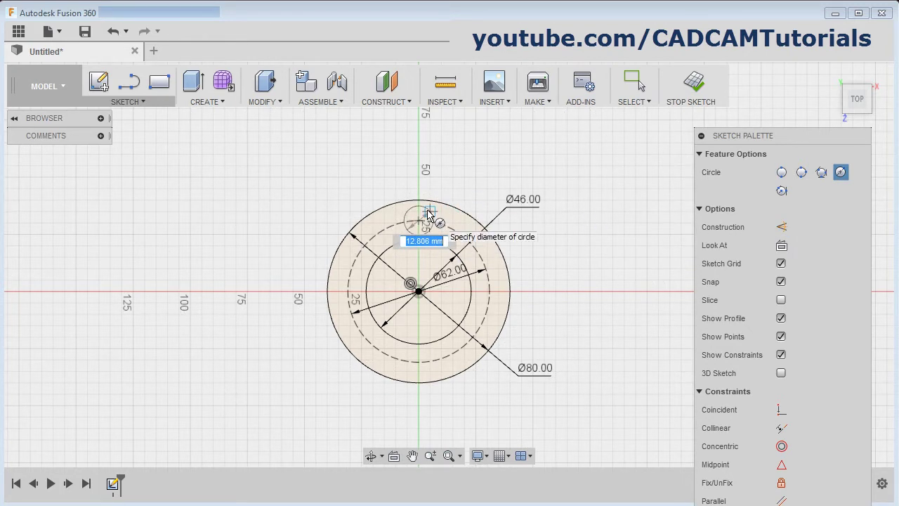
text(10)
key(Tab)
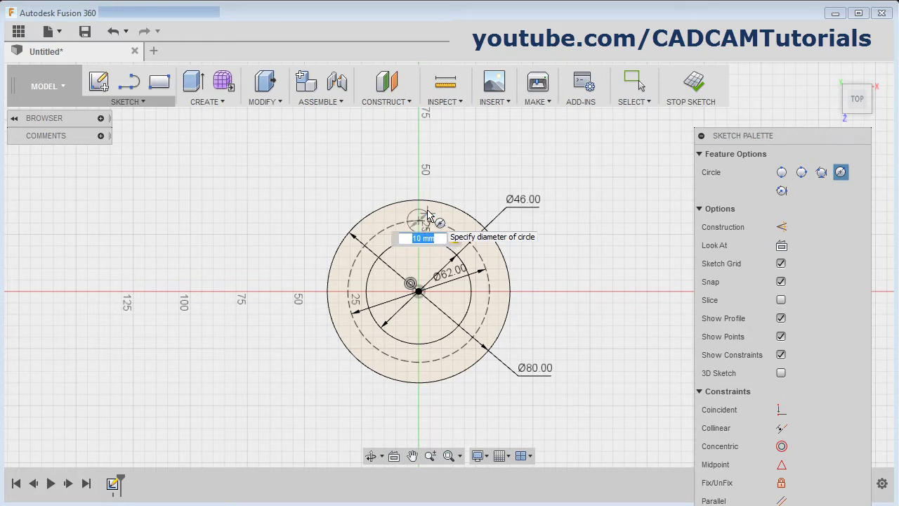
key(Return)
key(Escape)
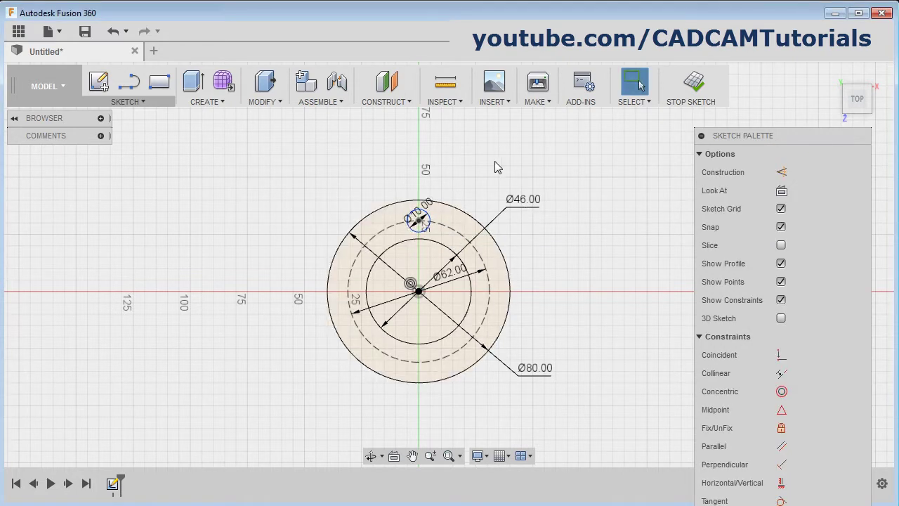
key(alt+Tab)
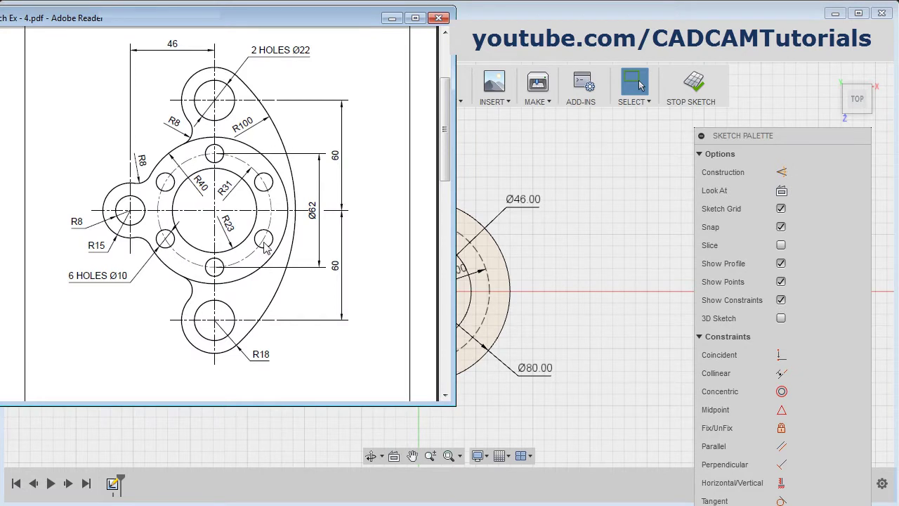
click(563, 272)
click(418, 220)
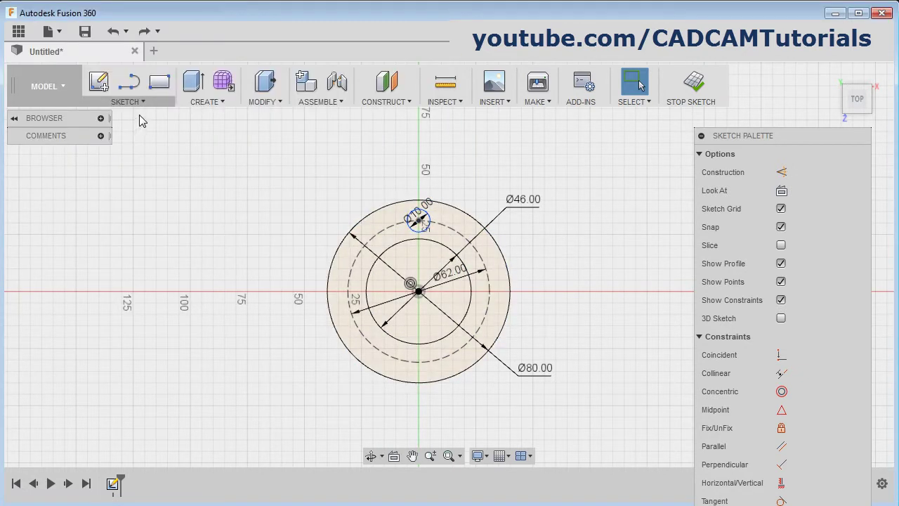
- Circular-pattern the Ø10 hole into six copies around the hub centre
click(144, 104)
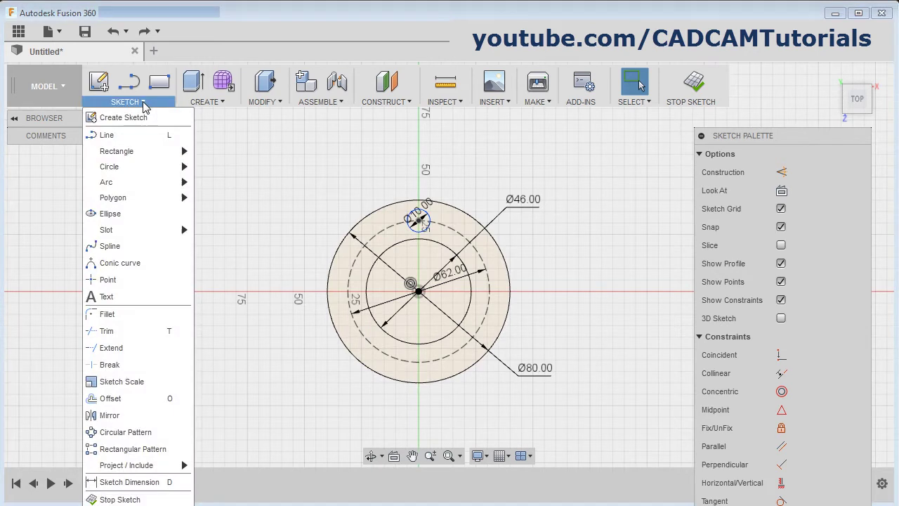
click(147, 433)
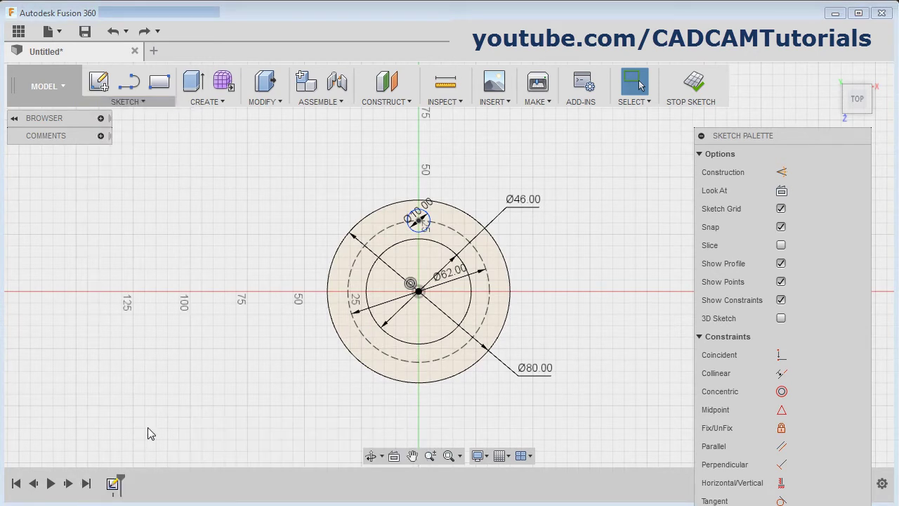
click(417, 220)
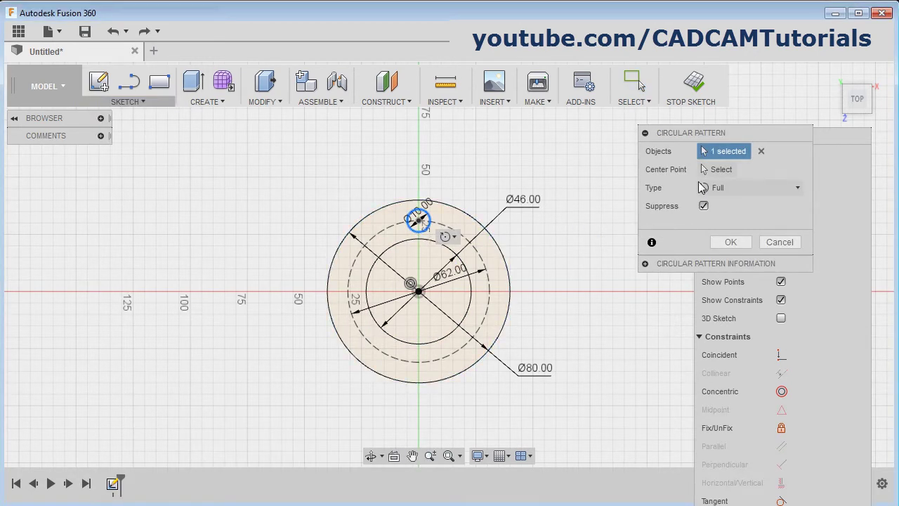
click(719, 171)
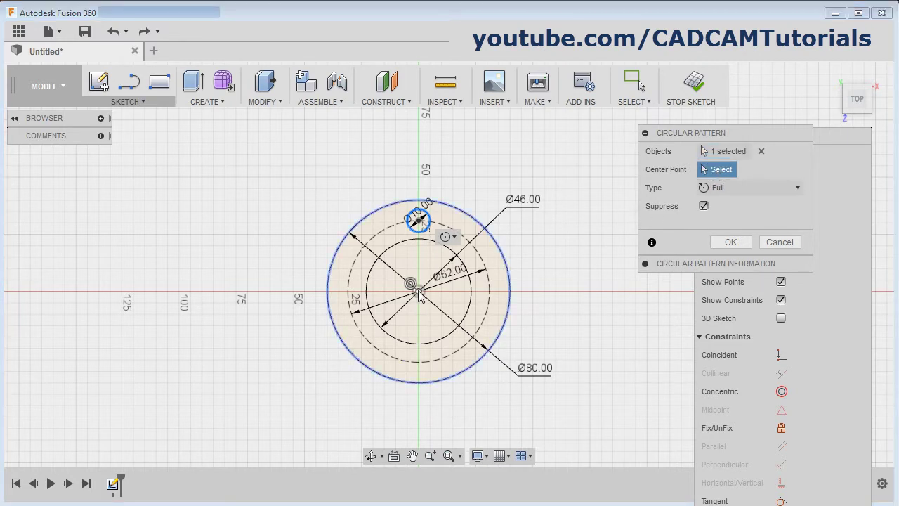
click(419, 292)
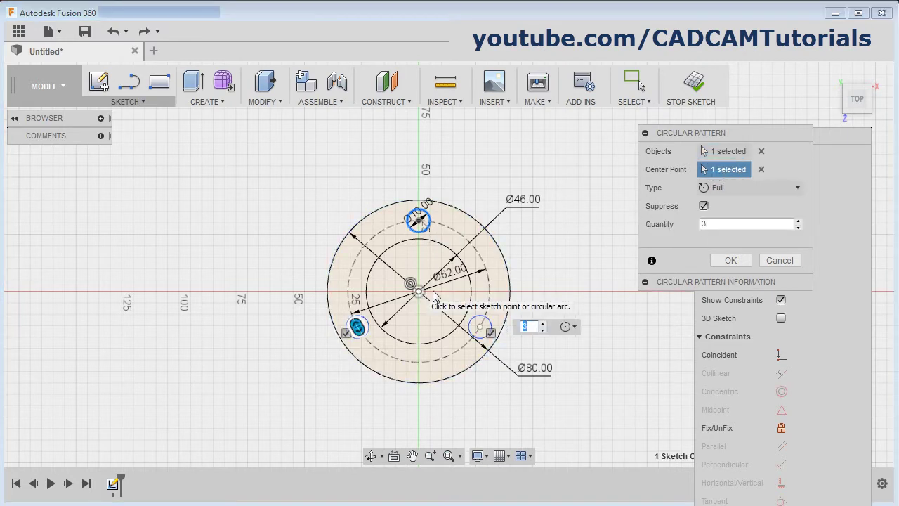
click(713, 224)
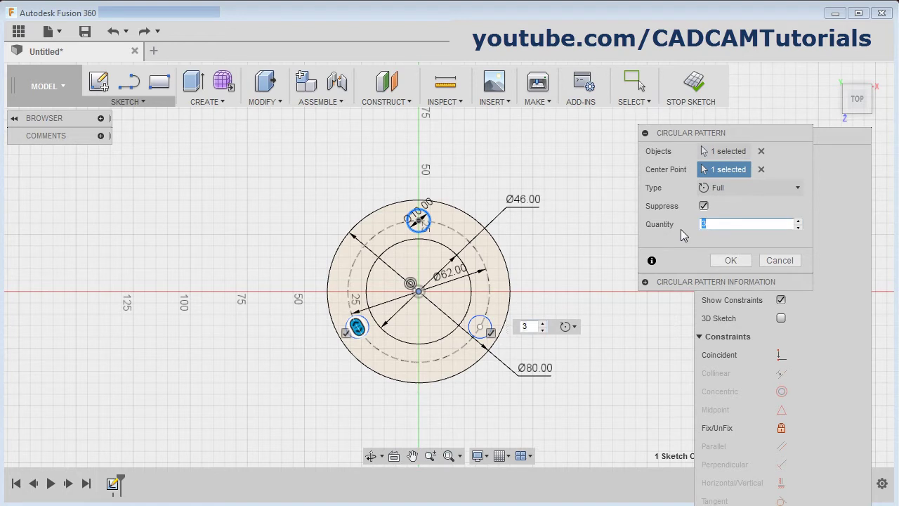
key(Return)
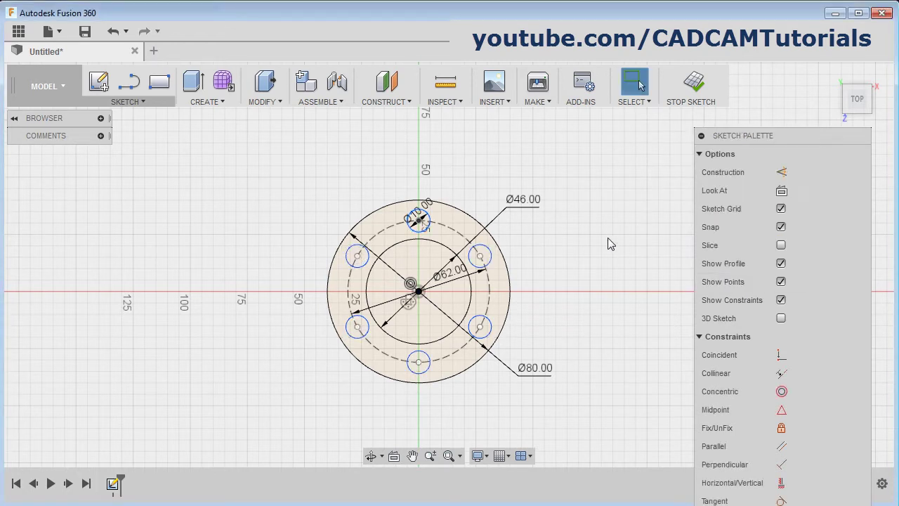
key(alt+Tab)
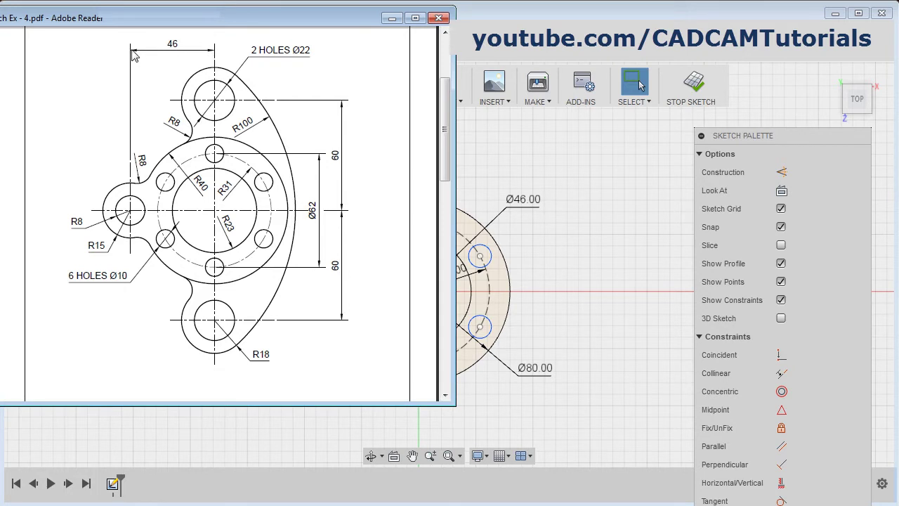
- Draw a vertical construction line to the left of the hub
key(alt+Tab)
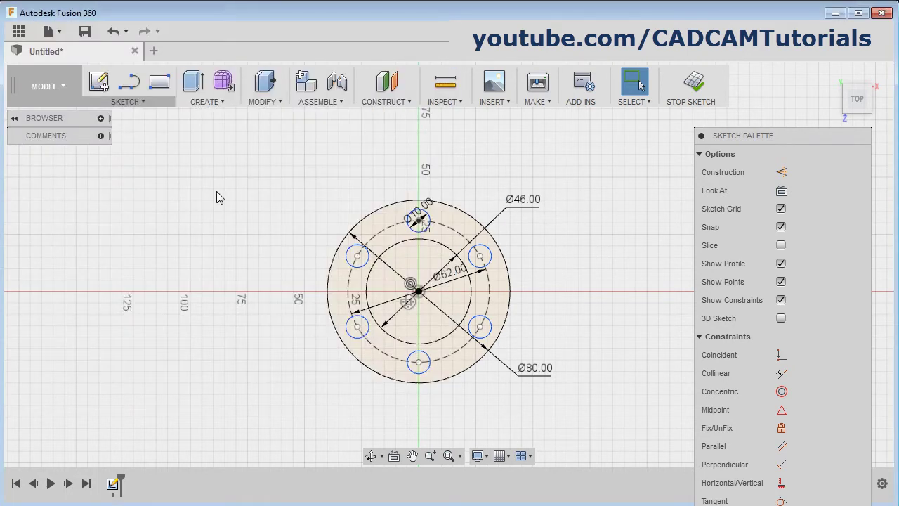
click(130, 83)
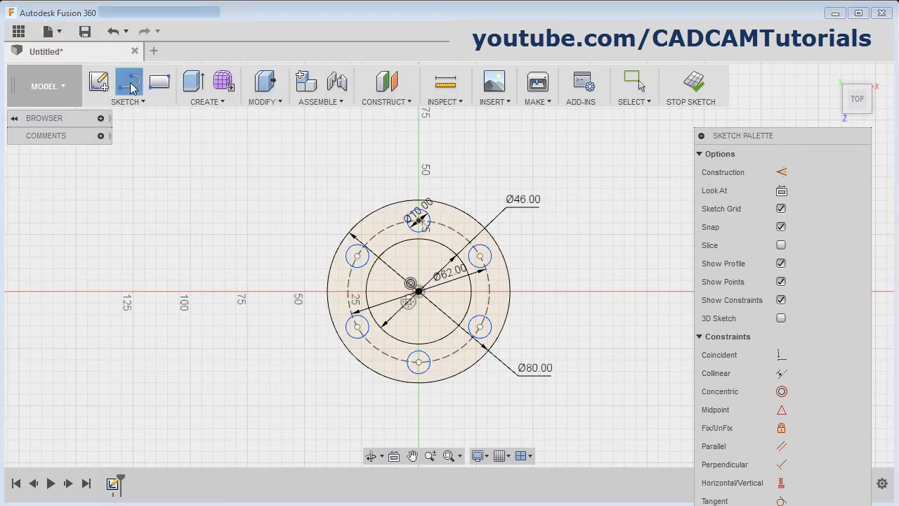
click(782, 173)
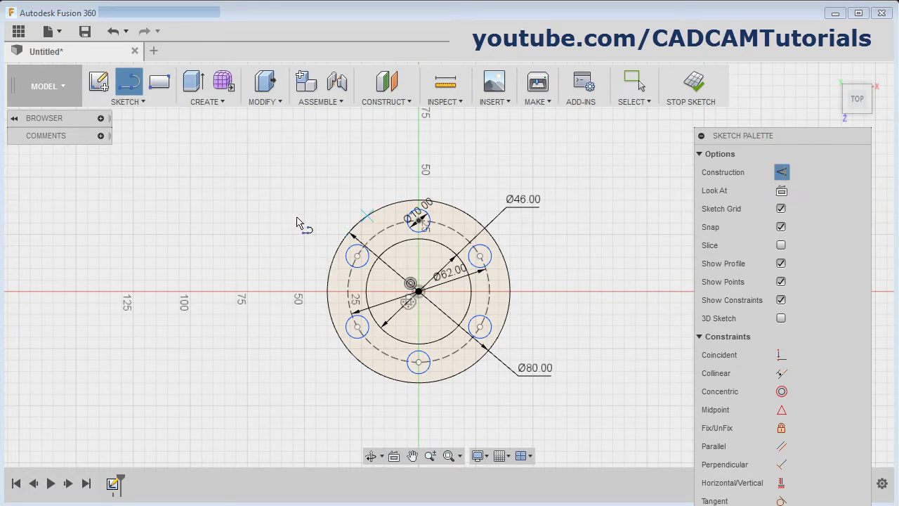
click(282, 200)
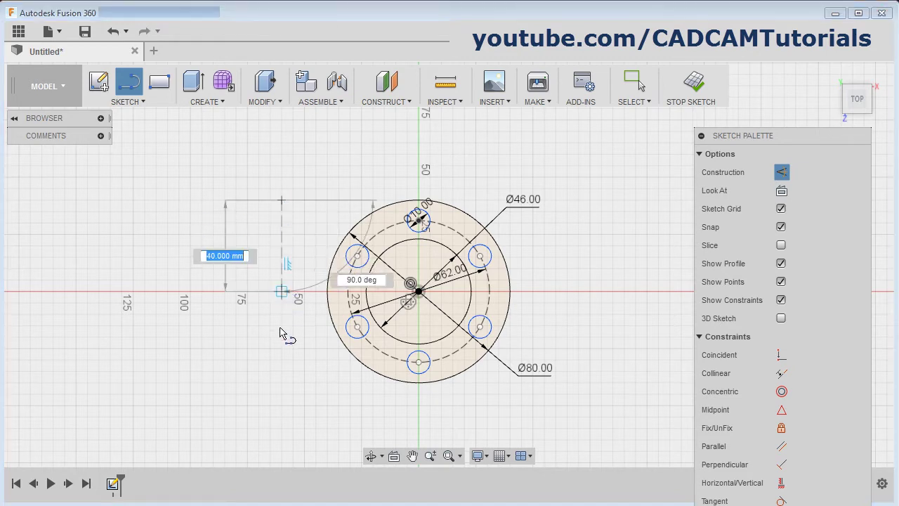
click(282, 382)
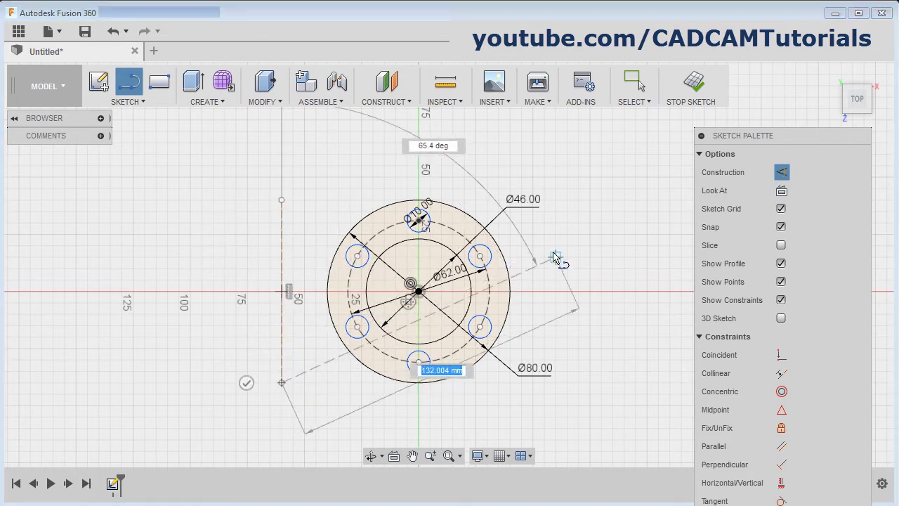
key(Escape)
scroll(597, 250, down, 4)
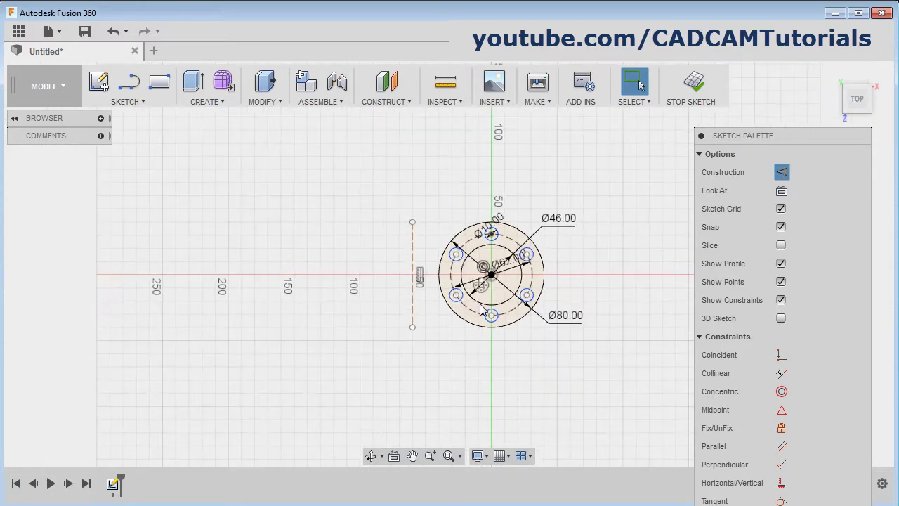
- Add construction lines along the vertical axis and a short horizontal one above the hub
click(129, 82)
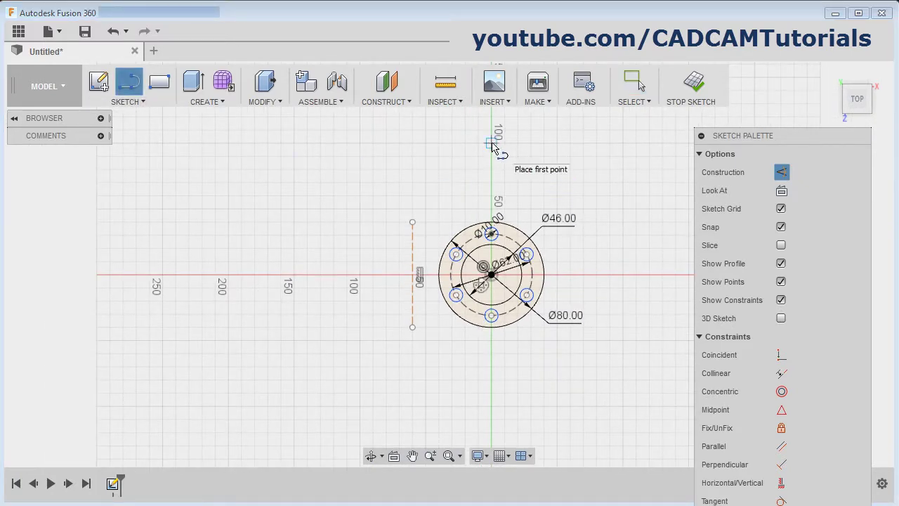
click(492, 144)
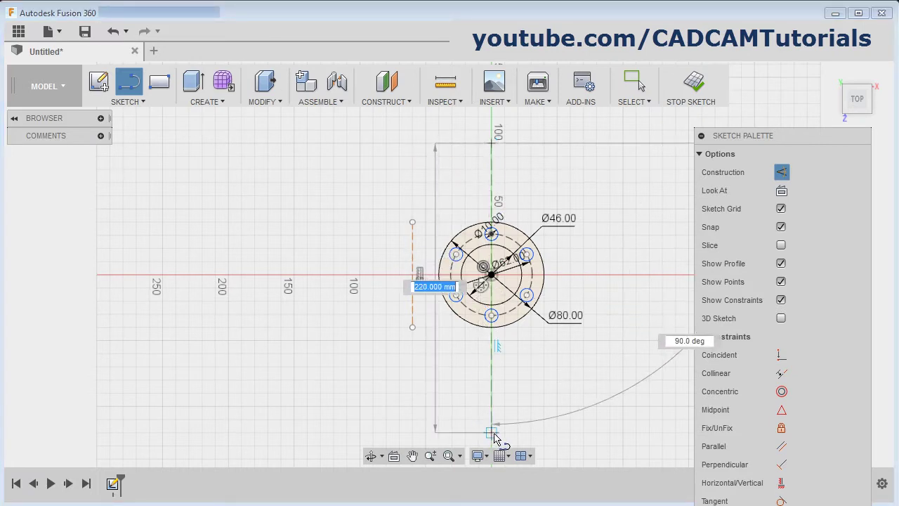
click(491, 433)
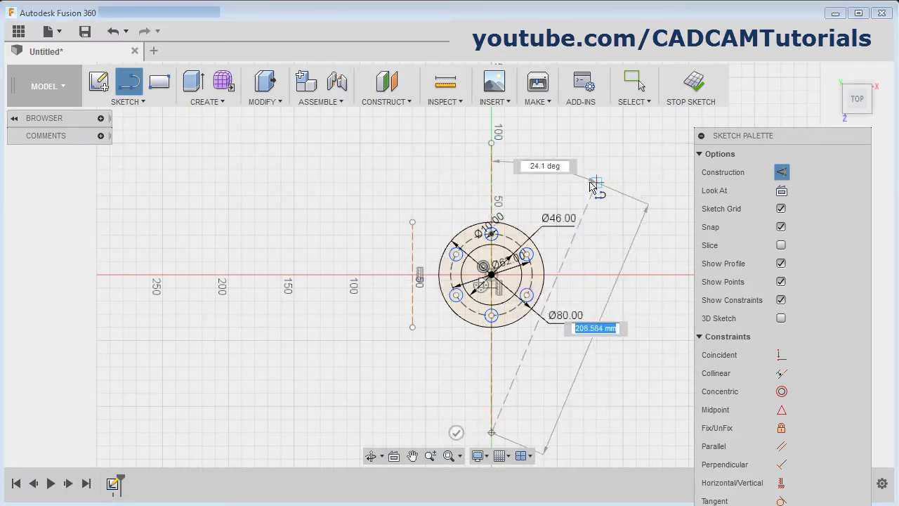
key(Escape)
click(129, 81)
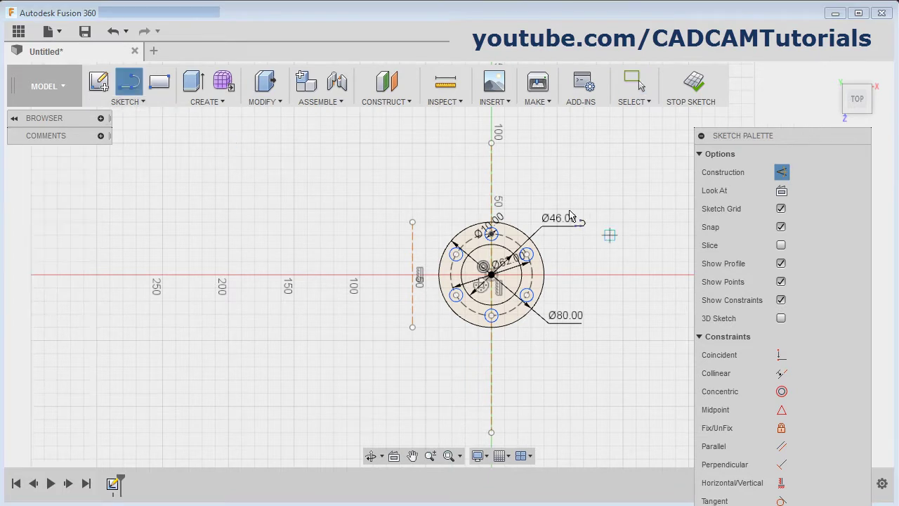
click(458, 175)
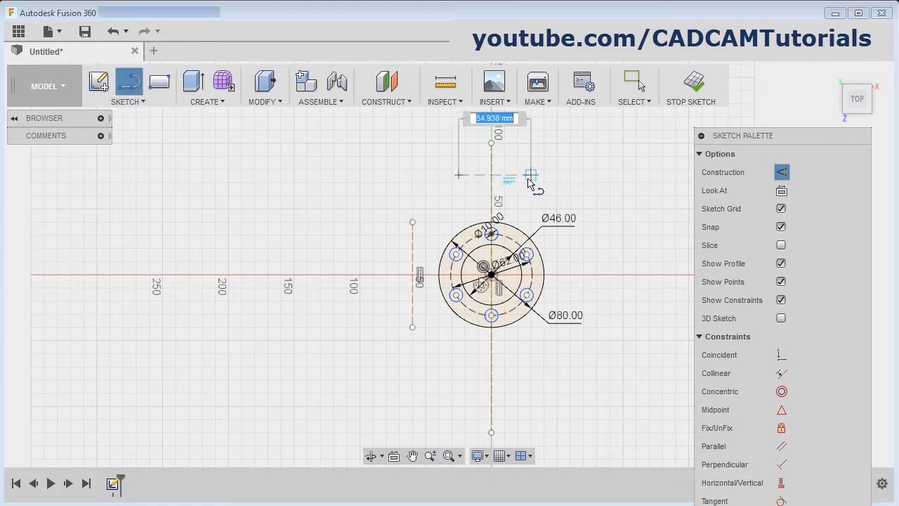
click(532, 175)
key(Escape)
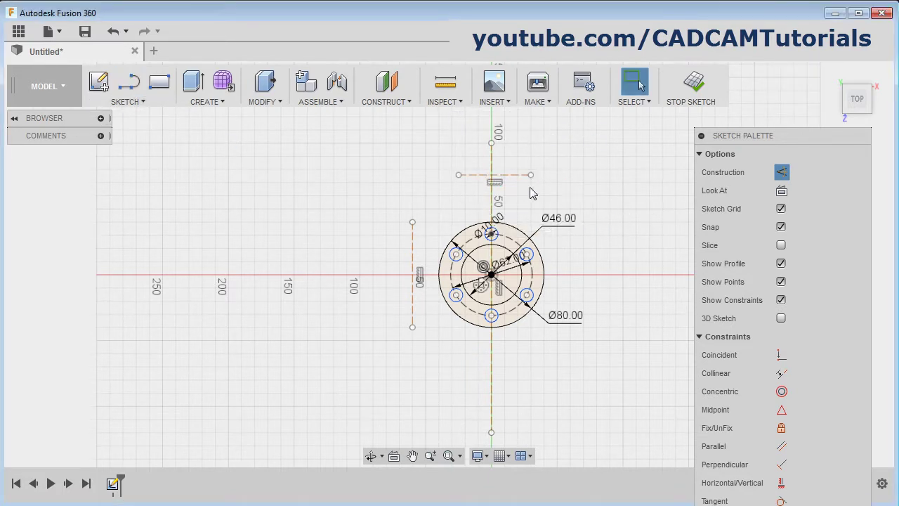
scroll(532, 176, up, 2)
scroll(529, 175, up, 2)
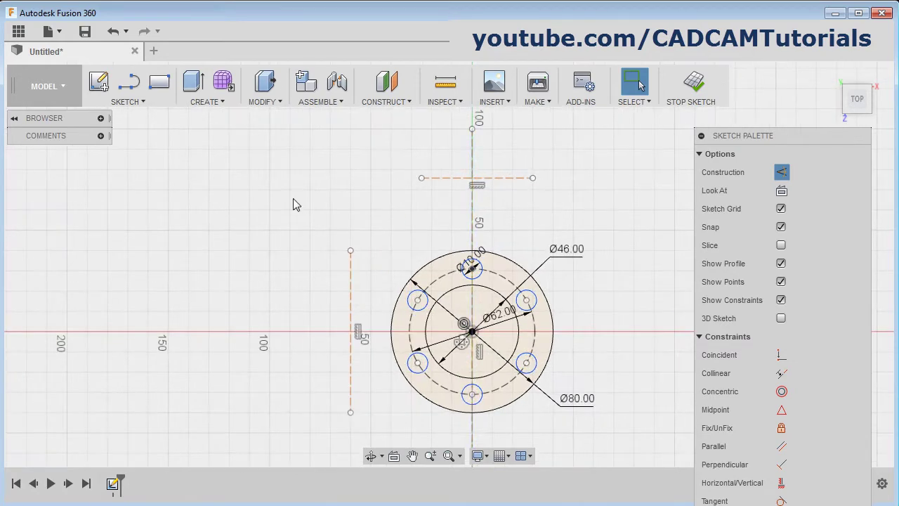
- Dimension the left construction line 46 mm from the vertical axis
click(128, 101)
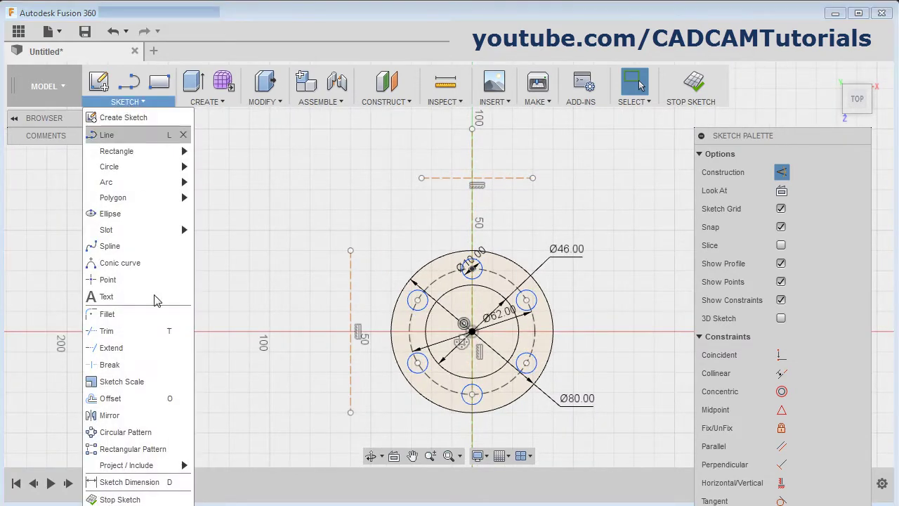
click(144, 482)
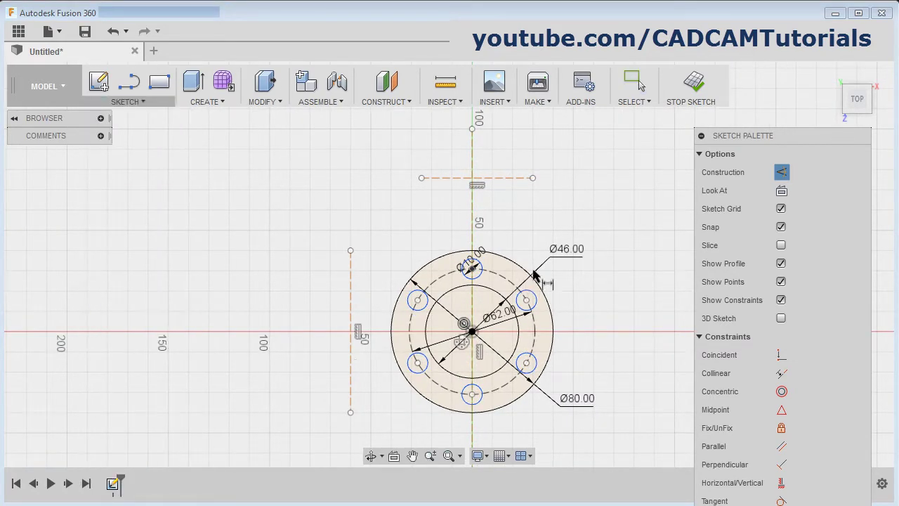
click(353, 288)
click(474, 235)
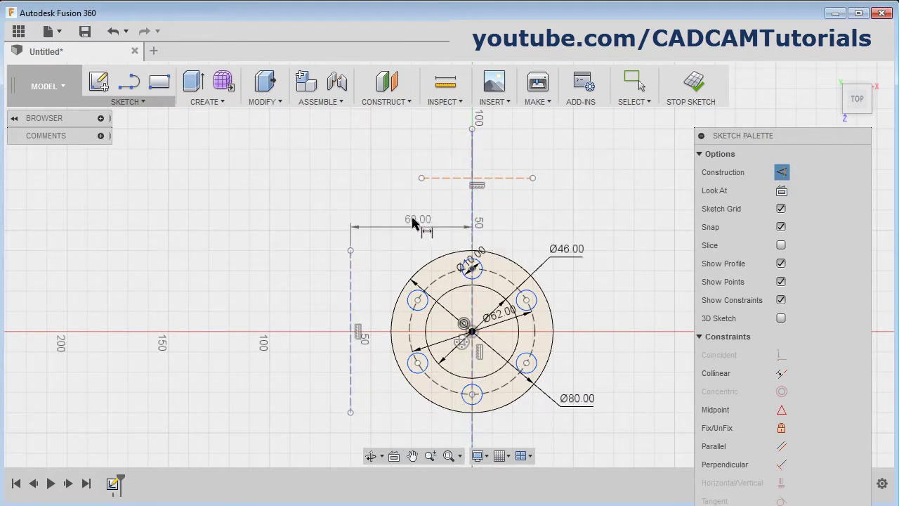
click(415, 217)
text(46)
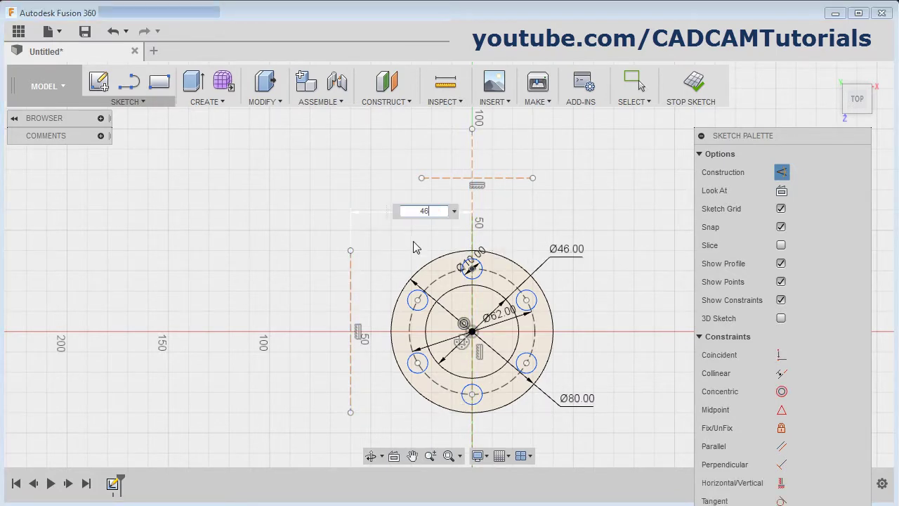
key(Return)
scroll(574, 368, down, 1)
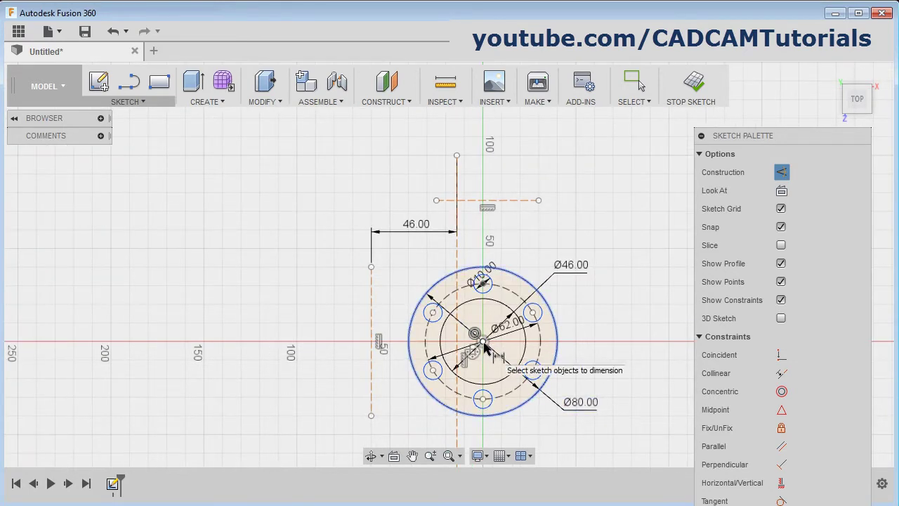
- Set the top construction line 60 mm from the hub centre, then select the vertical line and centre point
click(514, 201)
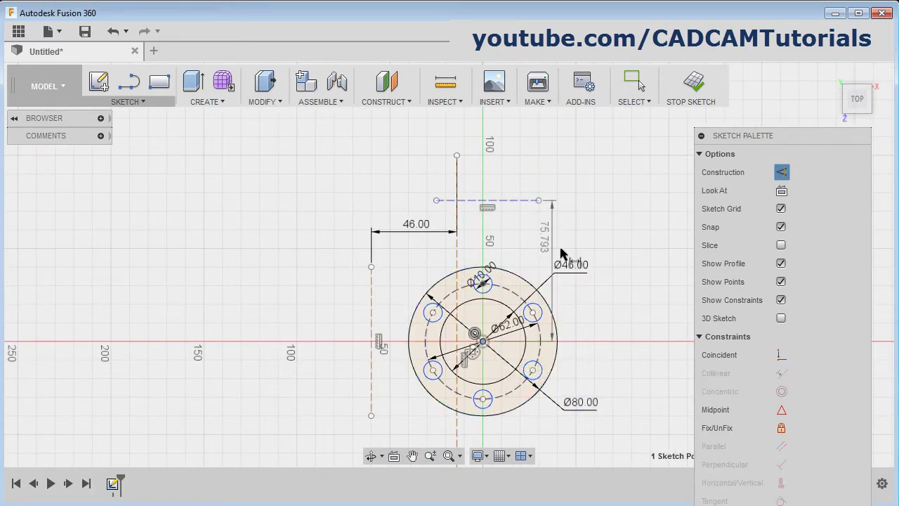
key(alt+Tab)
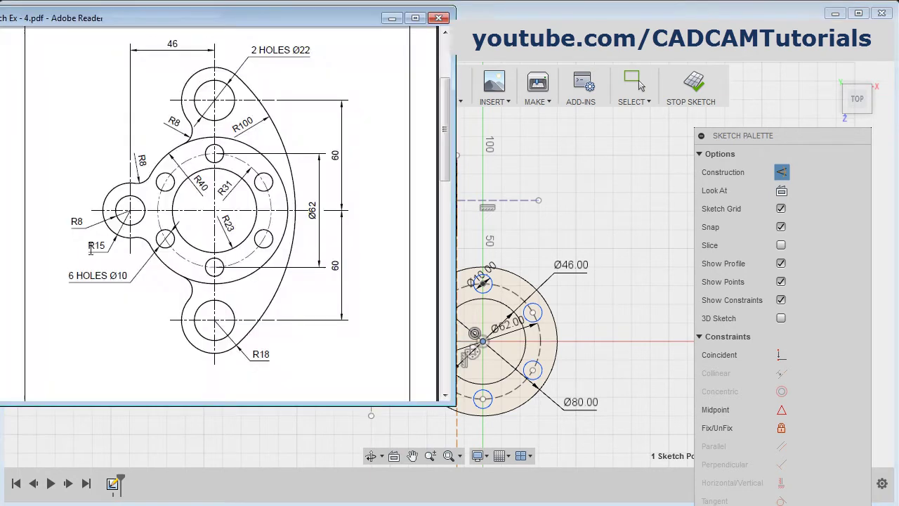
key(alt+Tab)
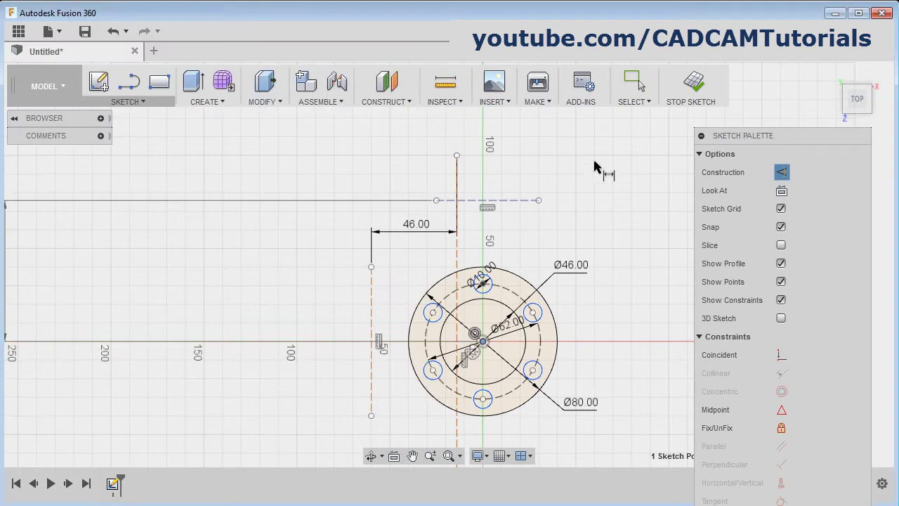
click(640, 294)
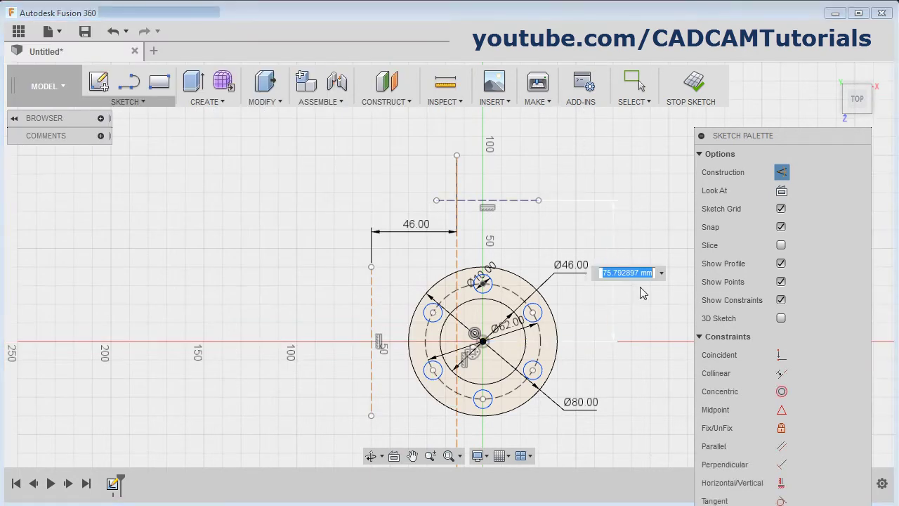
text(60)
key(Return)
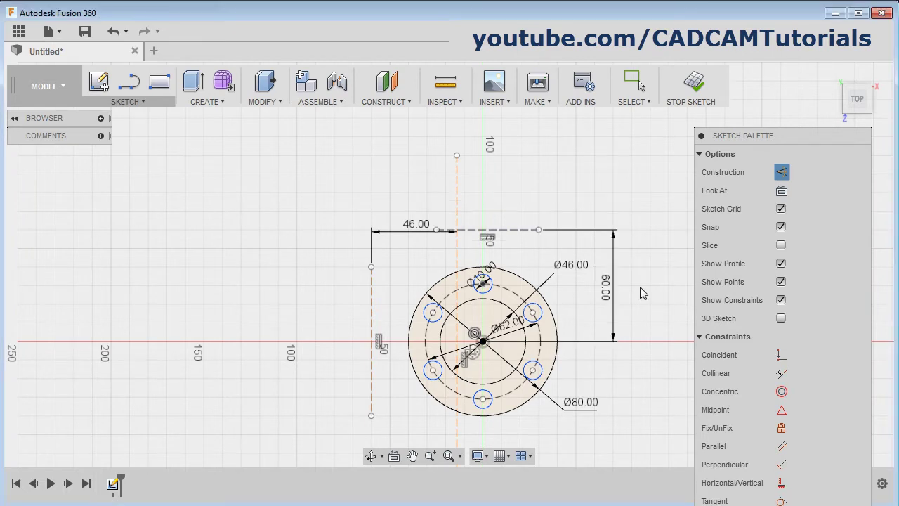
key(Escape)
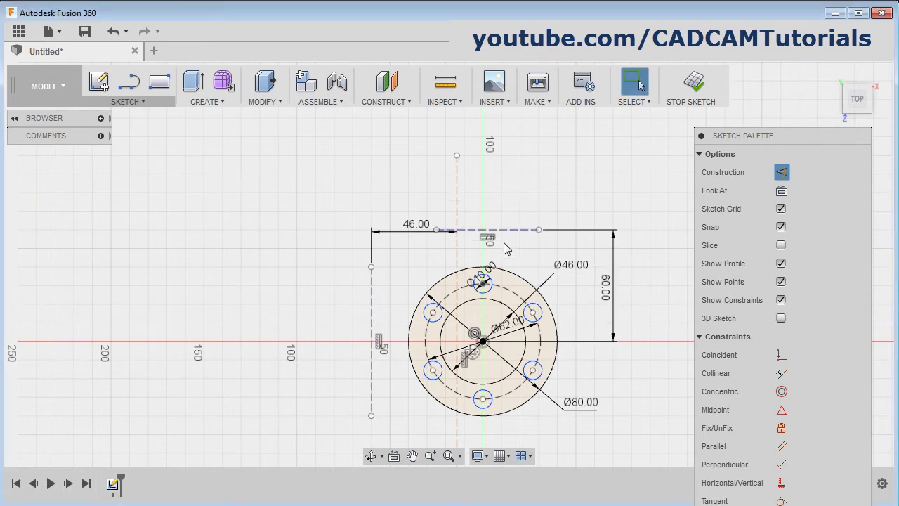
click(461, 270)
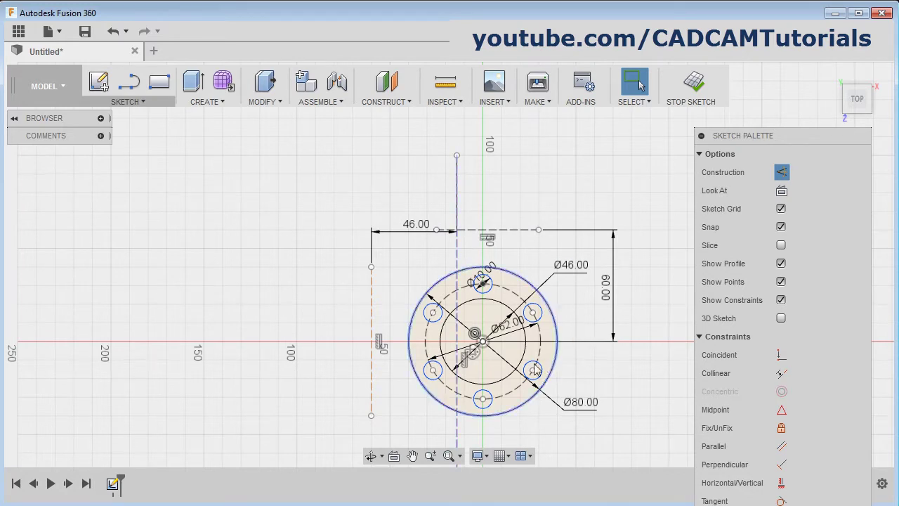
click(484, 345)
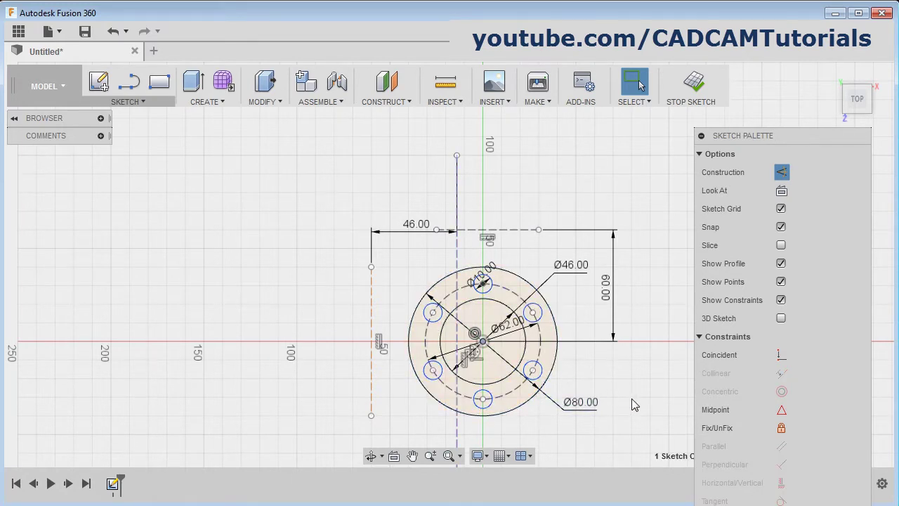
- Make the vertical line coincident with the hub centre and draw a horizontal construction line through it
click(781, 355)
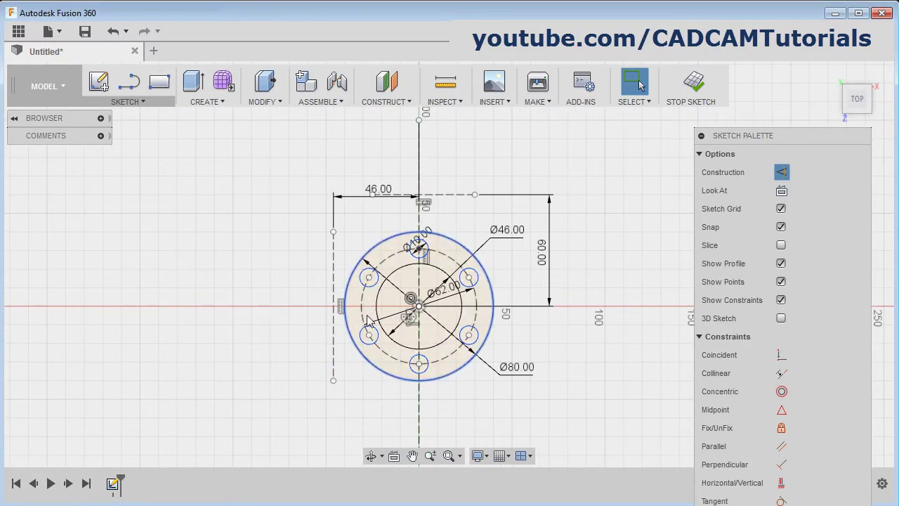
click(129, 82)
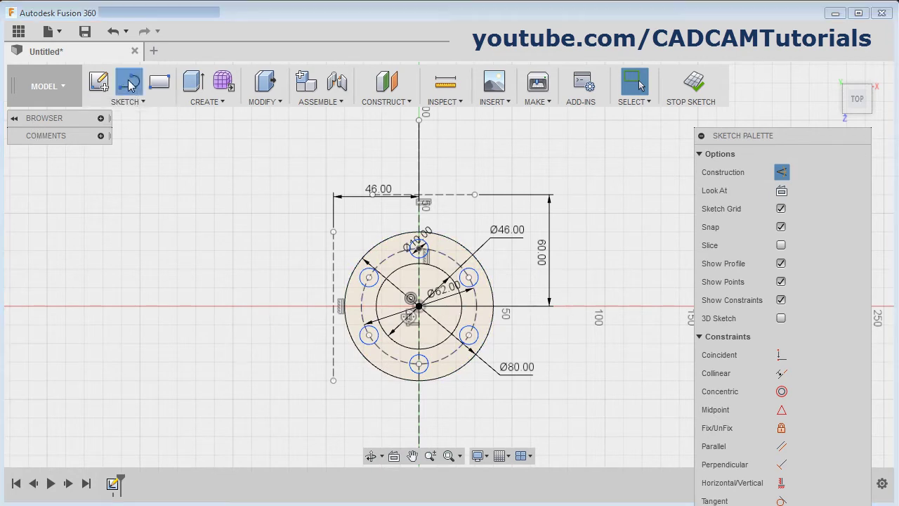
click(234, 307)
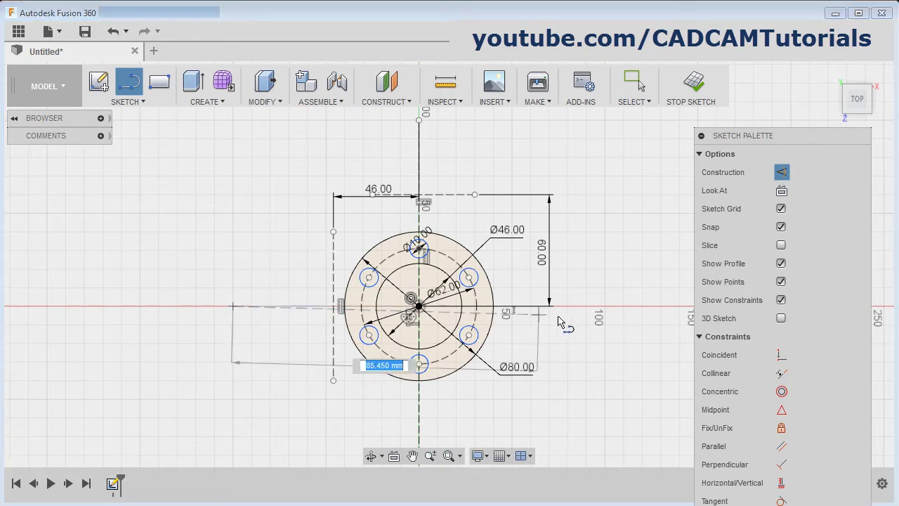
click(567, 307)
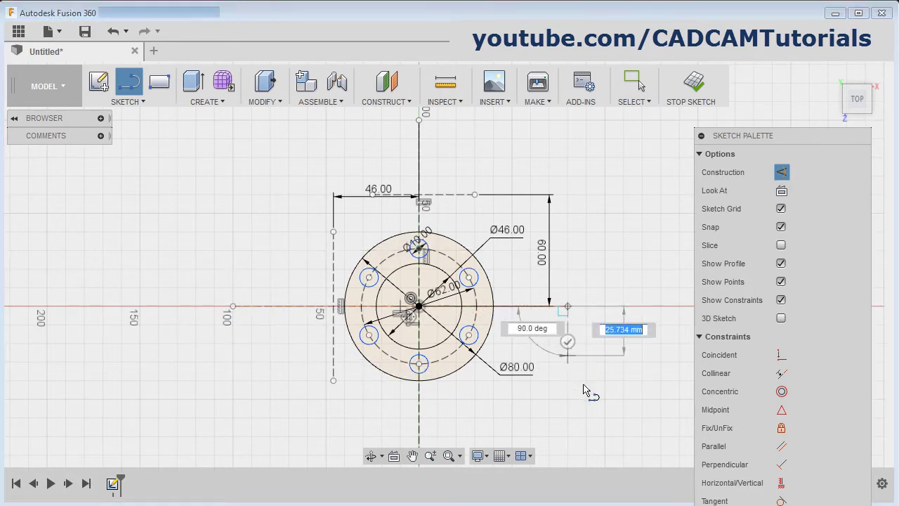
key(Escape)
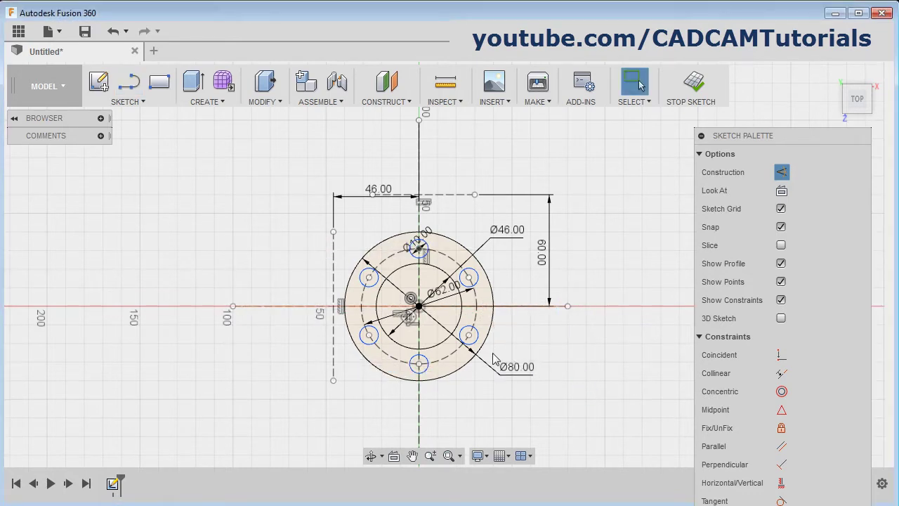
scroll(404, 320, up, 4)
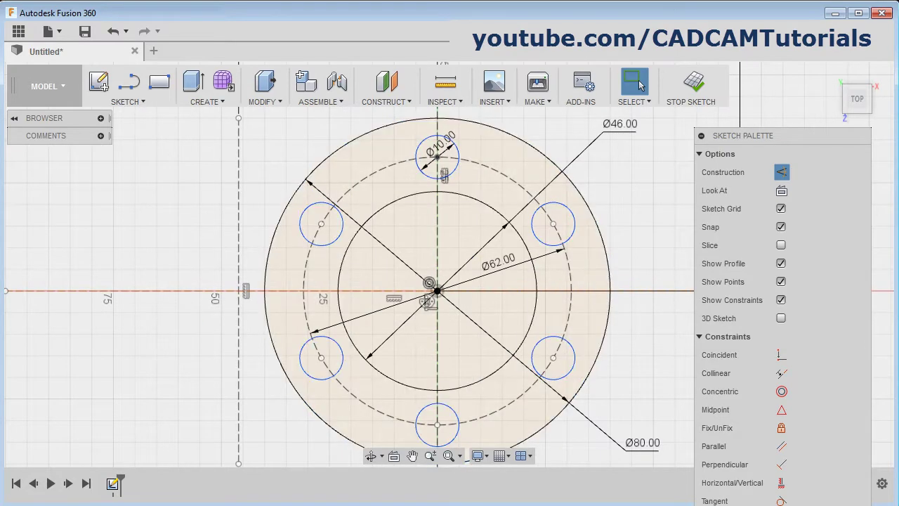
- Draw a normal Ø16 circle at the left construction-line intersection
key(alt+Tab)
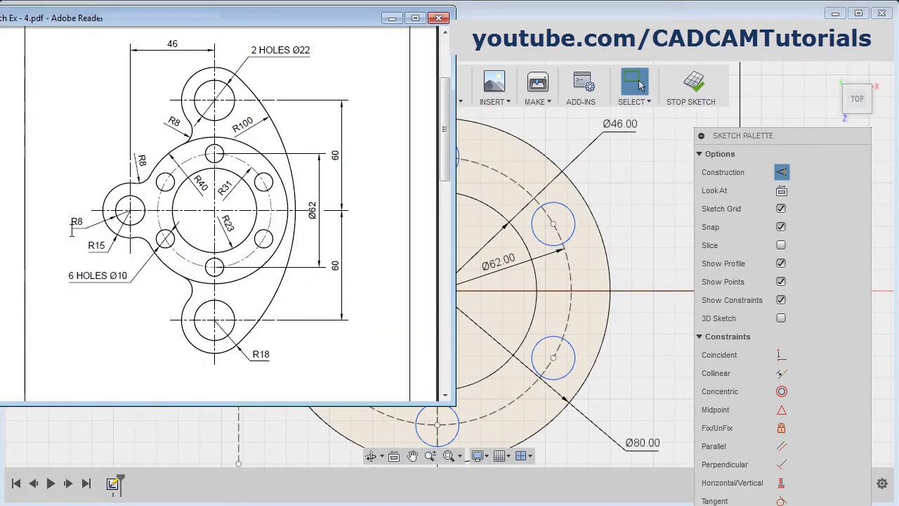
key(alt+Tab)
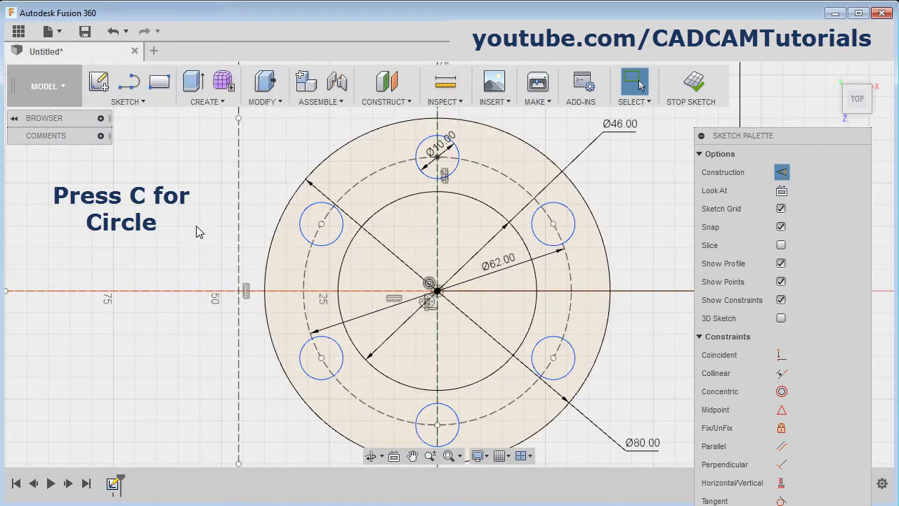
key(c)
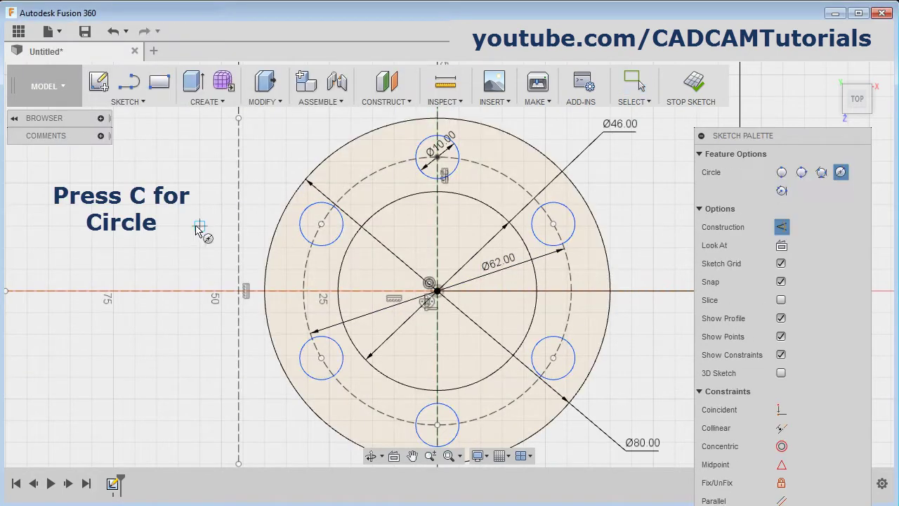
click(238, 290)
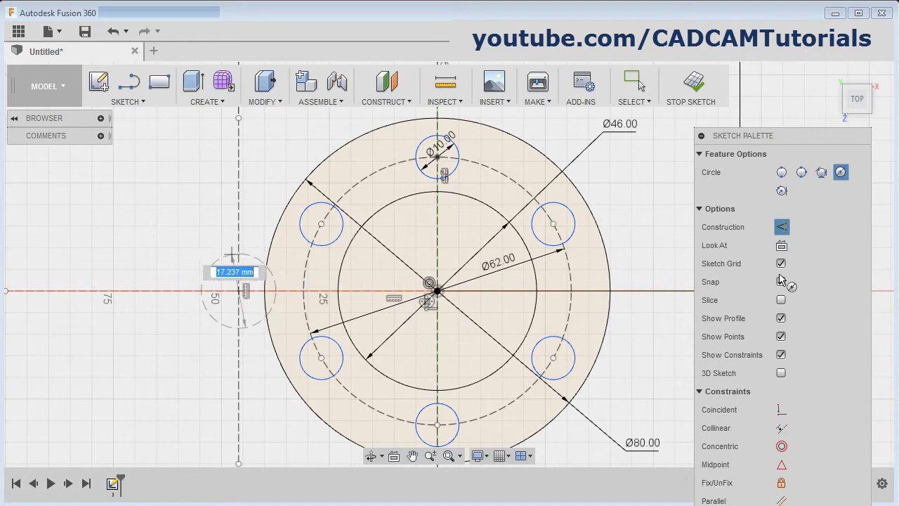
click(782, 227)
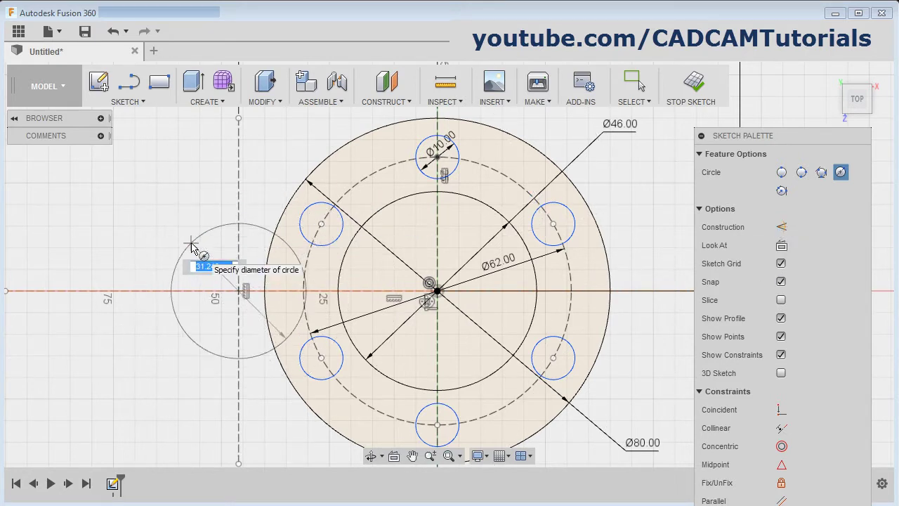
text(16)
key(Tab)
key(Return)
key(Escape)
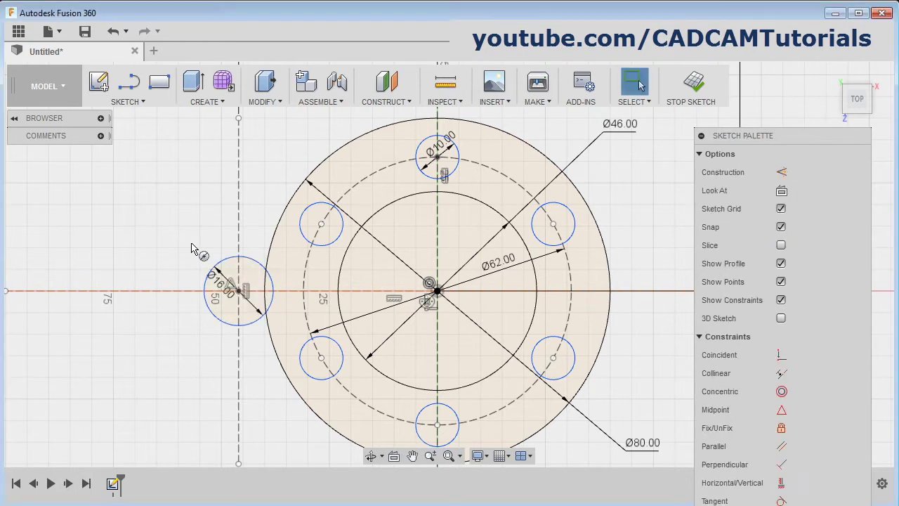
- Add a concentric Ø30 circle around the Ø16 circle
key(c)
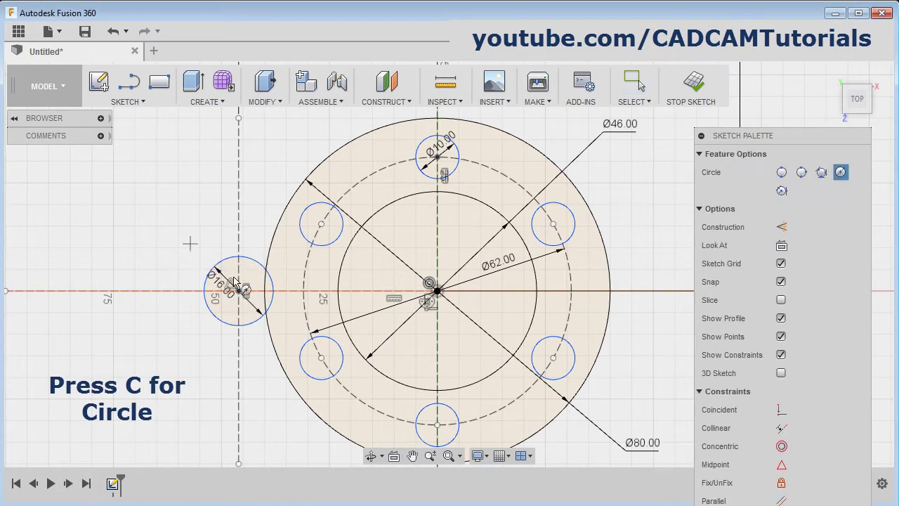
click(239, 291)
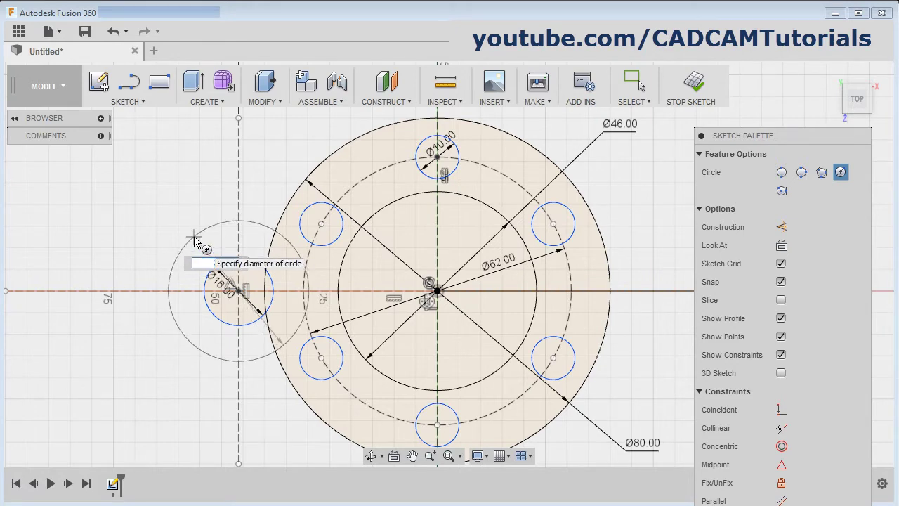
key(BackSpace)
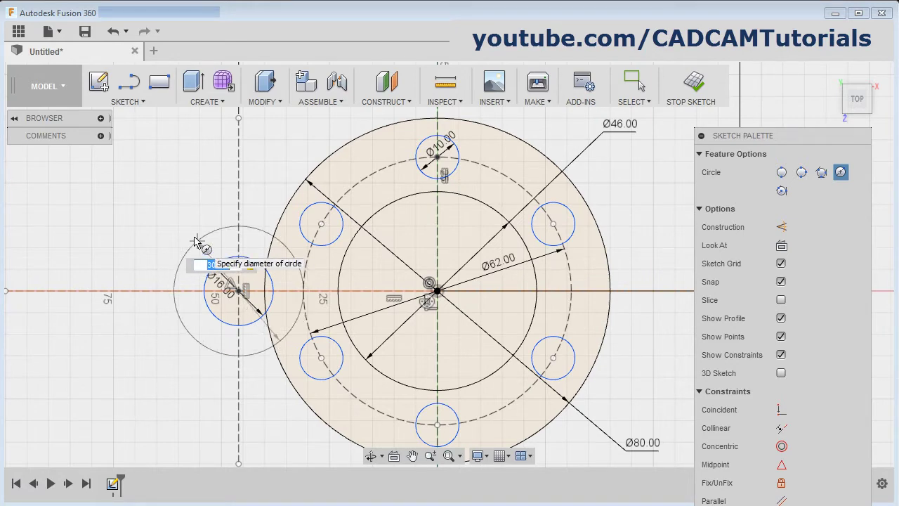
text(30)
key(Return)
key(Escape)
scroll(313, 244, up, 1)
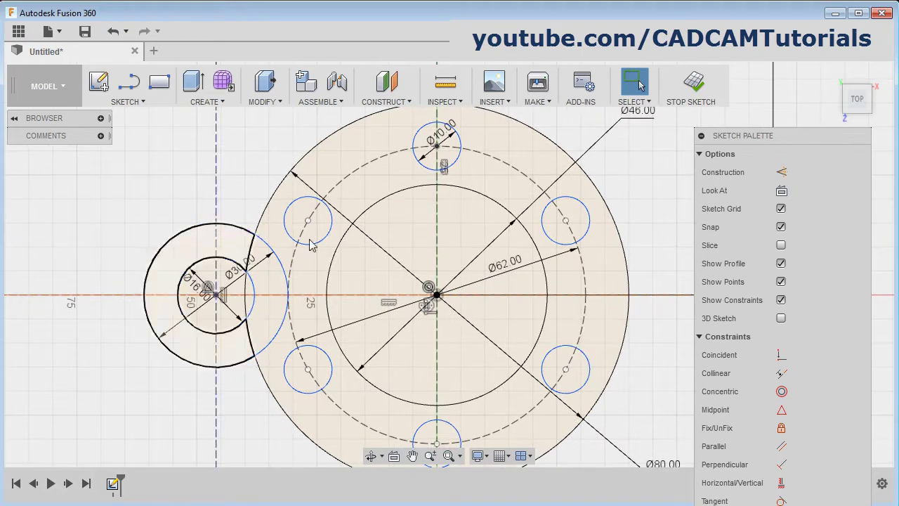
- Trim the Ø30 arc inside the Ø80 hub and the hub arcs inside the Ø30 lobe
click(138, 102)
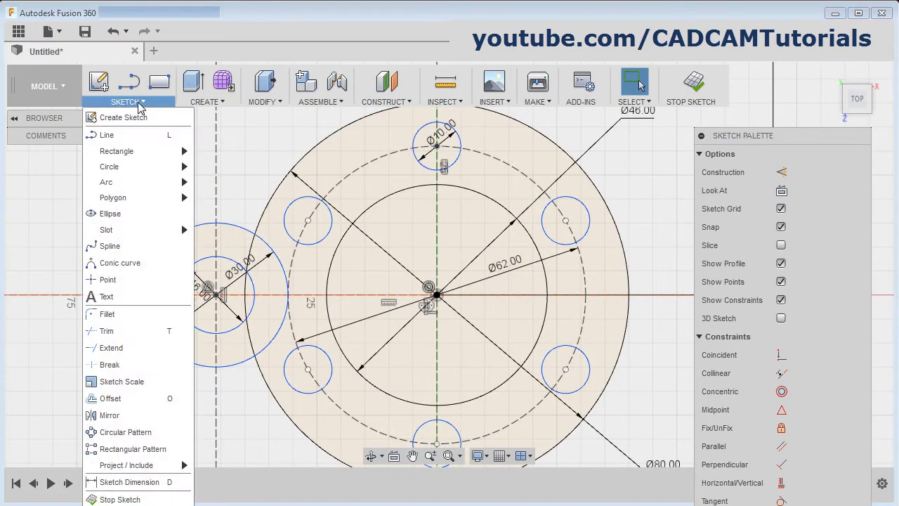
click(116, 331)
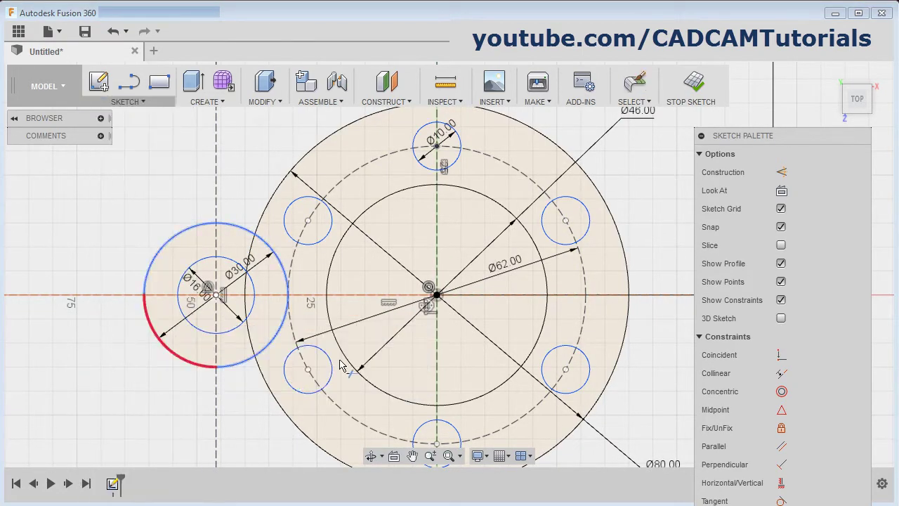
click(284, 270)
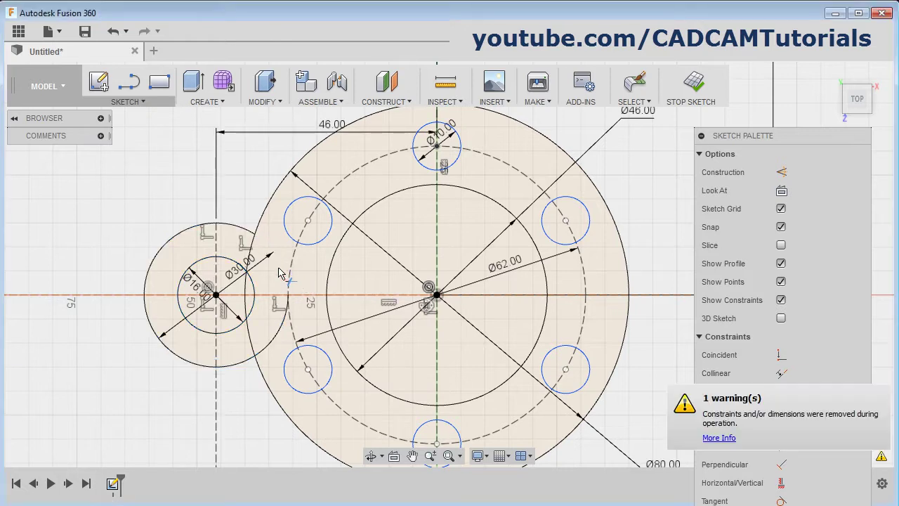
click(281, 336)
click(250, 330)
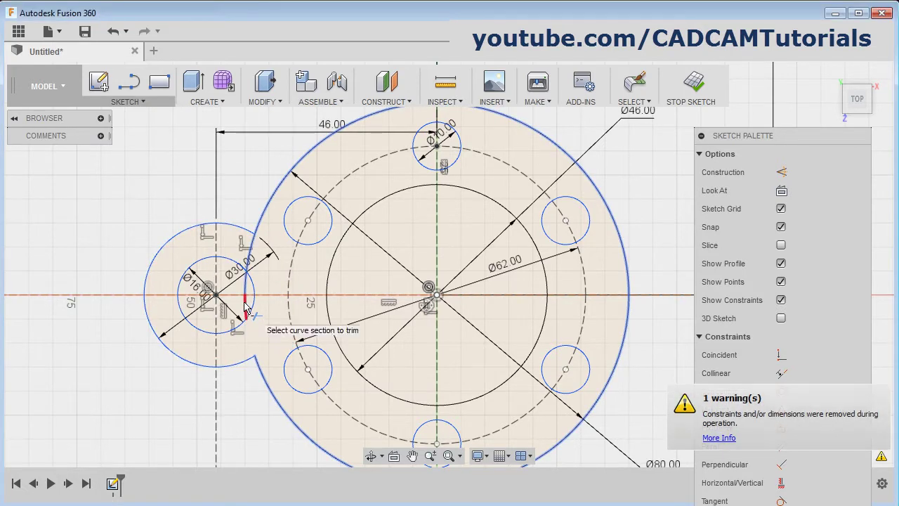
click(246, 307)
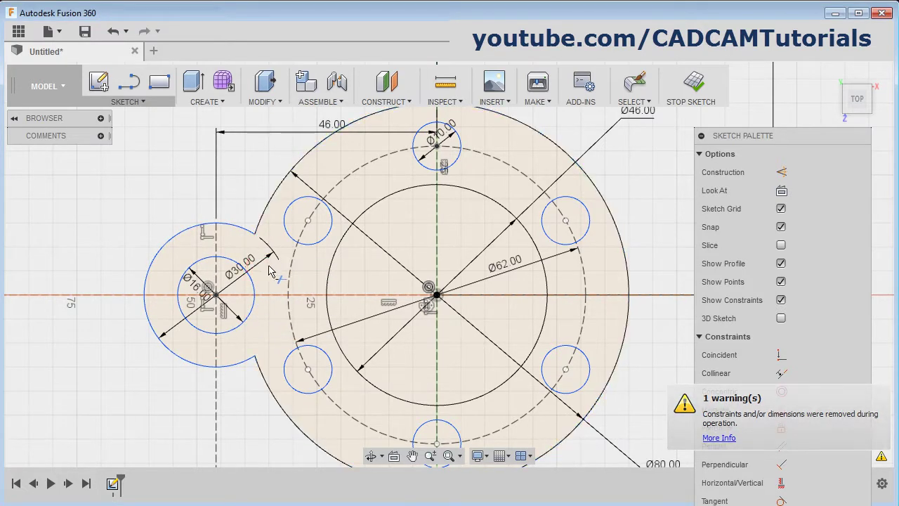
key(F6)
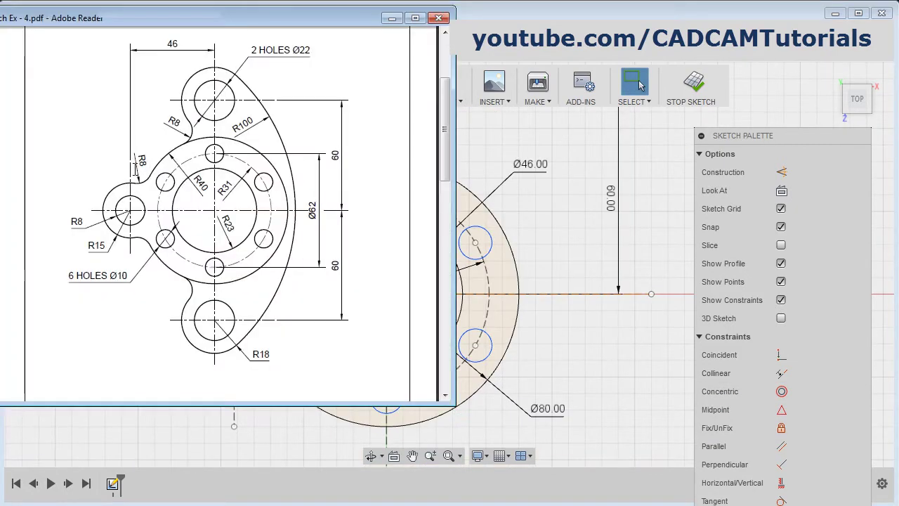
- Round the upper and lower left-lobe-to-Ø80 hub junctions with R8 fillets
click(538, 200)
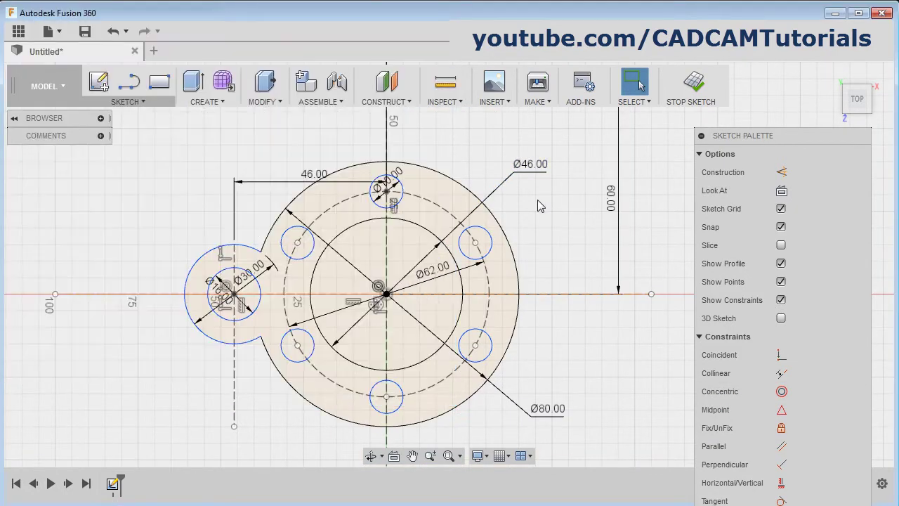
click(137, 103)
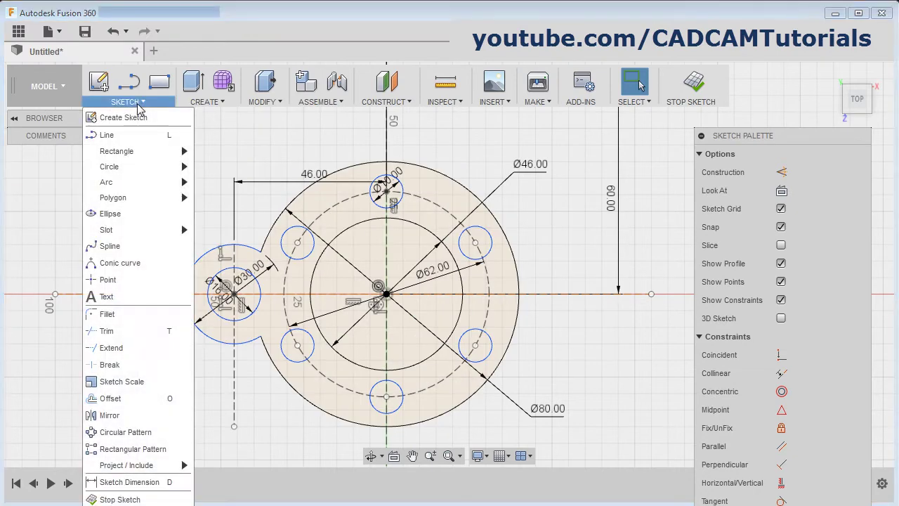
click(114, 314)
click(263, 263)
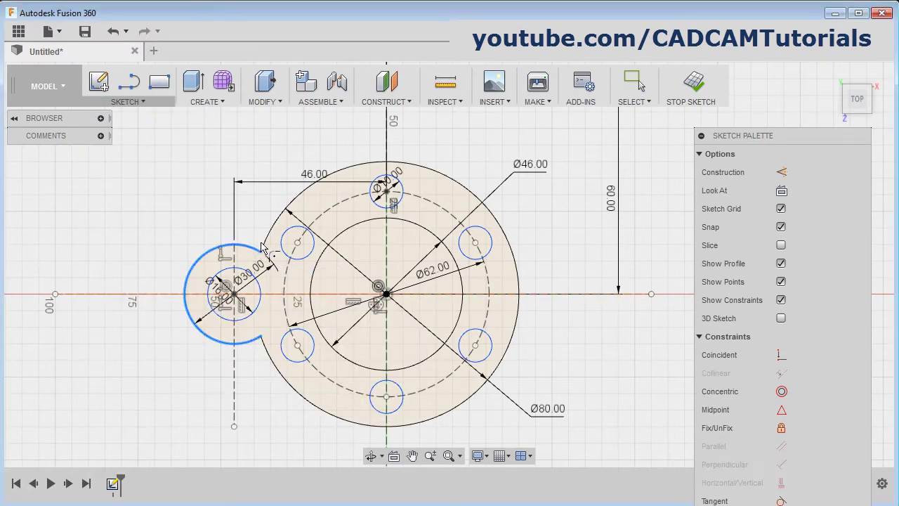
click(267, 238)
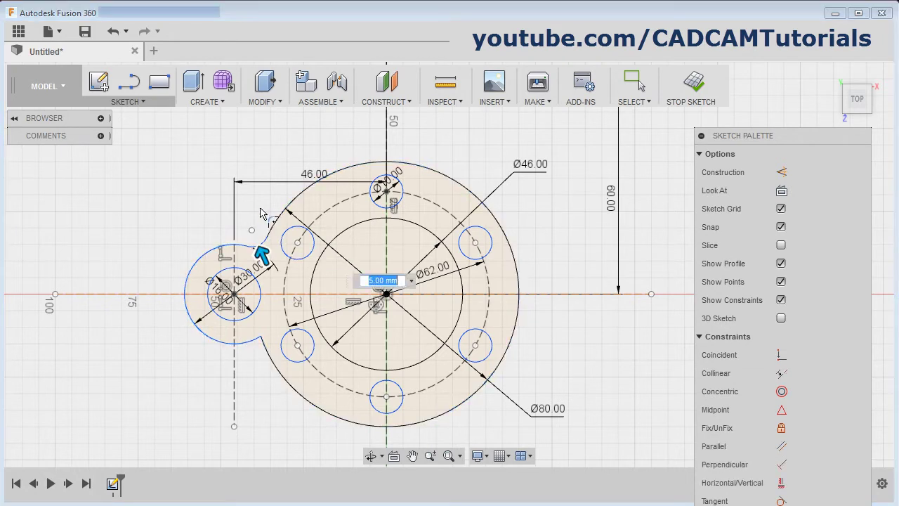
text(8)
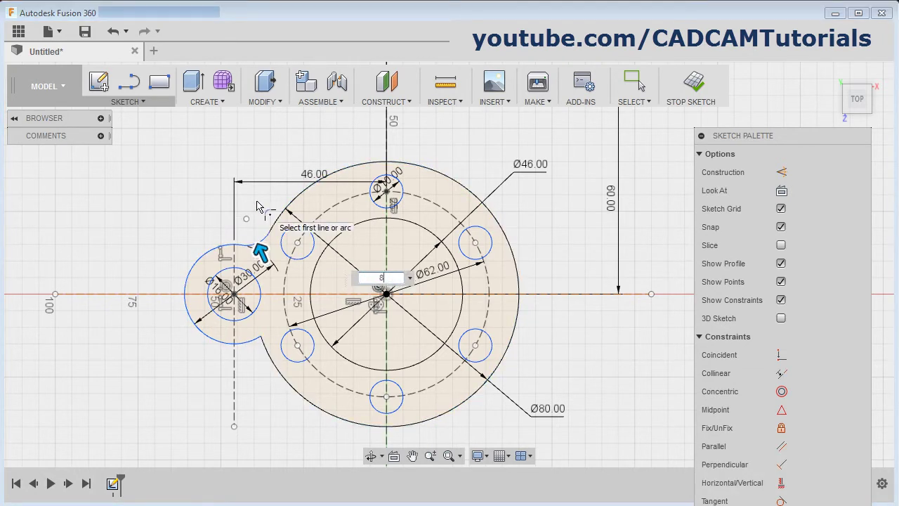
click(247, 347)
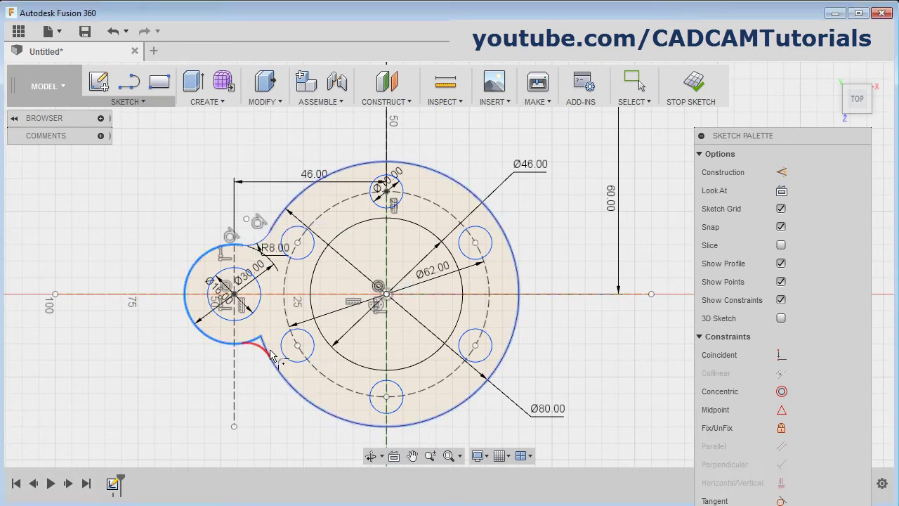
click(279, 361)
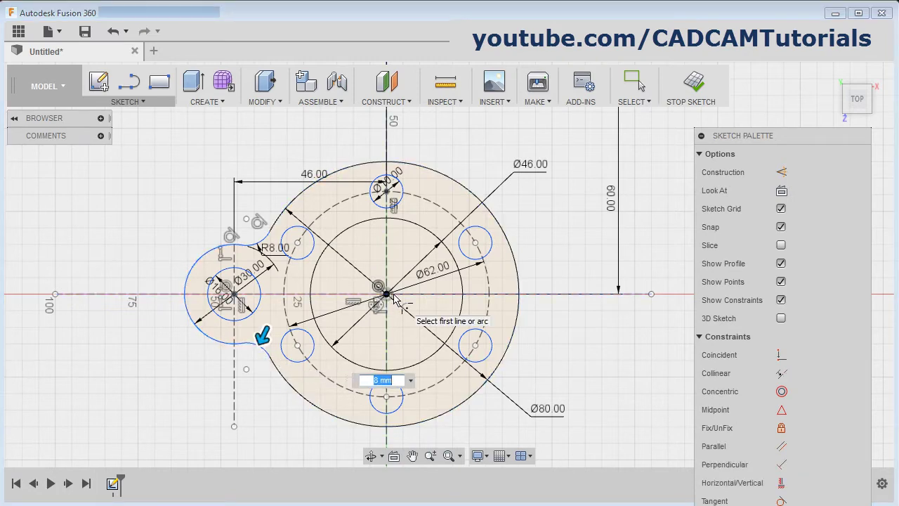
key(Return)
scroll(299, 286, up, 2)
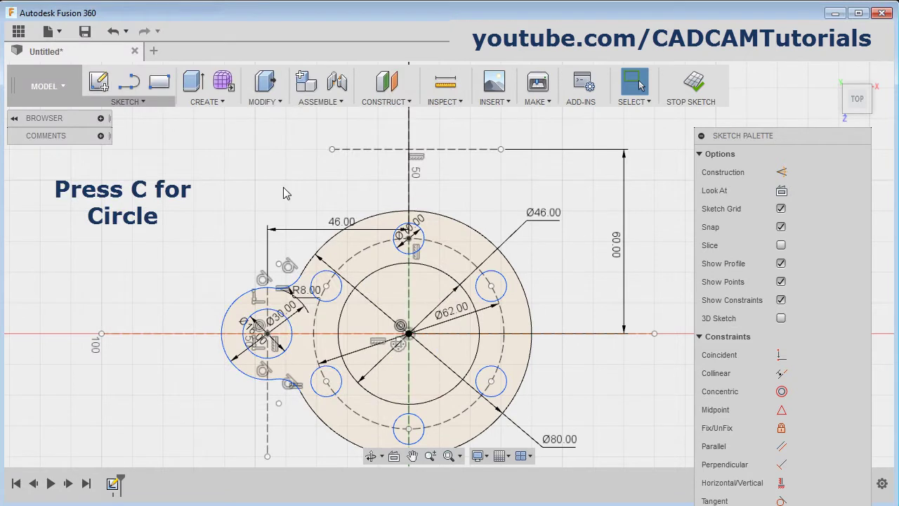
- Draw a Ø36 circle centred on the top construction intersection, 60 above the hub
key(c)
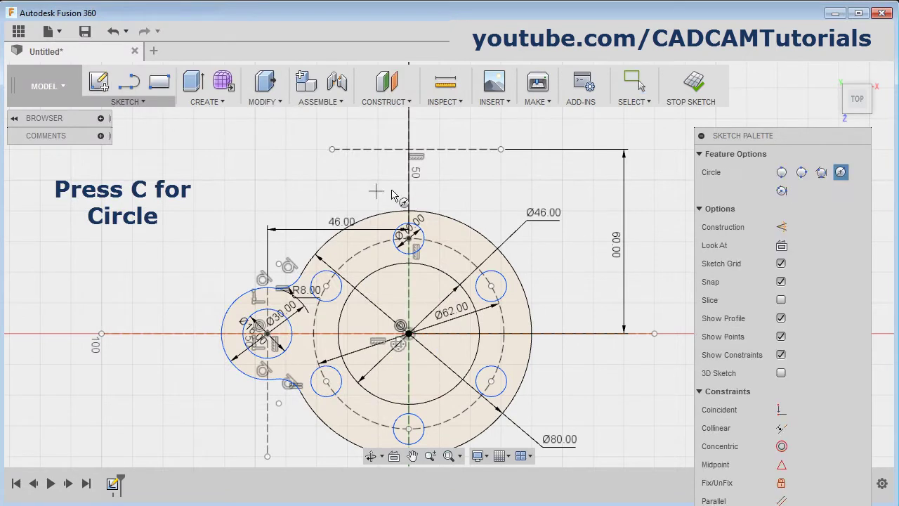
click(409, 149)
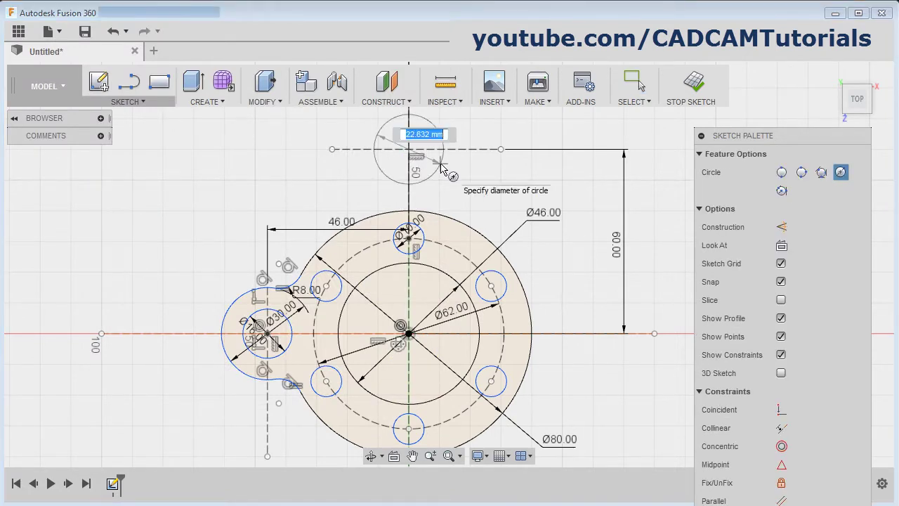
text(36)
key(Return)
key(Escape)
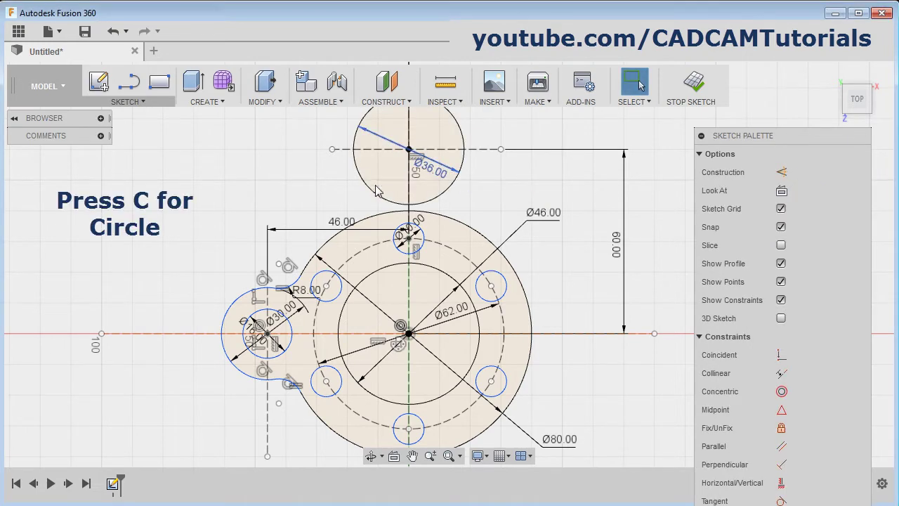
- Add a concentric Ø22 hole inside the Ø36 circle, then check the reference drawing
key(c)
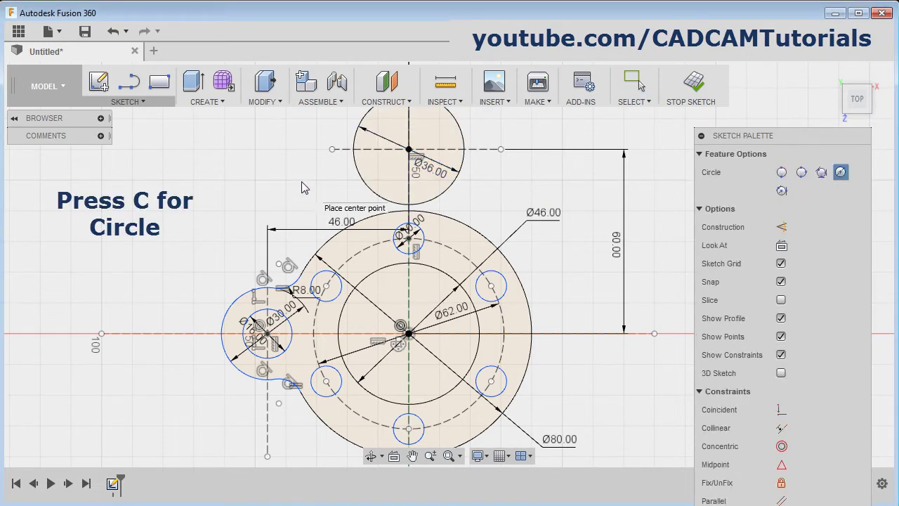
click(409, 149)
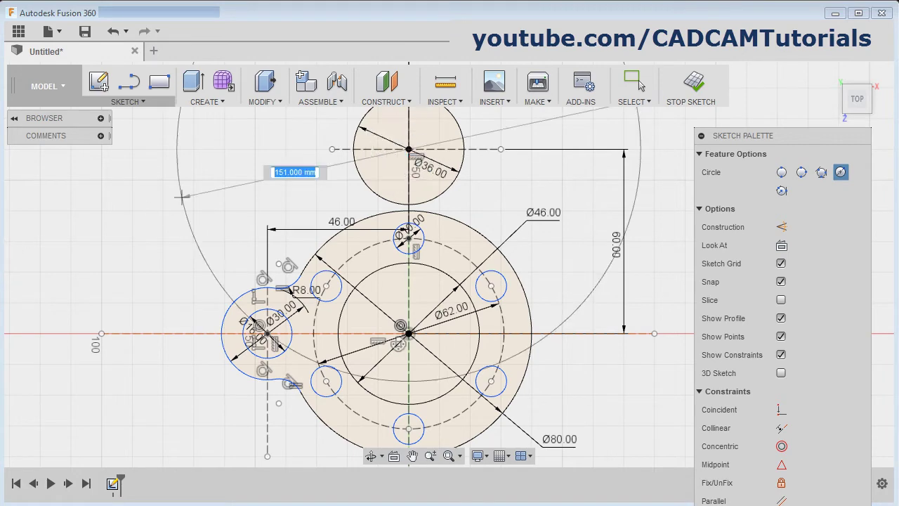
key(alt+Tab)
key(alt+Tab)
text(22)
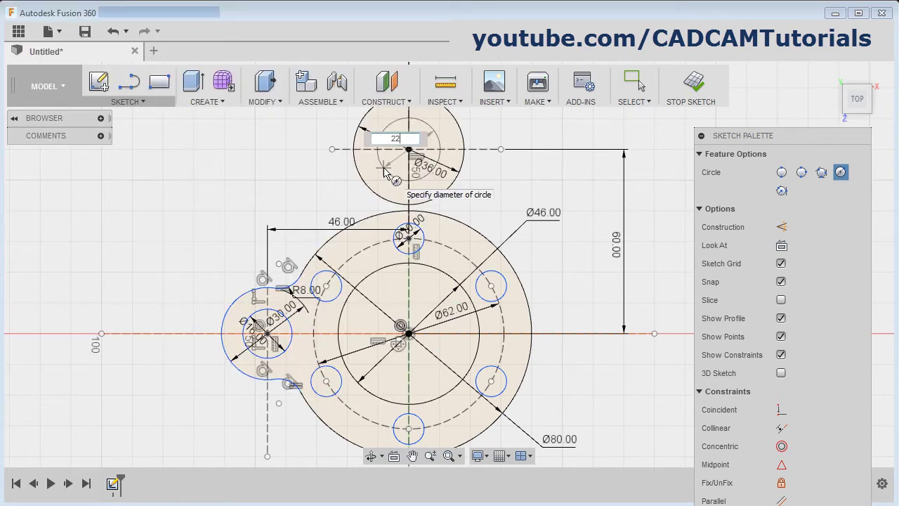
key(Return)
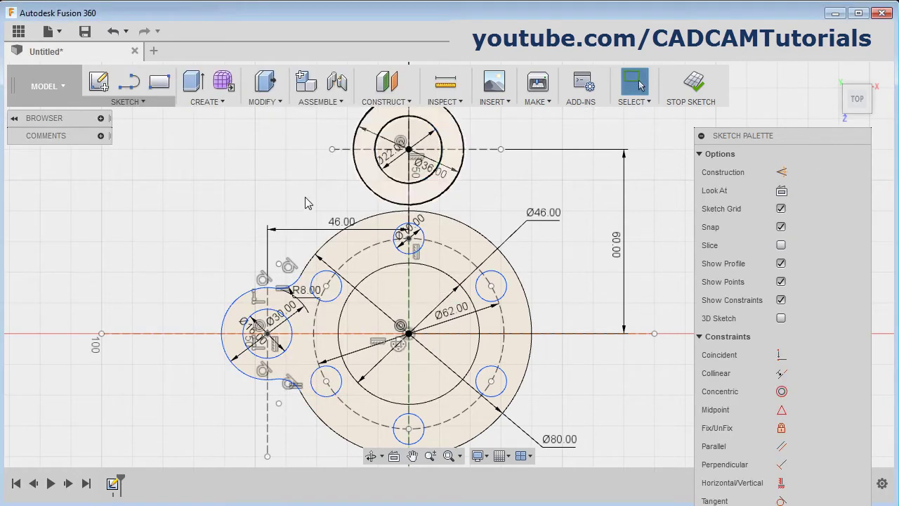
key(alt+Tab)
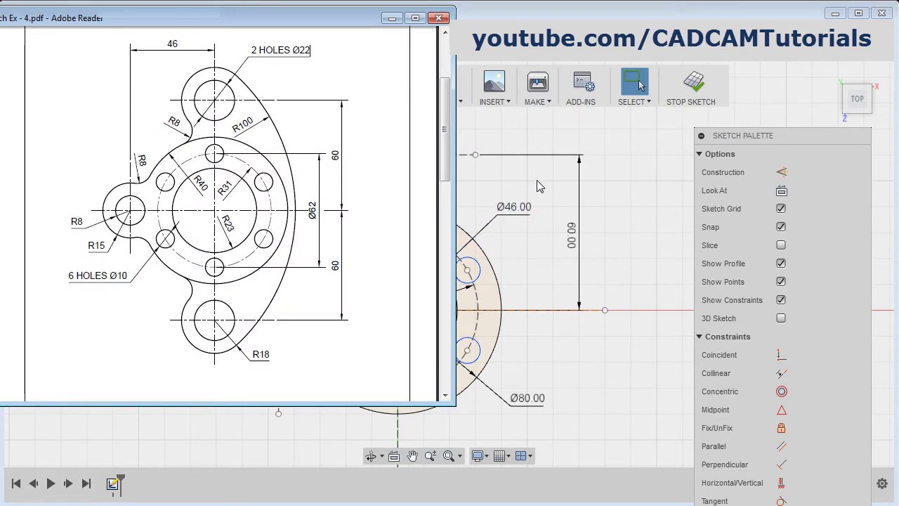
- Draw a Ø16 circle to the left of the top lobe
key(alt+Tab)
key(c)
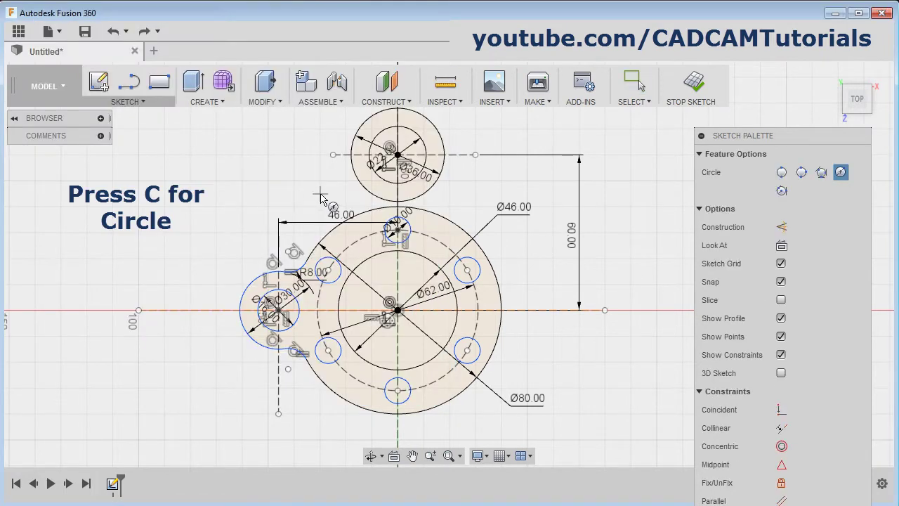
click(319, 195)
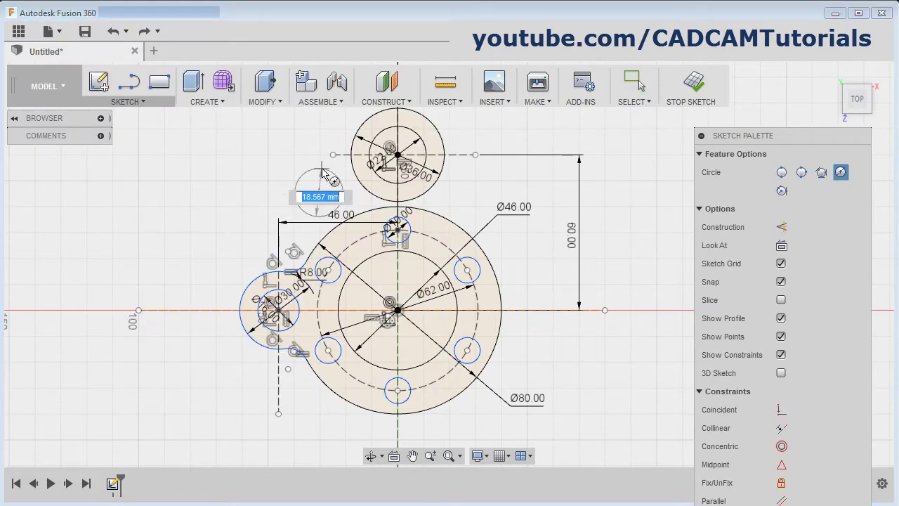
text(16)
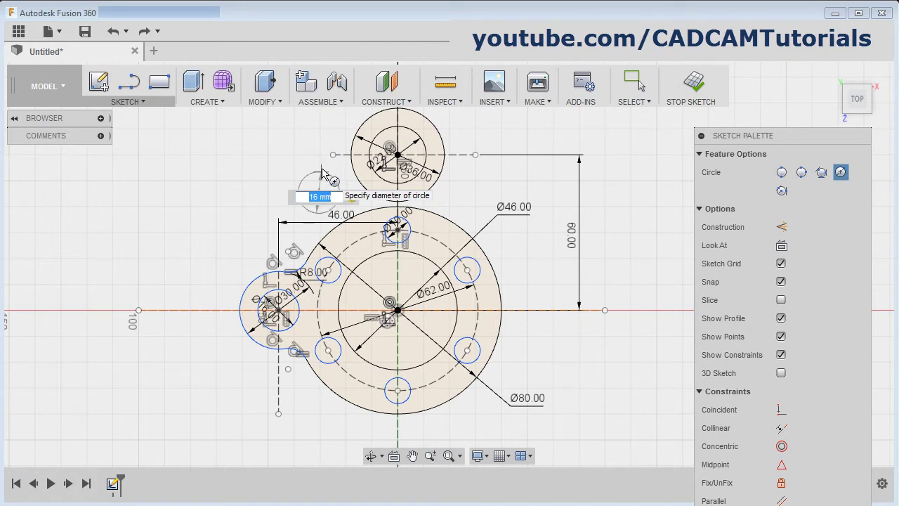
key(Return)
key(Escape)
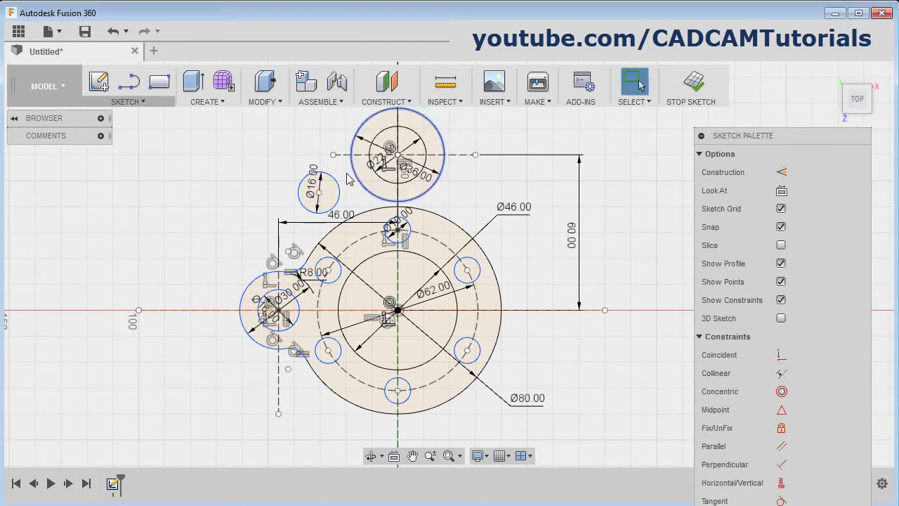
- Make the Ø16 circle tangent to the Ø36 circle
click(338, 188)
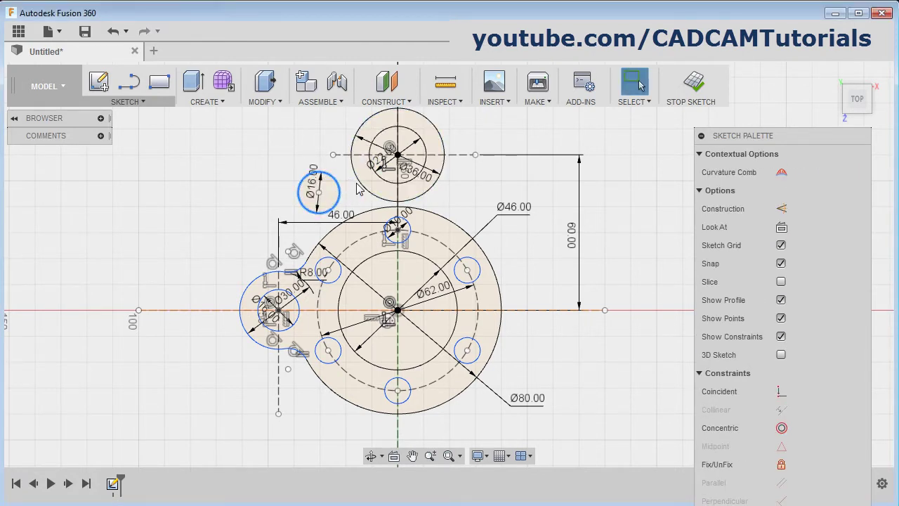
click(359, 184)
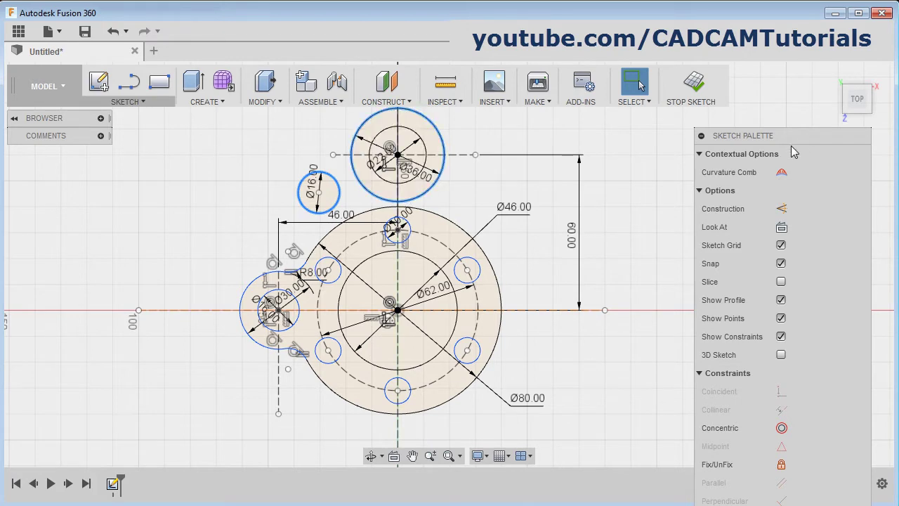
drag(786, 137, 763, 127)
scroll(780, 224, down, 5)
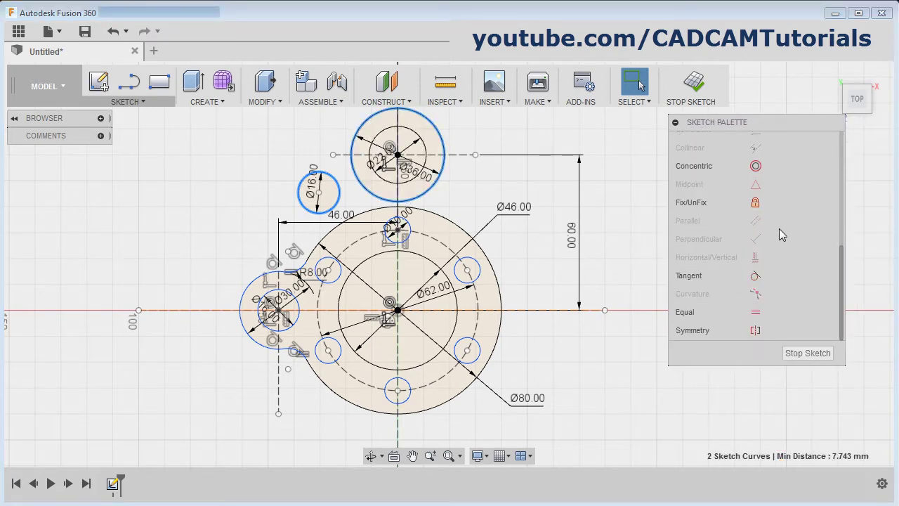
click(755, 276)
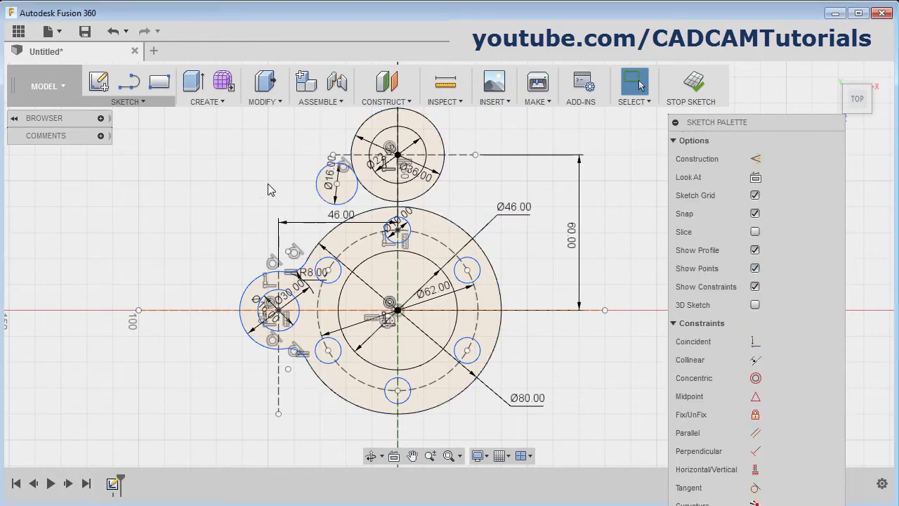
- Make the Ø16 circle tangent to the Ø80 hub circle
click(348, 203)
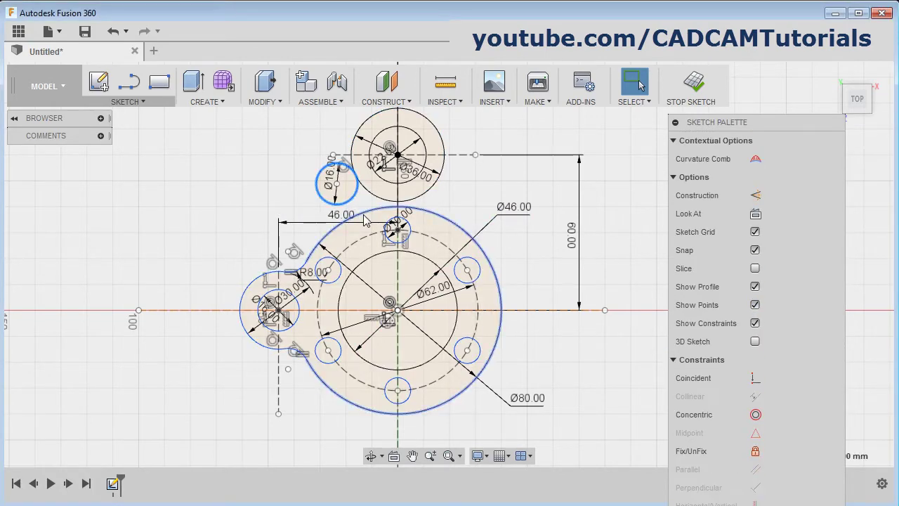
click(364, 220)
drag(789, 130, 783, 120)
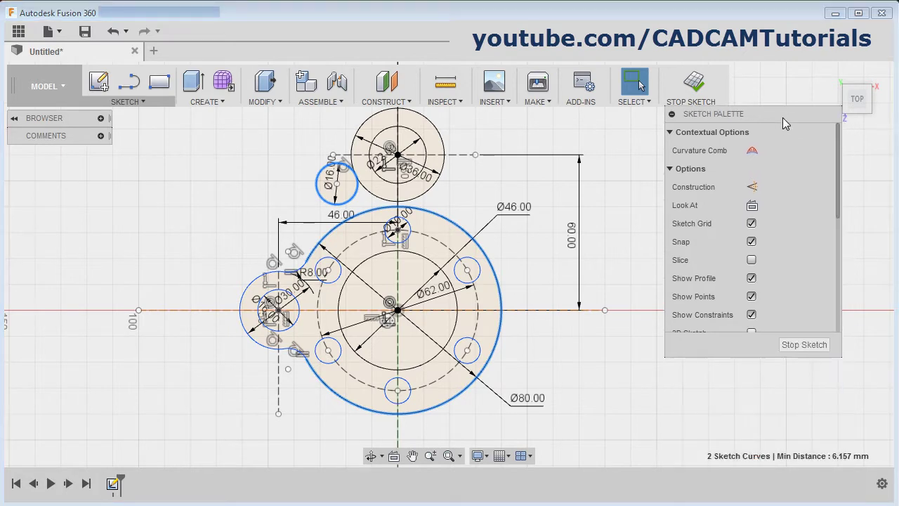
scroll(785, 232, down, 5)
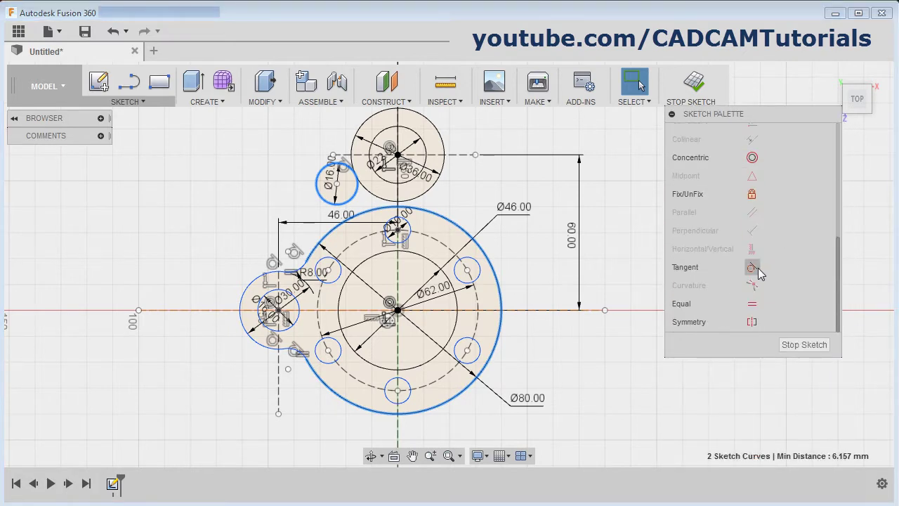
click(752, 268)
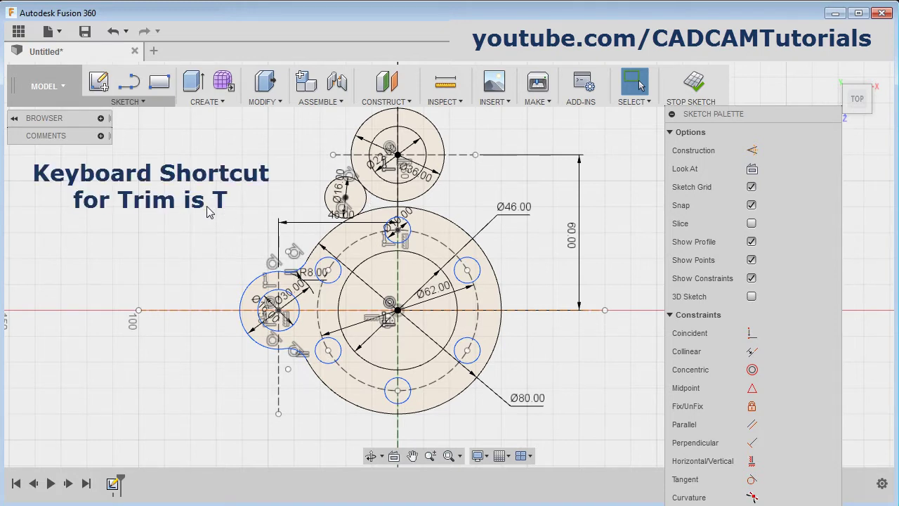
- Trim the Ø16 circle's outer arc and the Ø36 circle's lower-right arc
key(t)
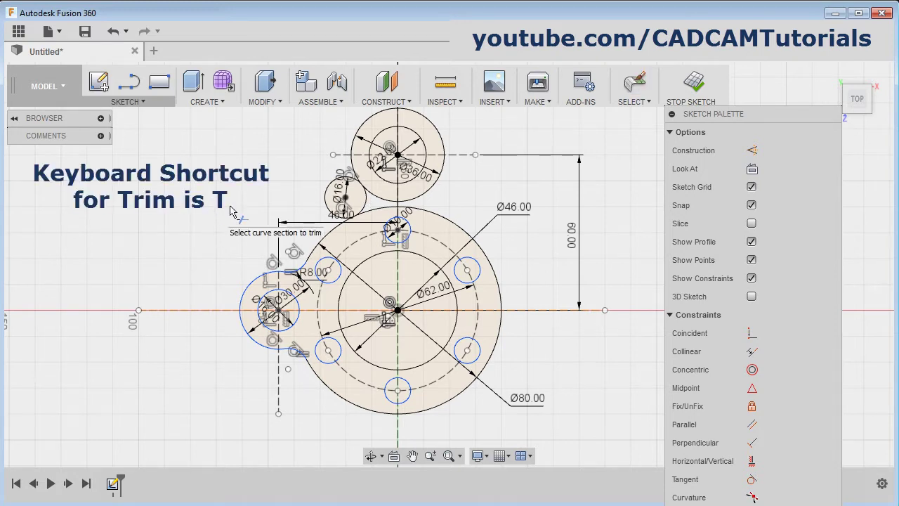
click(331, 196)
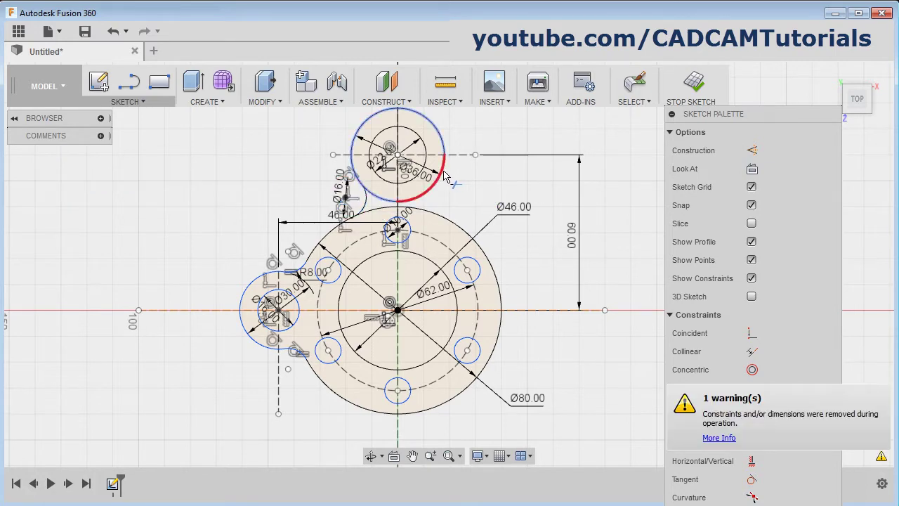
click(444, 178)
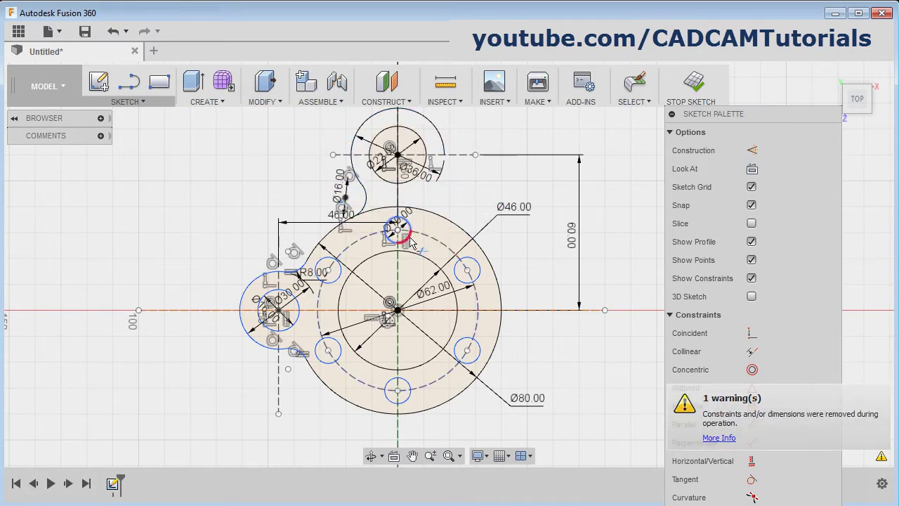
scroll(391, 219, down, 3)
key(Escape)
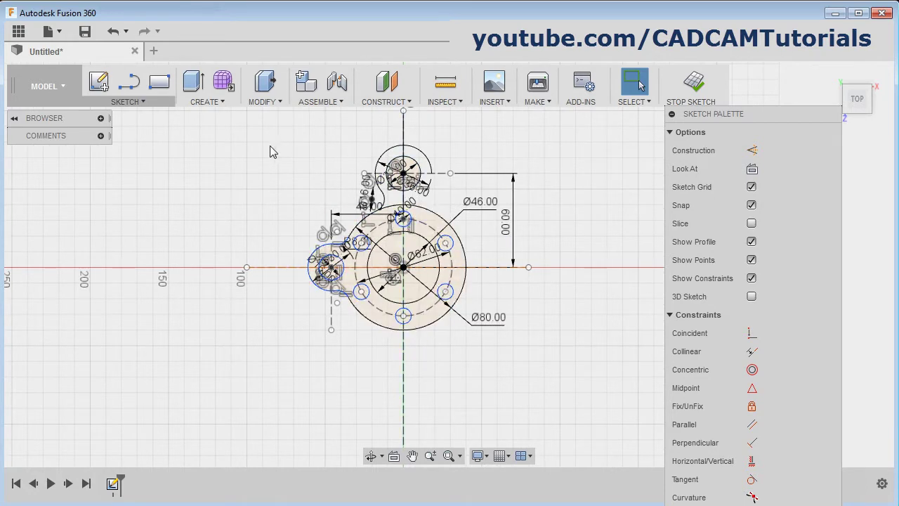
- Mirror the top arc, Ø36 circle and two connecting curves across the horizontal axis
click(128, 102)
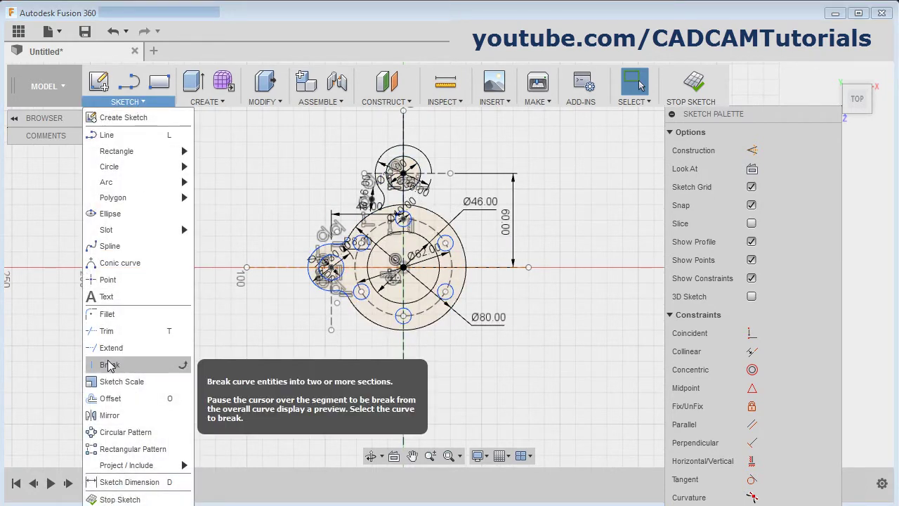
click(108, 416)
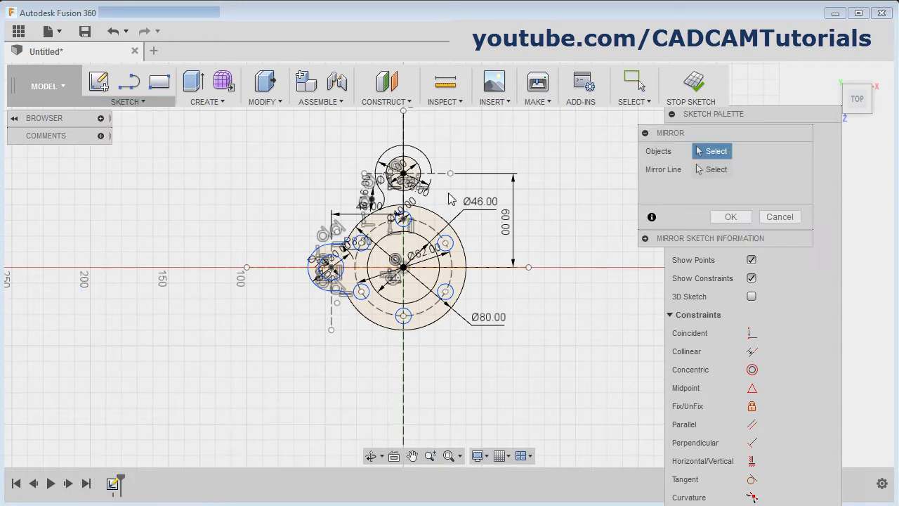
scroll(437, 152, up, 3)
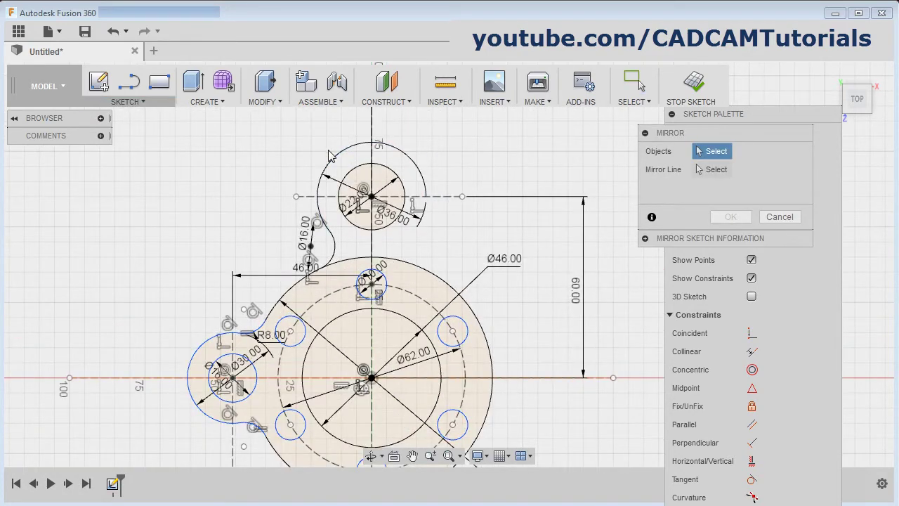
click(334, 165)
click(356, 182)
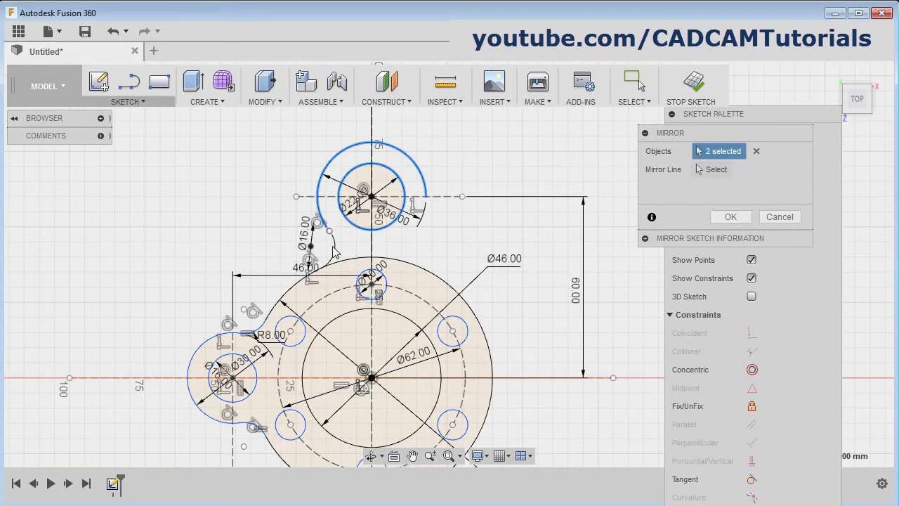
click(334, 251)
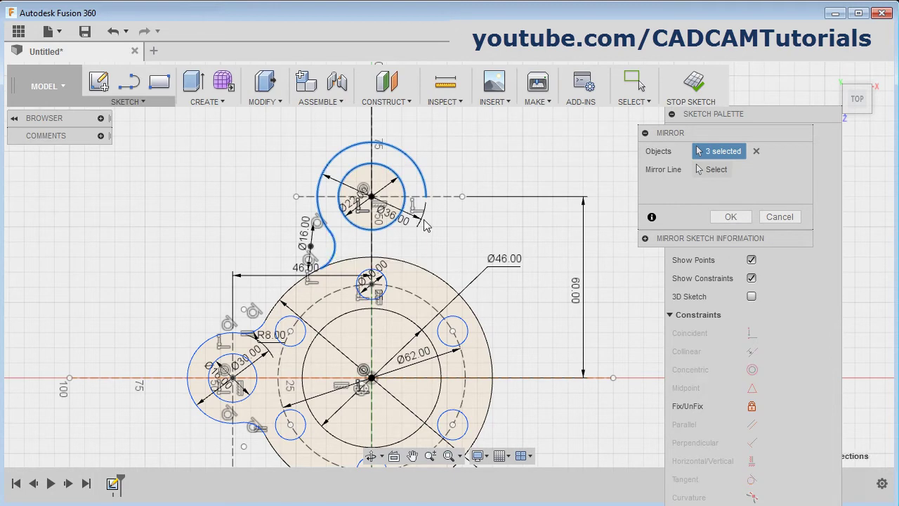
click(303, 196)
scroll(475, 233, down, 2)
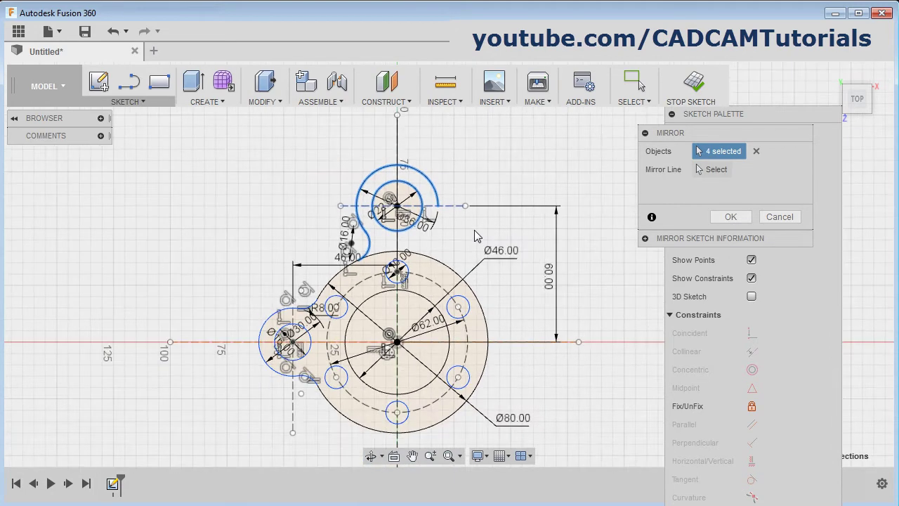
scroll(474, 230, down, 1)
click(708, 171)
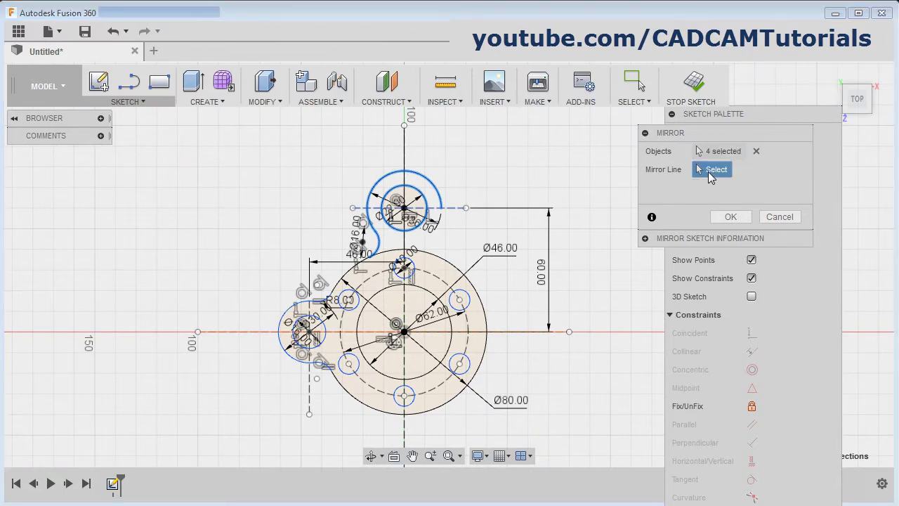
click(251, 331)
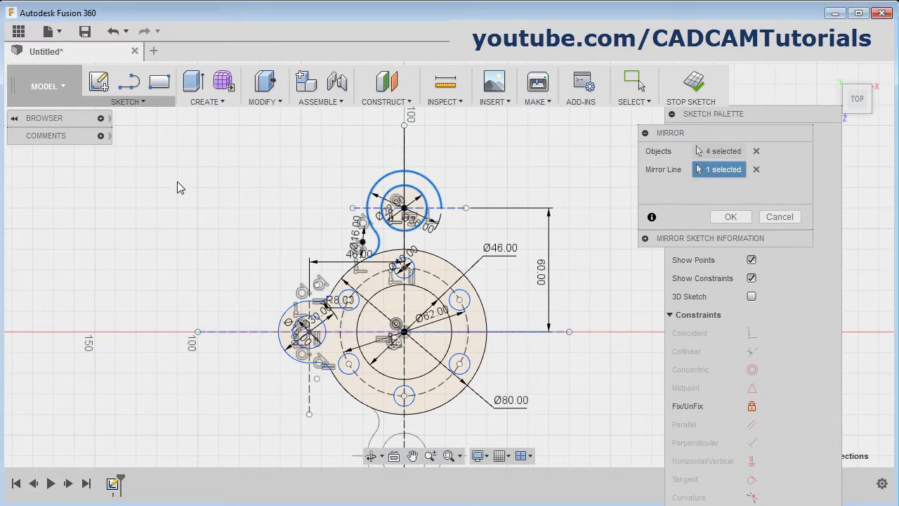
scroll(177, 182, down, 2)
click(742, 223)
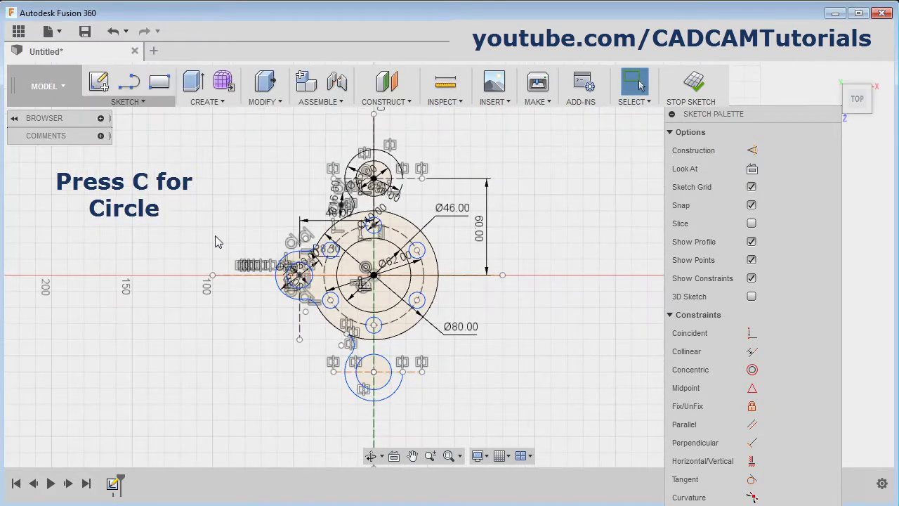
- Draw a large circle left of the hub and dimension its diameter to 200
key(c)
click(164, 275)
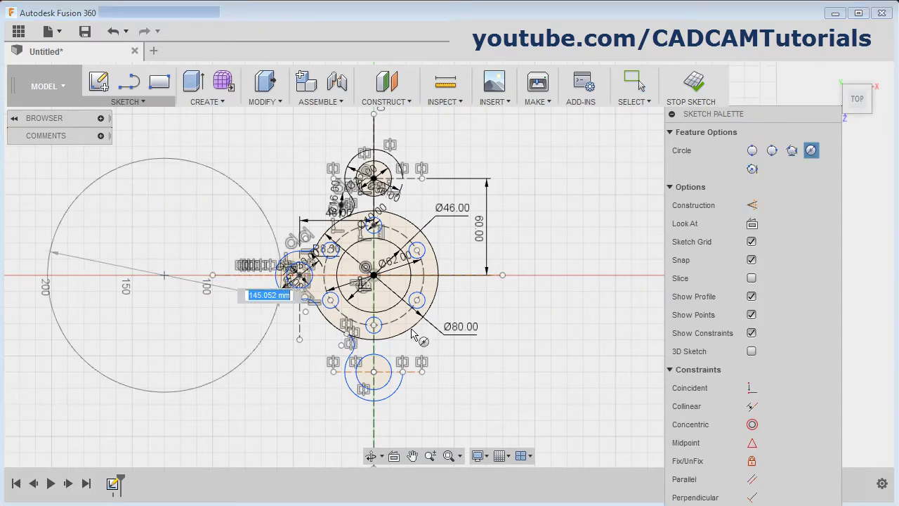
click(403, 387)
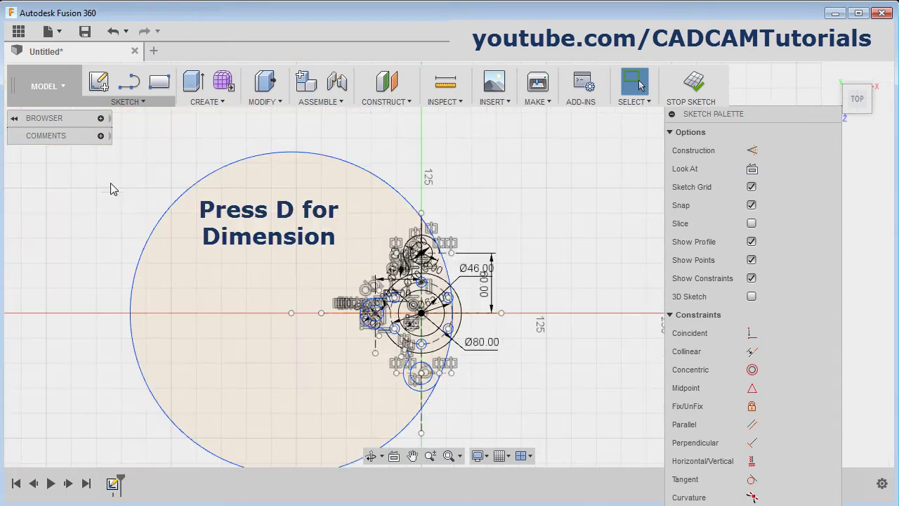
key(d)
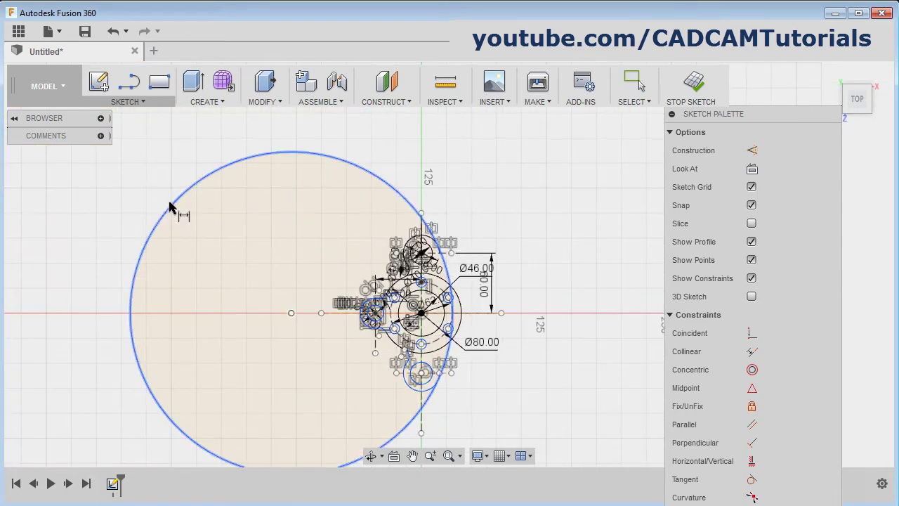
click(176, 203)
click(153, 170)
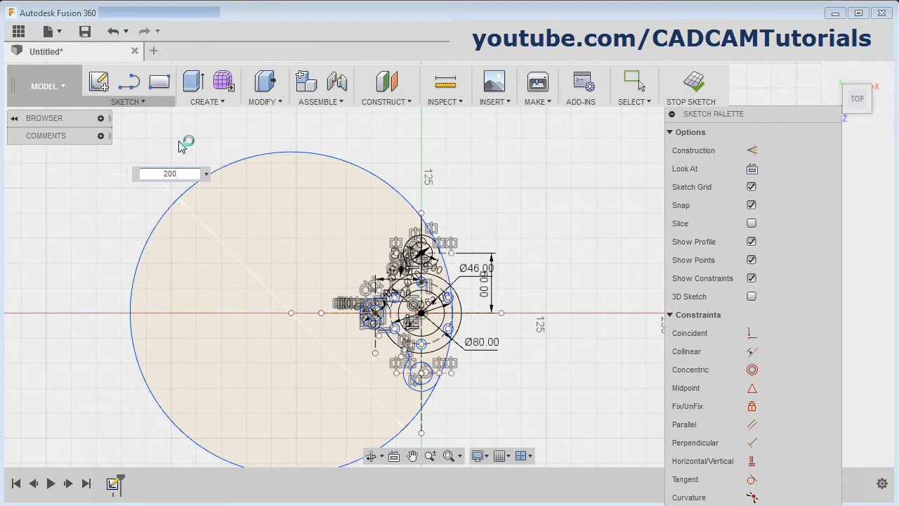
text(200)
key(Return)
key(Escape)
scroll(475, 374, up, 2)
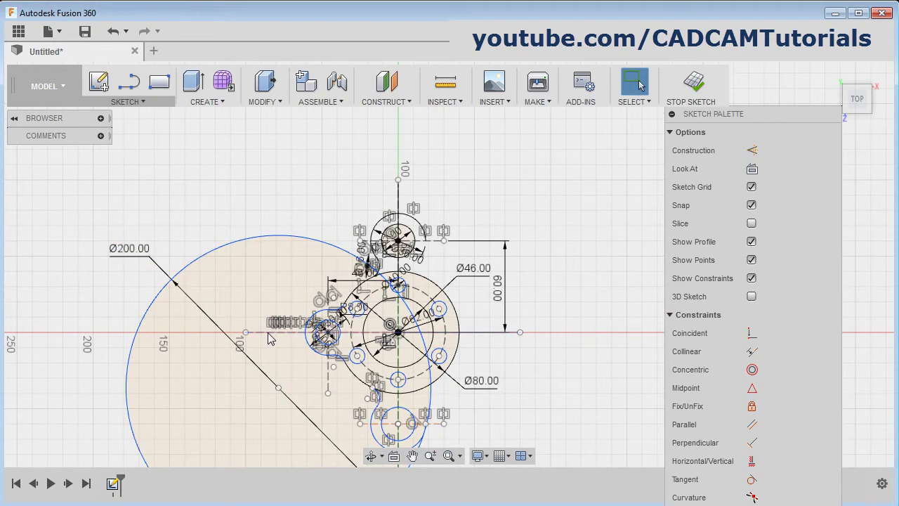
click(279, 387)
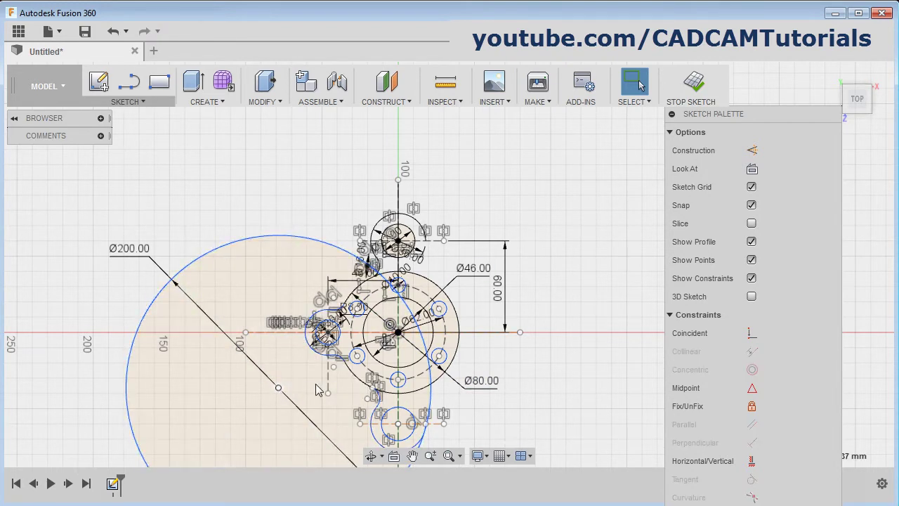
- Make the Ø200 centre coincident with the horizontal axis and trim away all but its right-hand arc
click(271, 338)
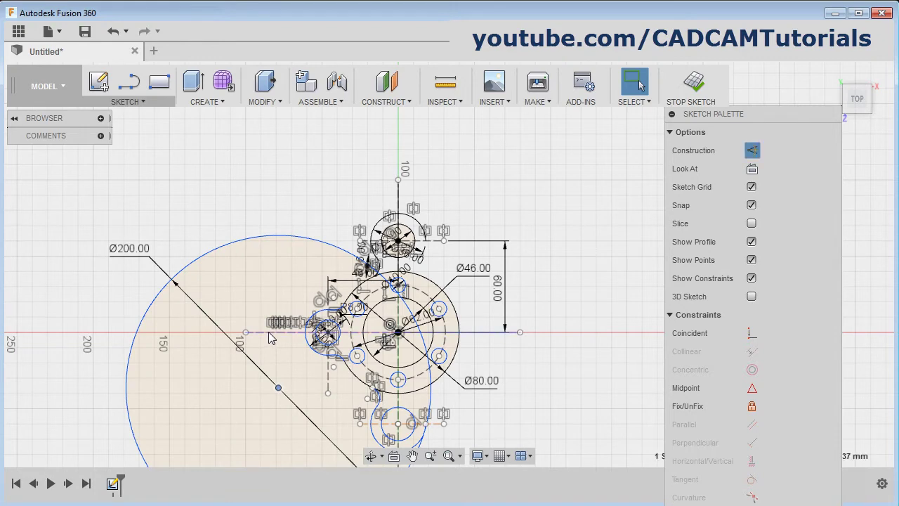
click(750, 335)
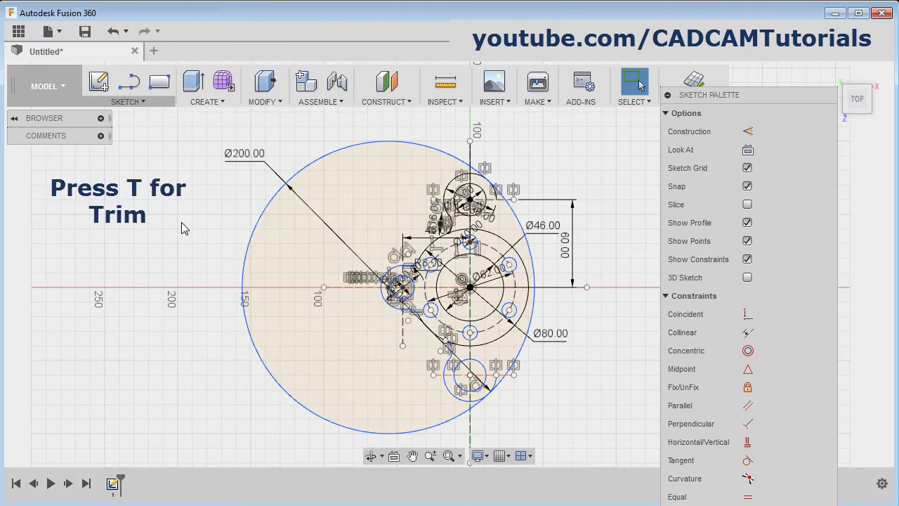
key(t)
click(258, 234)
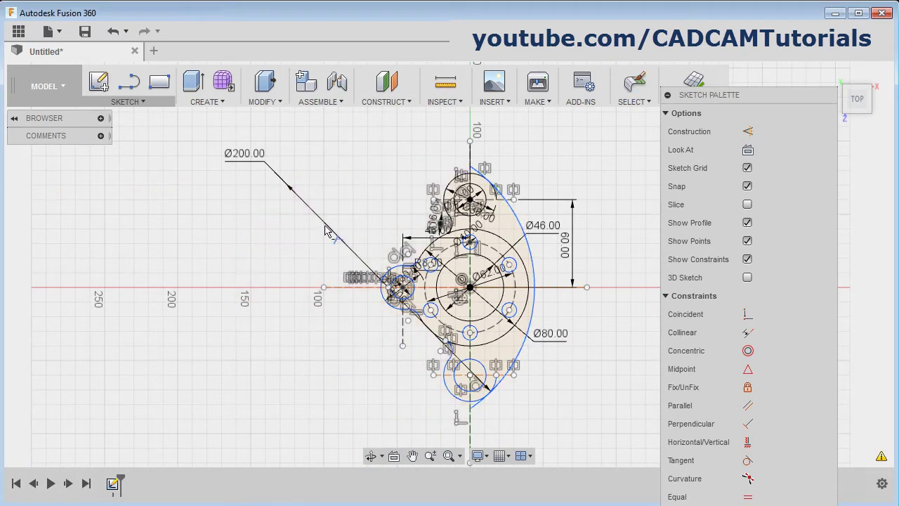
scroll(512, 425, up, 2)
click(465, 400)
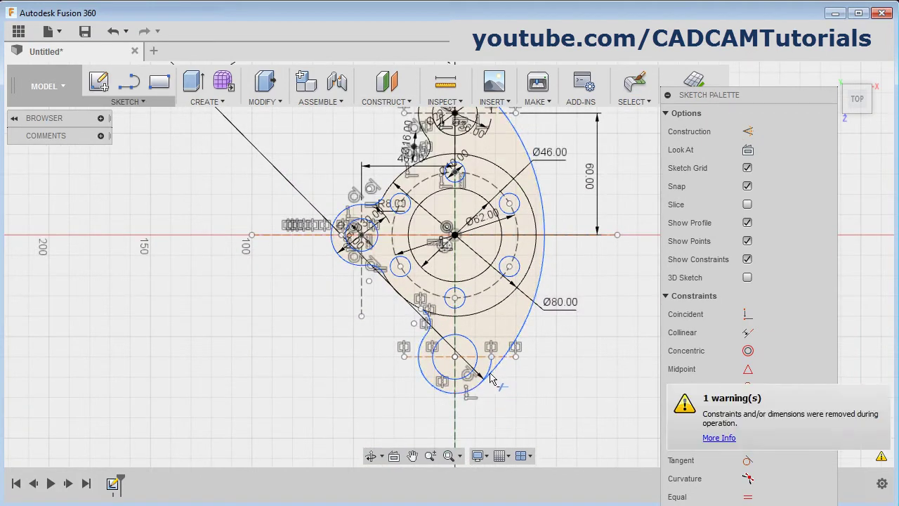
scroll(501, 367, up, 2)
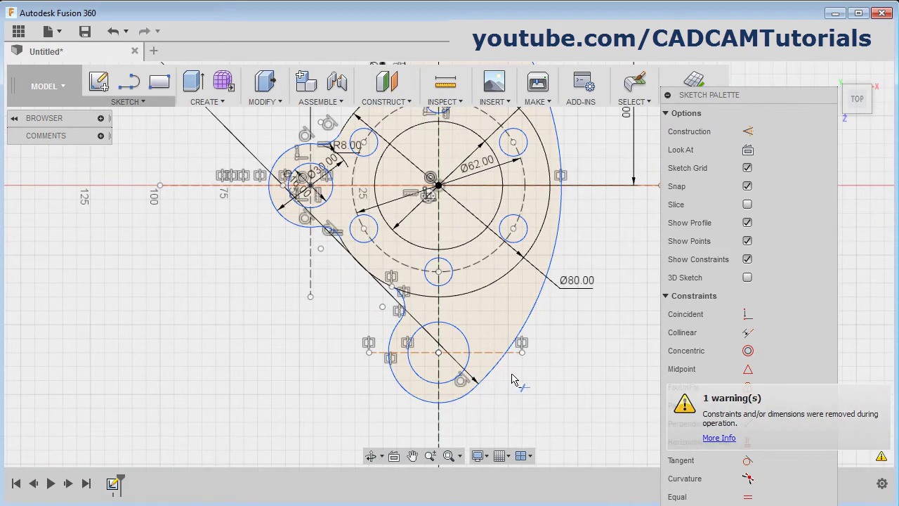
scroll(506, 393, down, 3)
scroll(501, 199, up, 2)
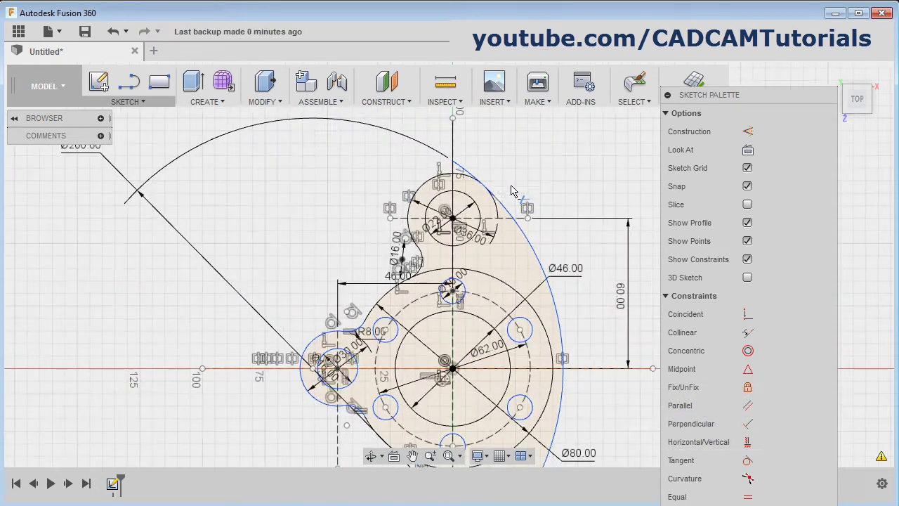
click(458, 173)
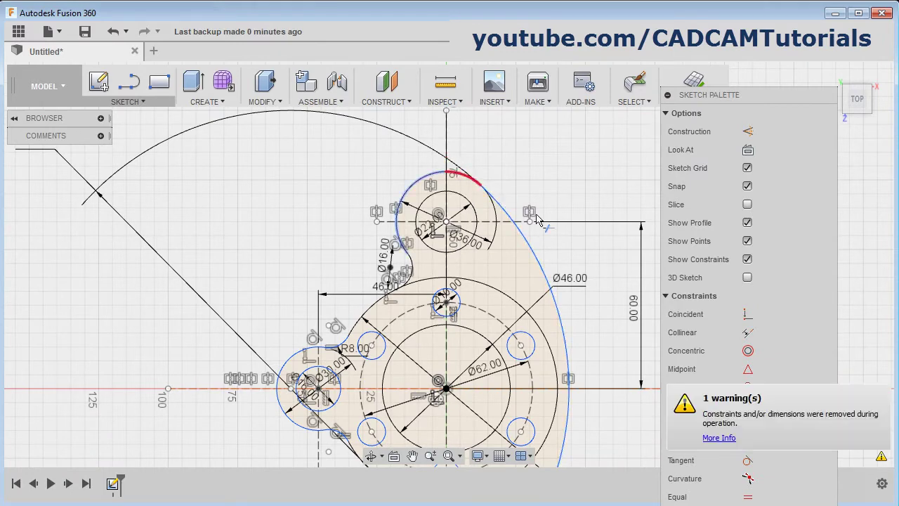
scroll(545, 218, down, 4)
key(Escape)
middle_drag(555, 241, 314, 210)
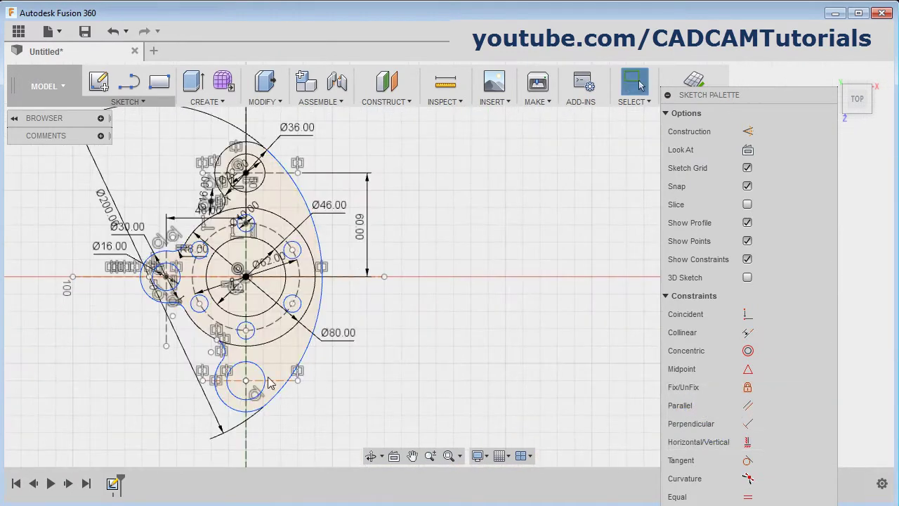
- Create a new design with a sketch on the XZ plane, after reviewing the next drawing
click(153, 51)
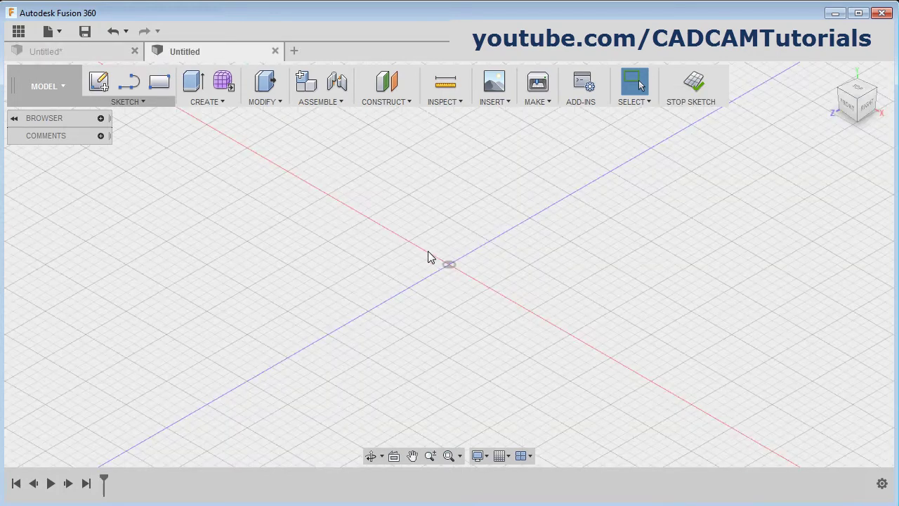
click(99, 84)
click(459, 297)
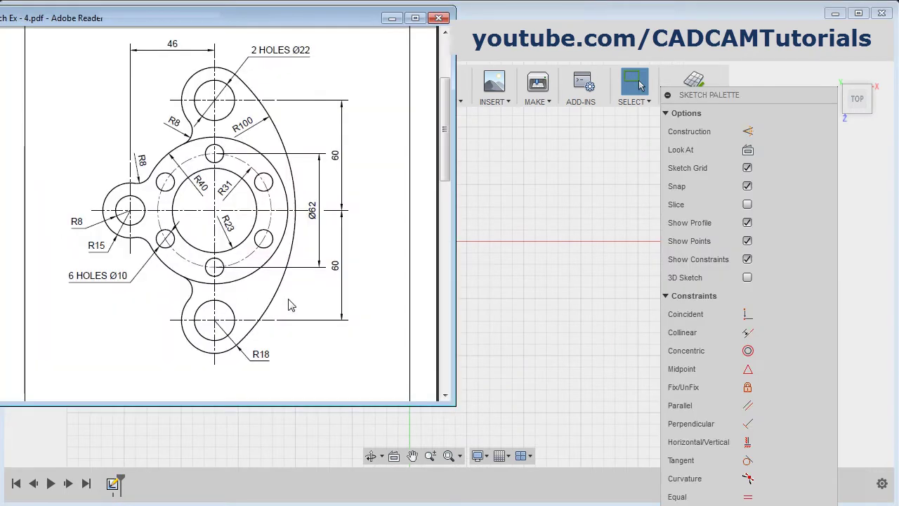
scroll(291, 305, down, 10)
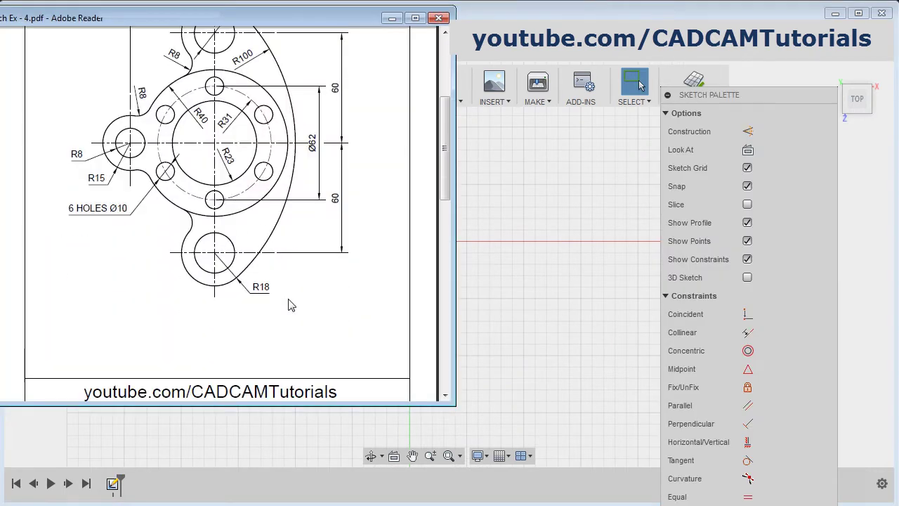
scroll(289, 305, down, 2)
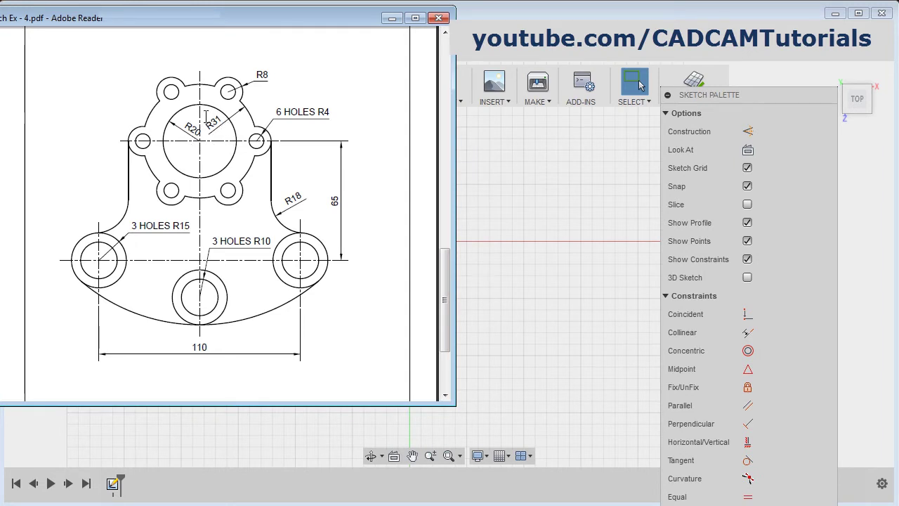
key(alt+Tab)
- Draw concentric Ø40 and Ø62 circles at the origin, moving the Ø62 label aside
key(c)
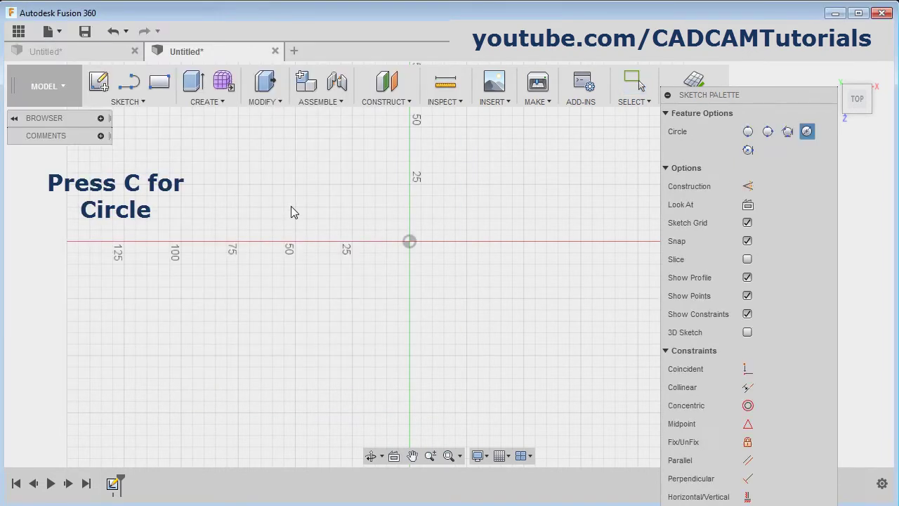
click(411, 241)
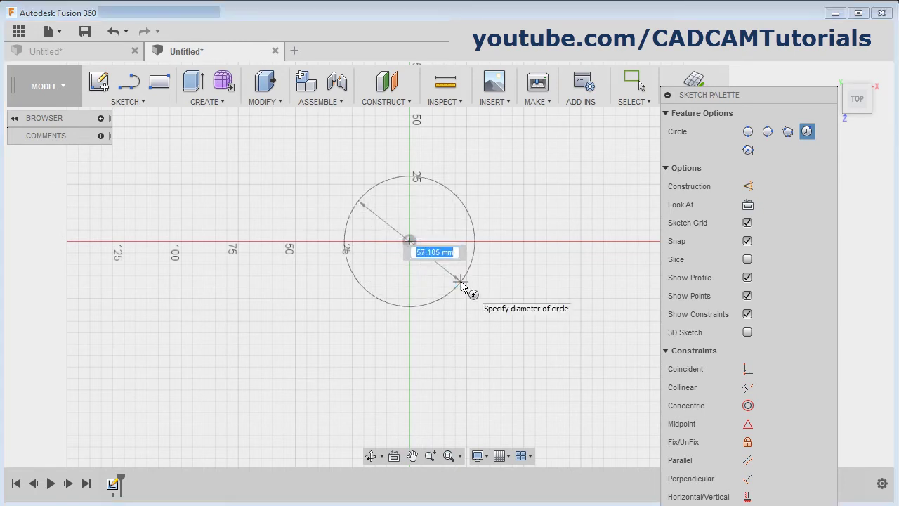
key(Tab)
key(Return)
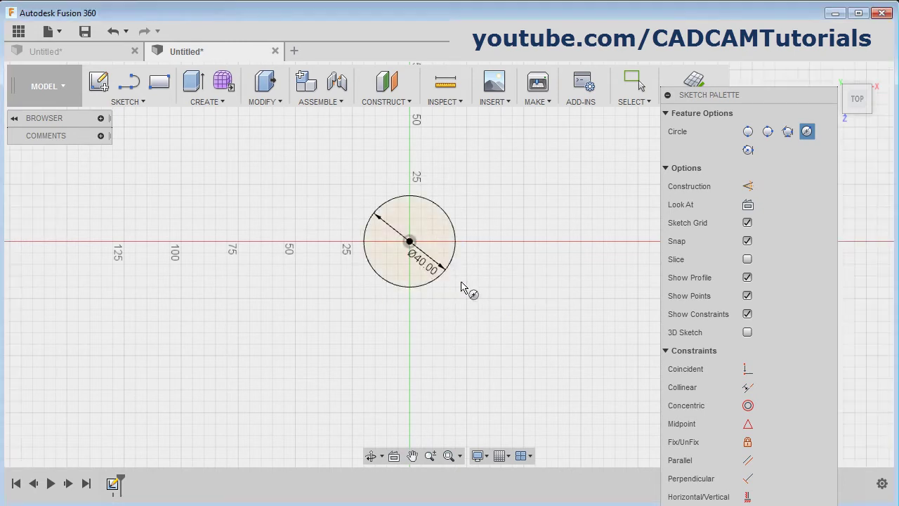
click(410, 242)
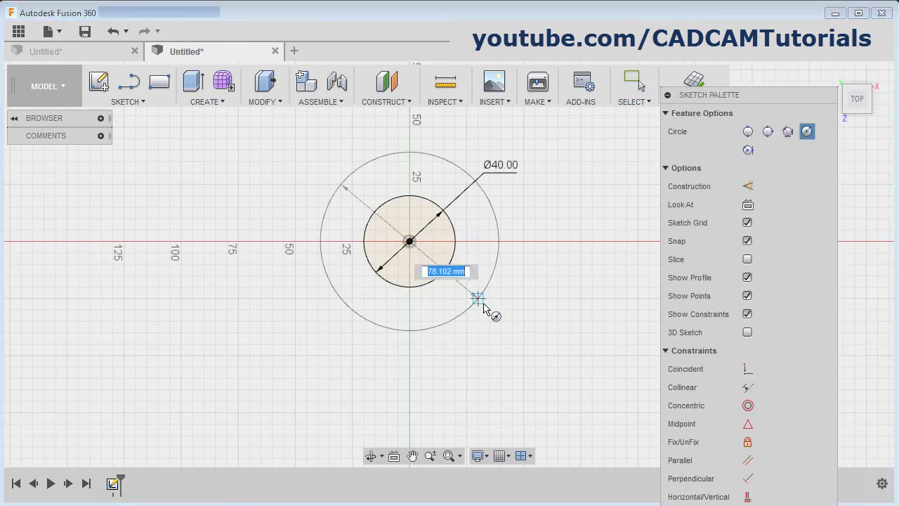
text(62)
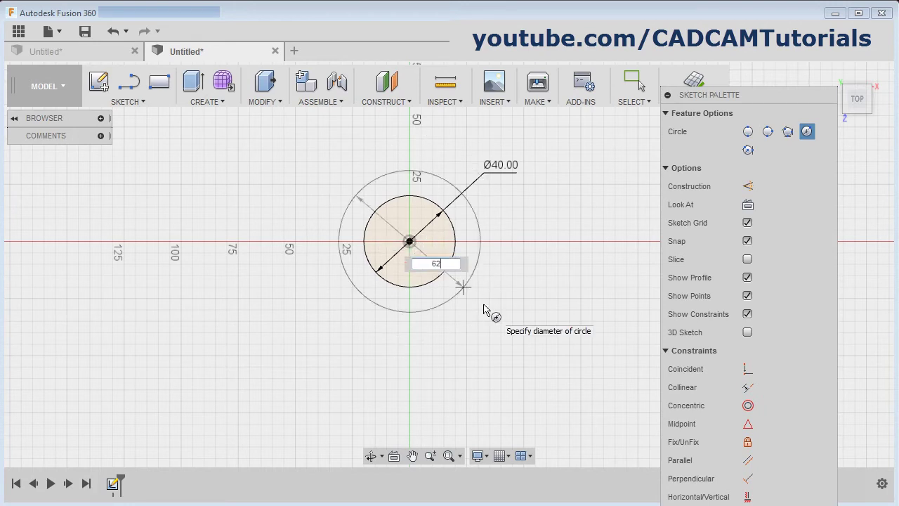
key(Return)
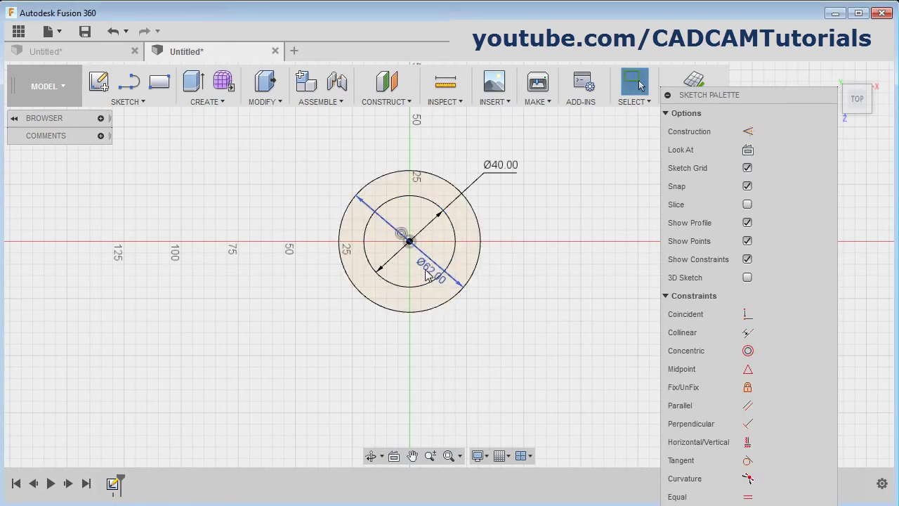
drag(453, 181, 494, 149)
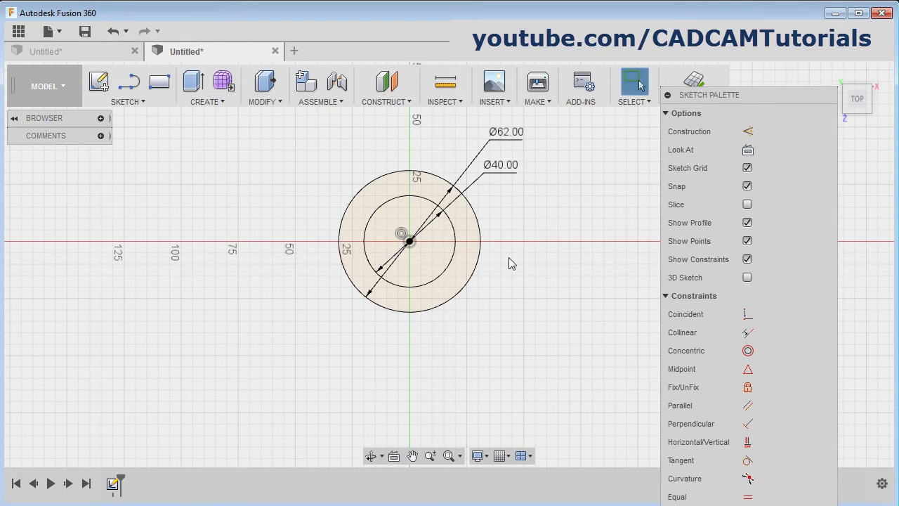
- Check the reference drawing and return to the sketch to draw another circle
key(alt+Tab)
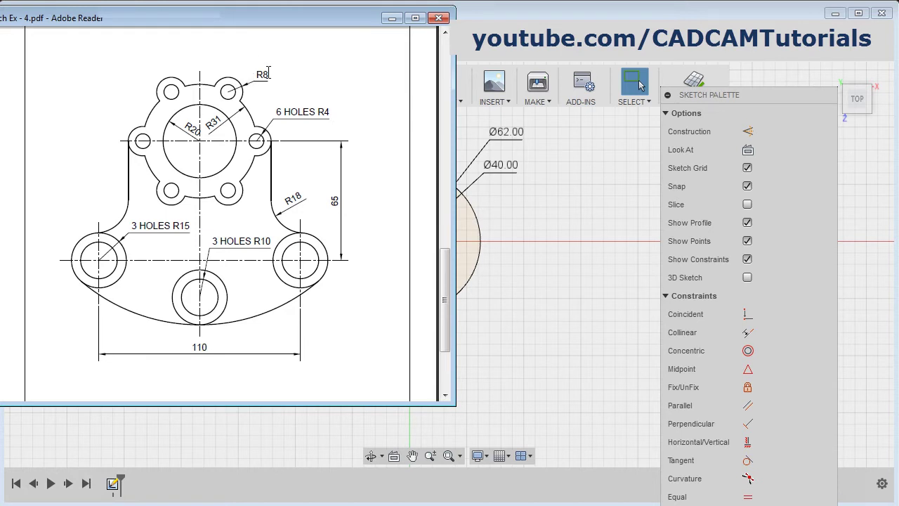
click(560, 208)
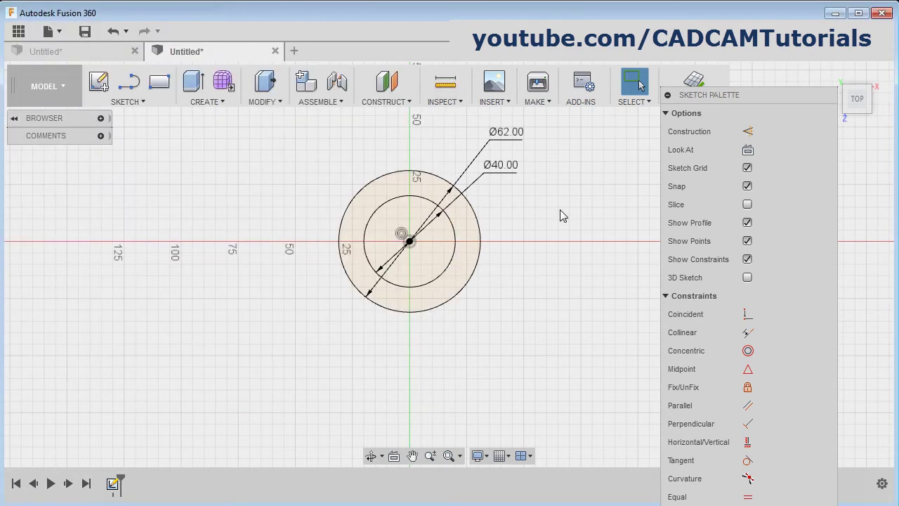
key(c)
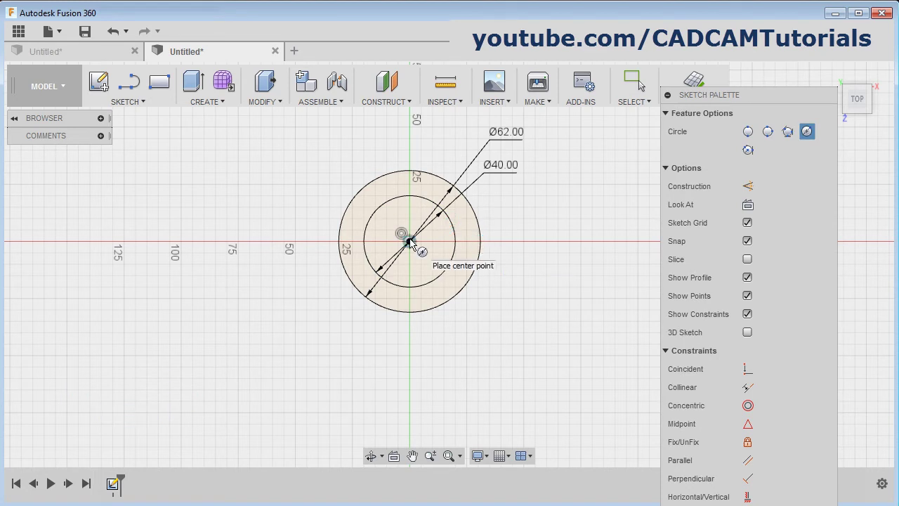
- Draw a Ø16 circle on the Ø62 circle's right edge with a concentric Ø8 circle
click(481, 243)
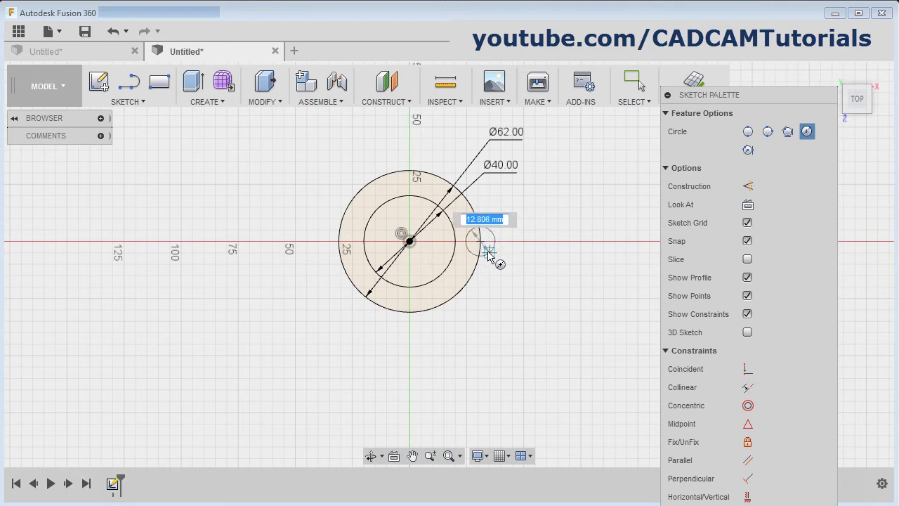
text(16)
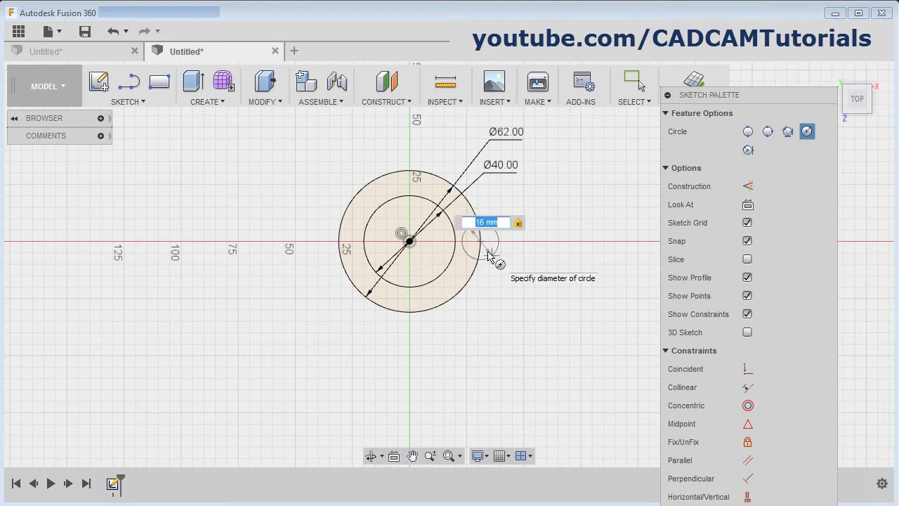
key(Return)
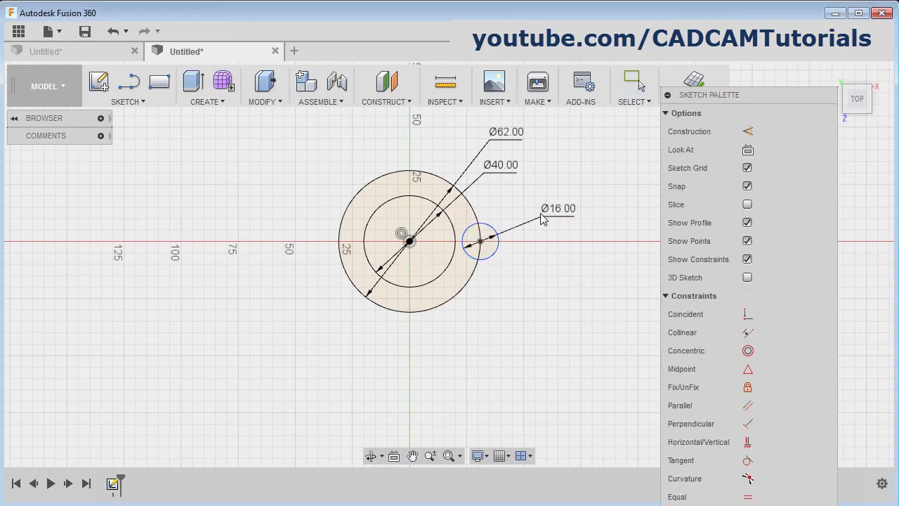
click(480, 241)
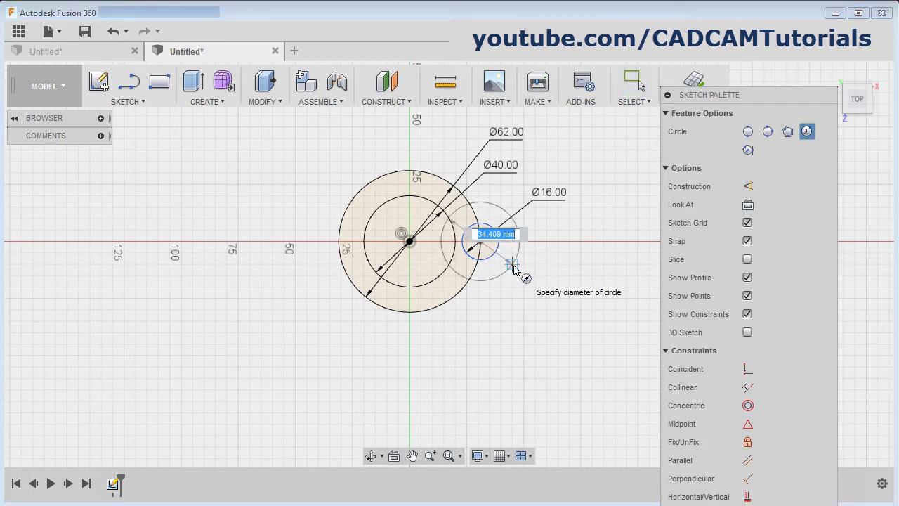
key(Return)
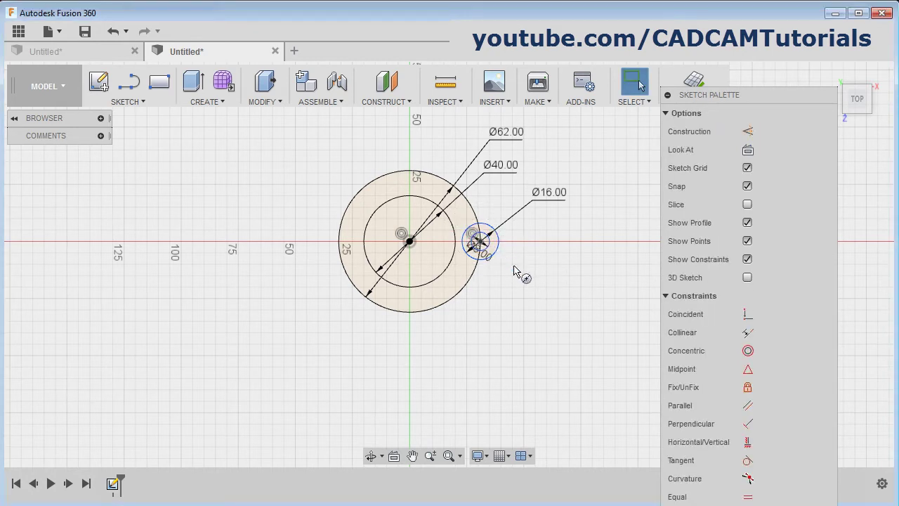
scroll(516, 271, up, 2)
key(Escape)
scroll(510, 261, up, 3)
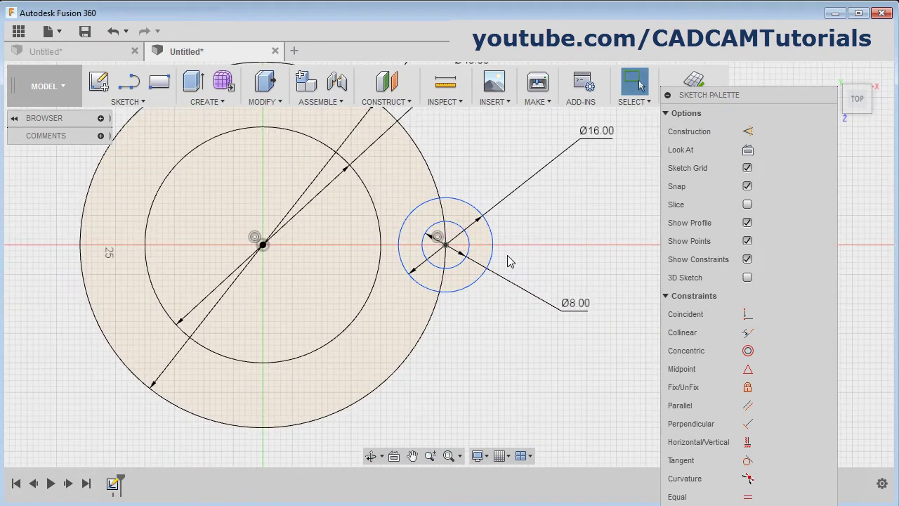
scroll(522, 225, up, 2)
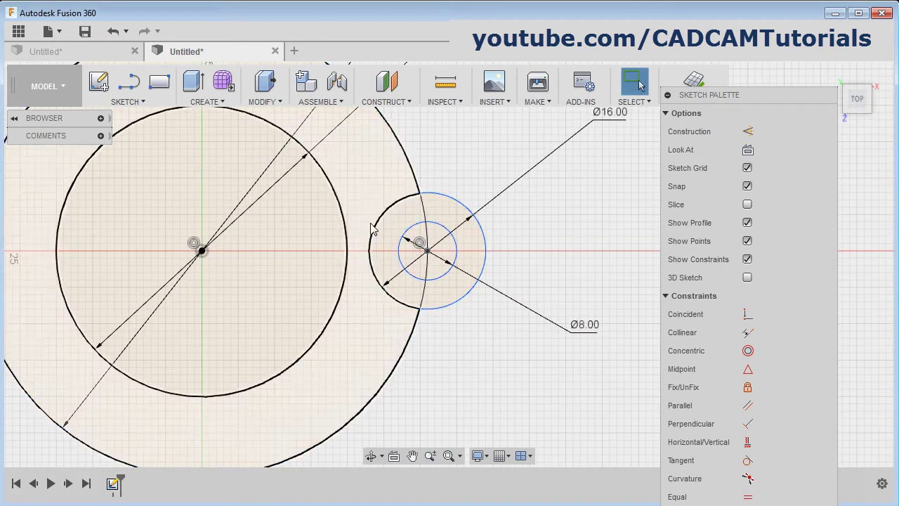
- Trim away the part of the Ø16 circle lying inside the Ø62 circle
key(t)
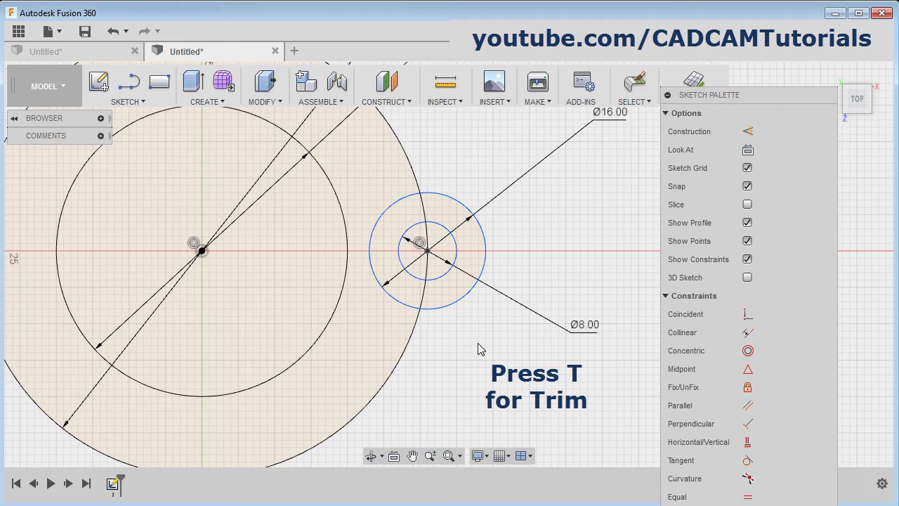
click(398, 307)
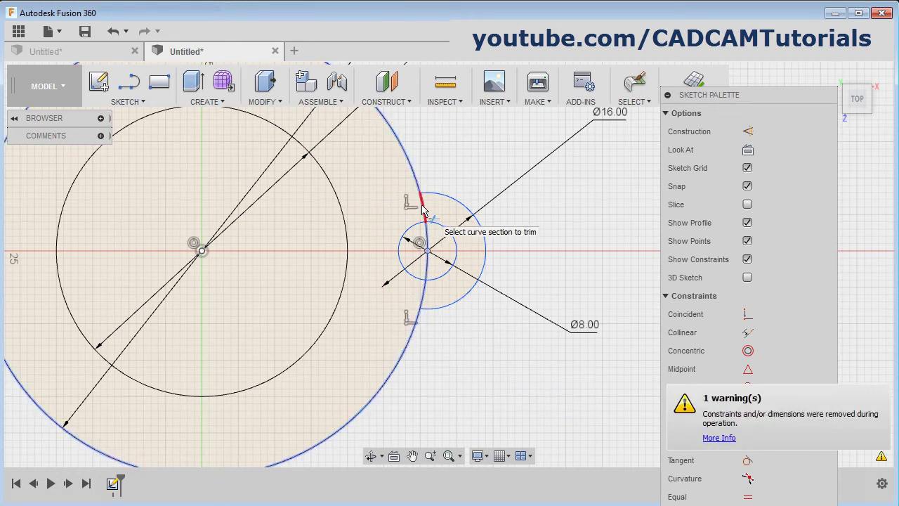
key(Escape)
scroll(468, 356, down, 3)
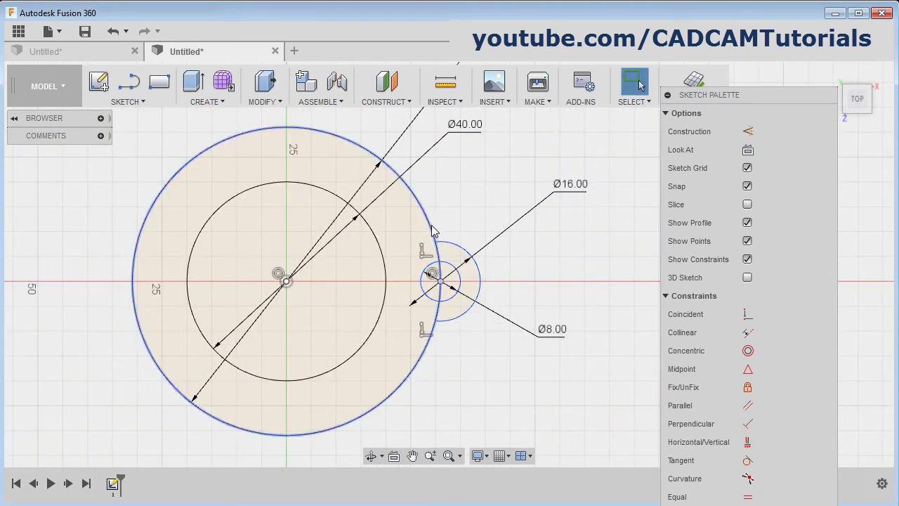
click(127, 101)
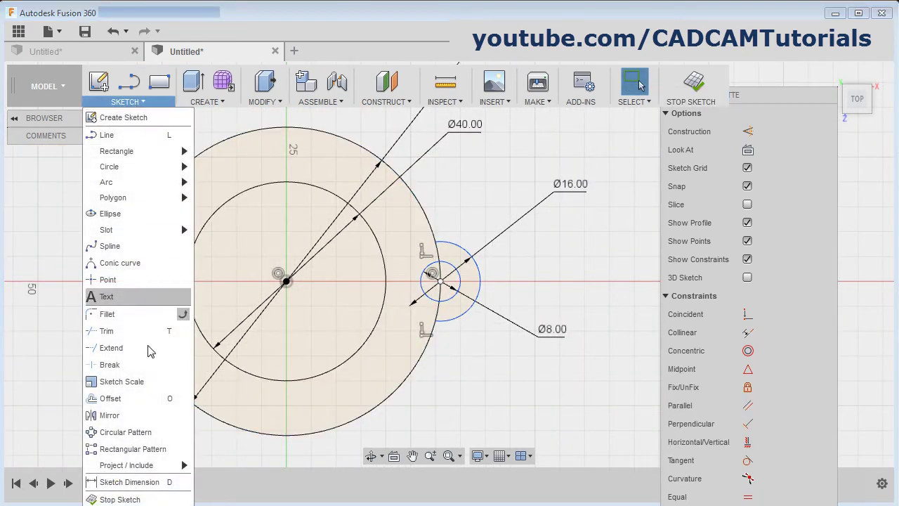
- Circular-pattern the Ø8 hole and Ø16 lobe arc, quantity 6, around the hub centre
click(127, 432)
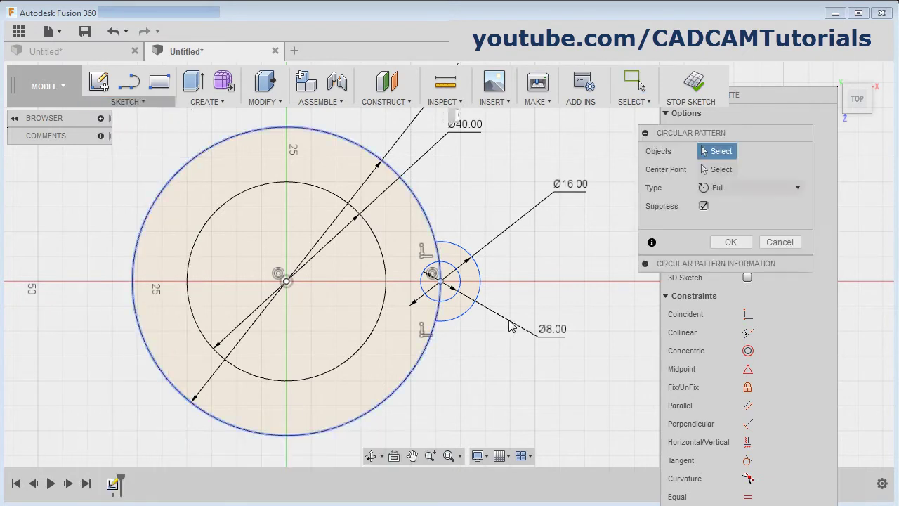
click(460, 282)
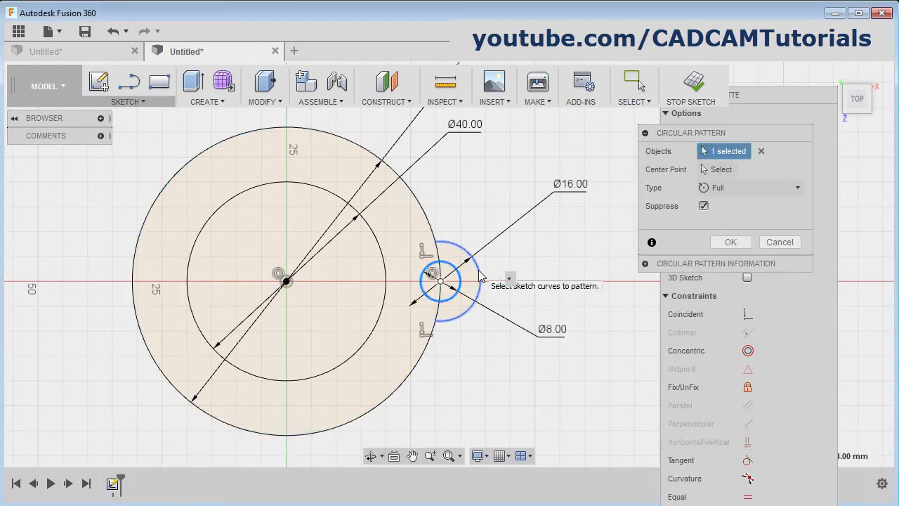
click(481, 283)
scroll(573, 281, down, 1)
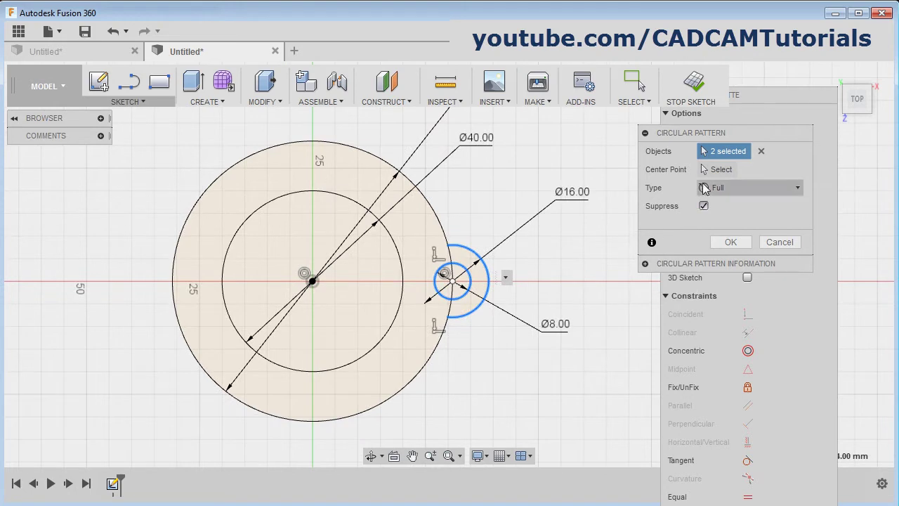
click(721, 169)
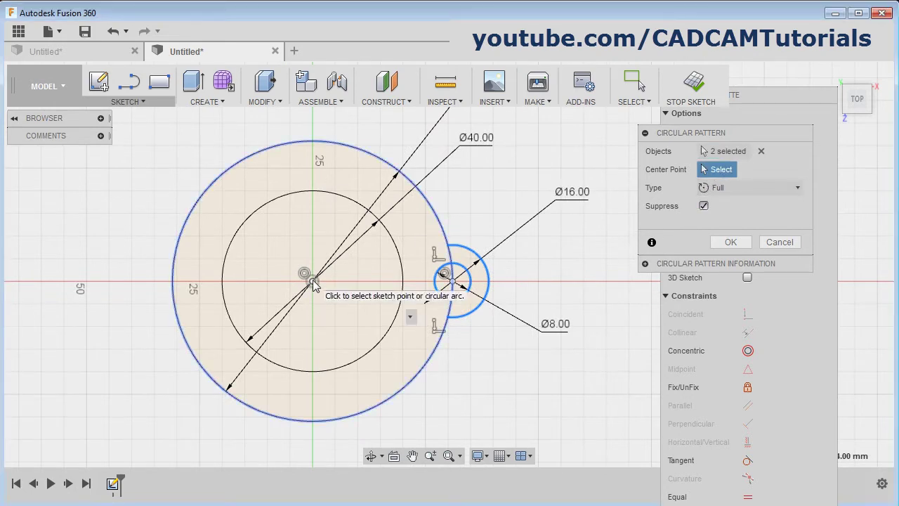
click(312, 282)
double_click(701, 224)
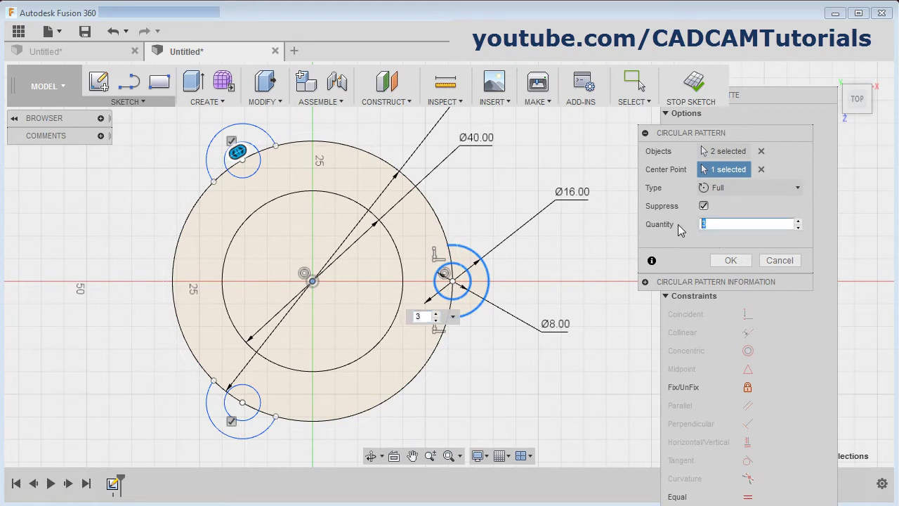
text(8)
key(BackSpace)
text(6)
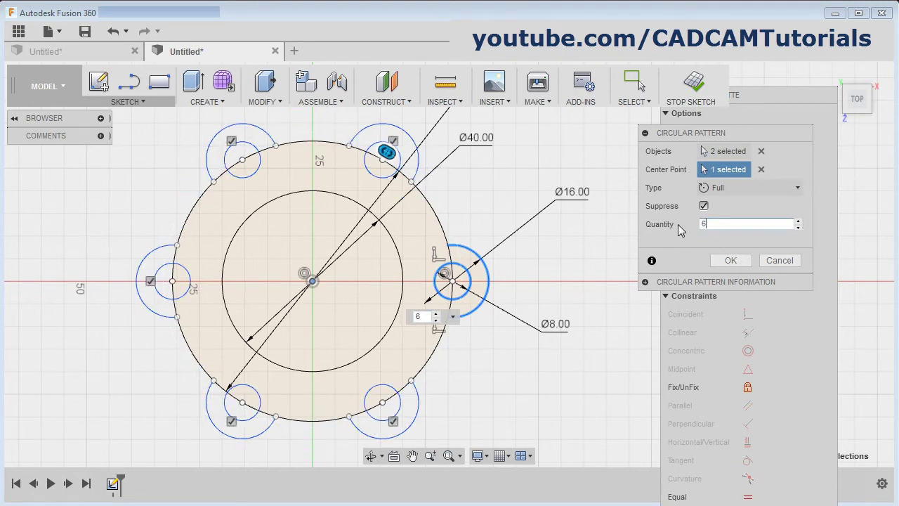
click(732, 260)
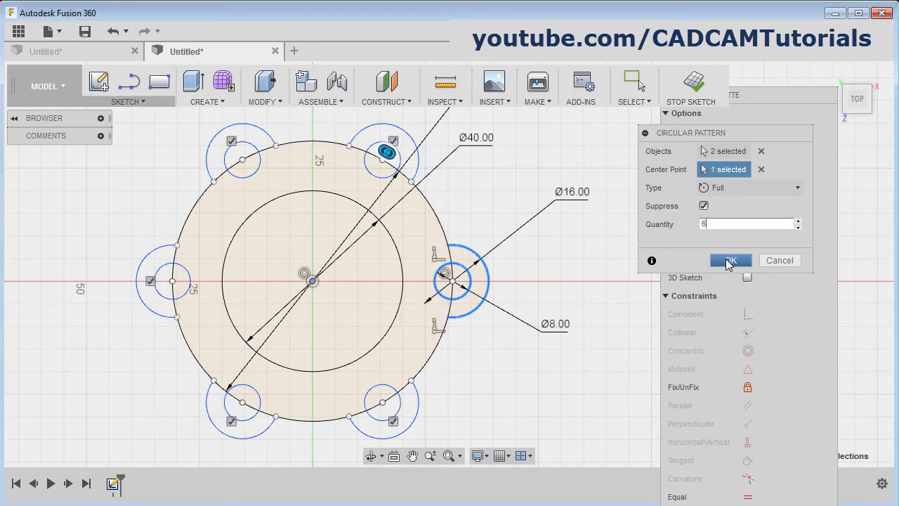
scroll(281, 321, down, 1)
scroll(283, 304, up, 4)
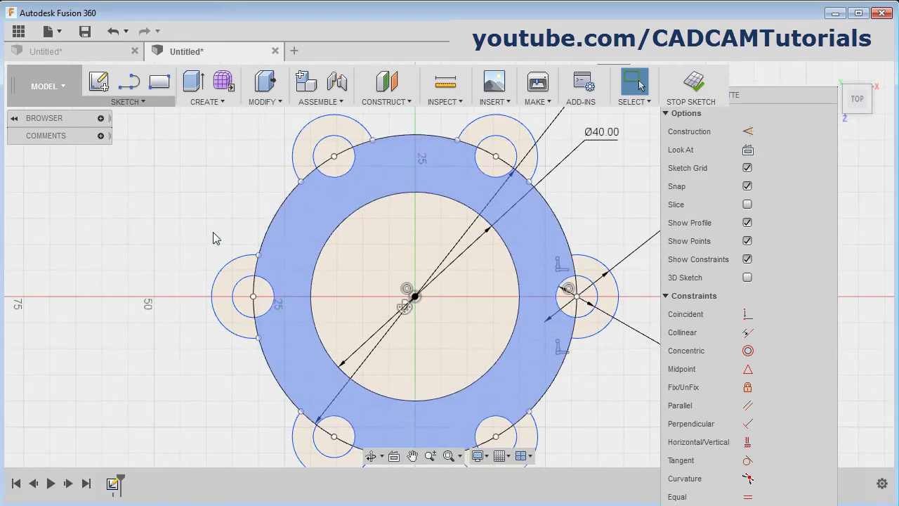
- Trim the Ø62 circle's arcs inside all six lobes to form one scalloped outline
key(t)
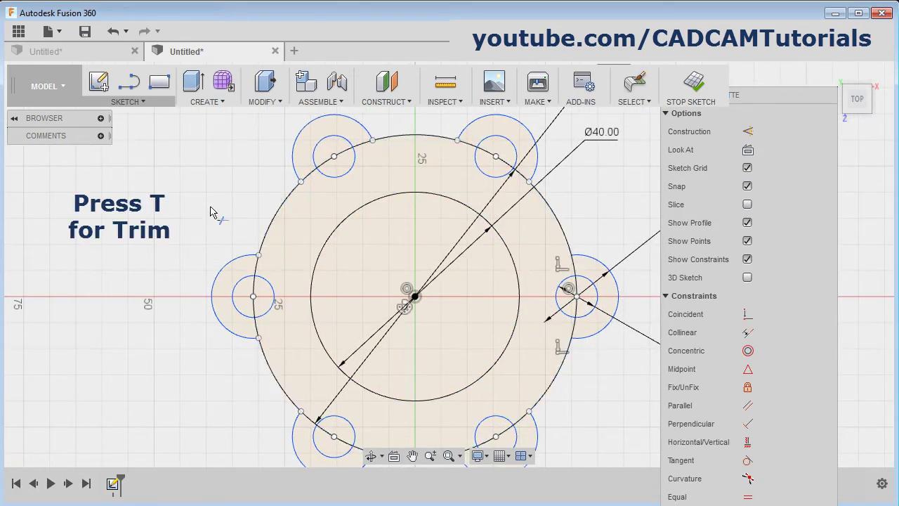
click(255, 270)
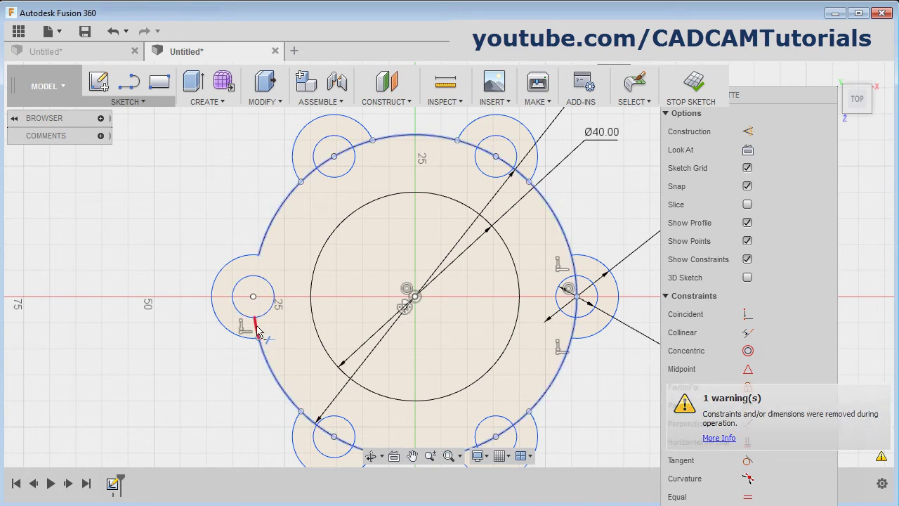
click(257, 332)
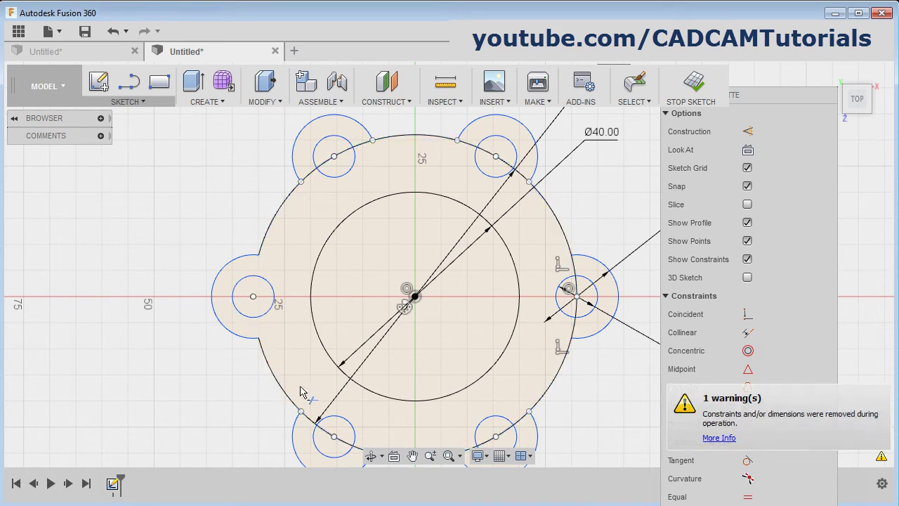
click(326, 433)
click(305, 176)
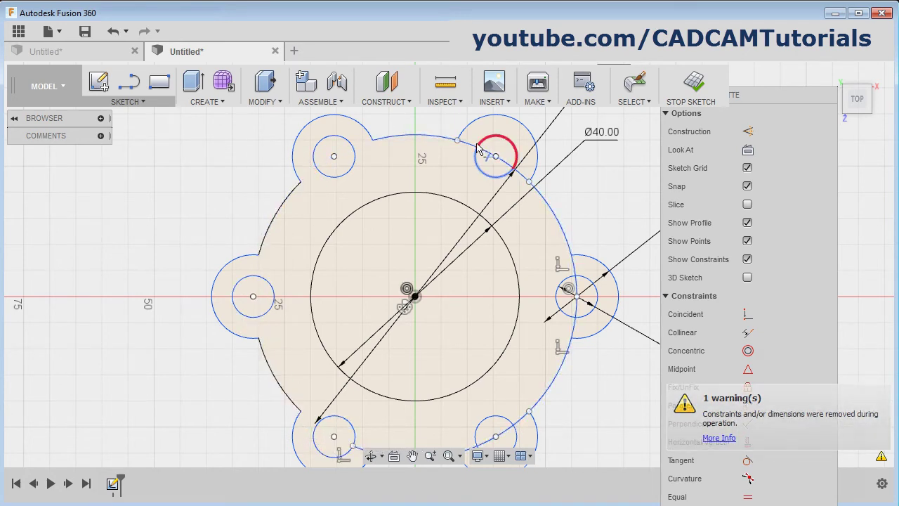
click(481, 149)
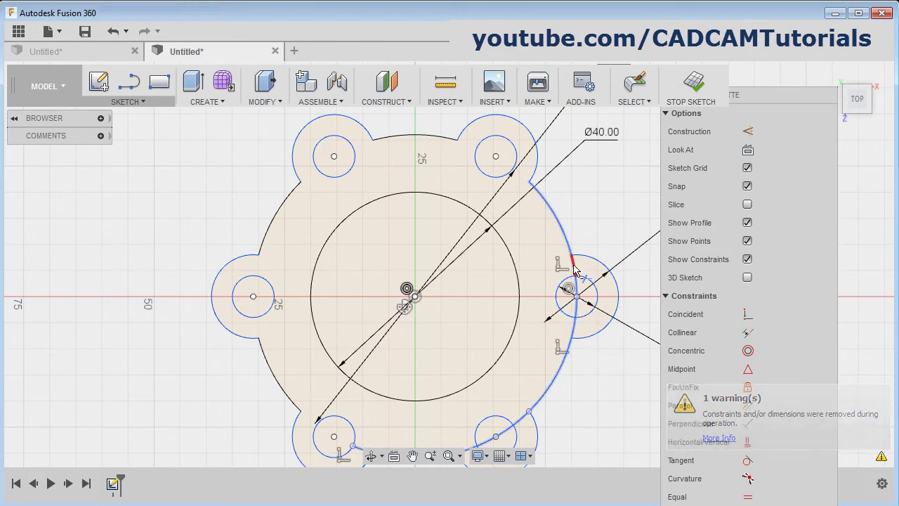
click(575, 316)
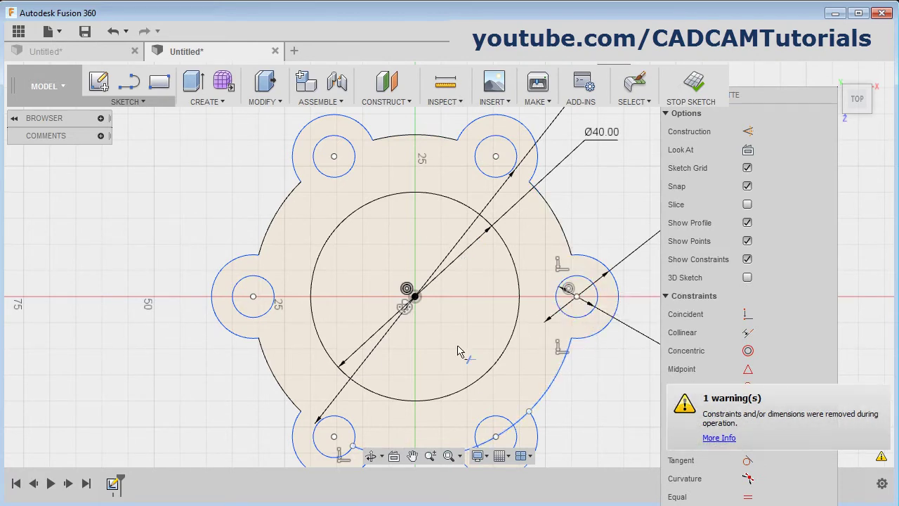
mouse_move(459, 351)
middle_down()
mouse_move(415, 267)
mouse_move(407, 222)
middle_up()
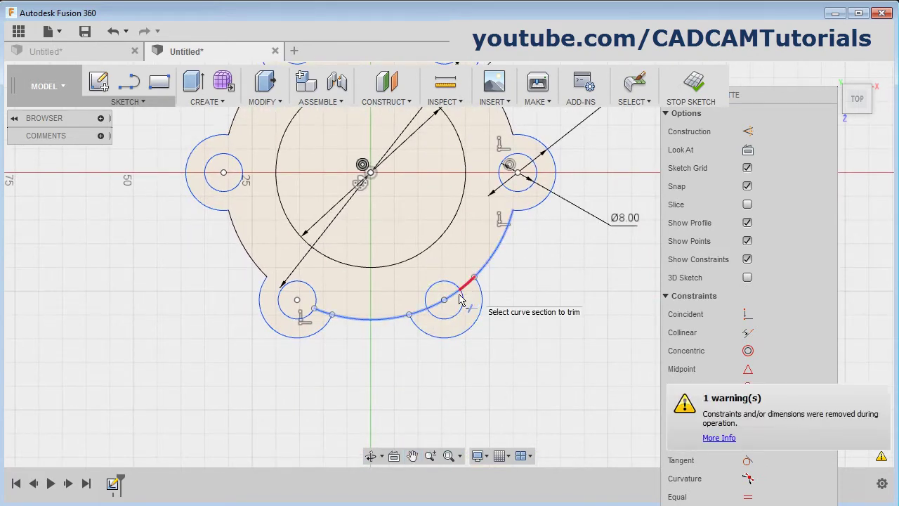
click(456, 301)
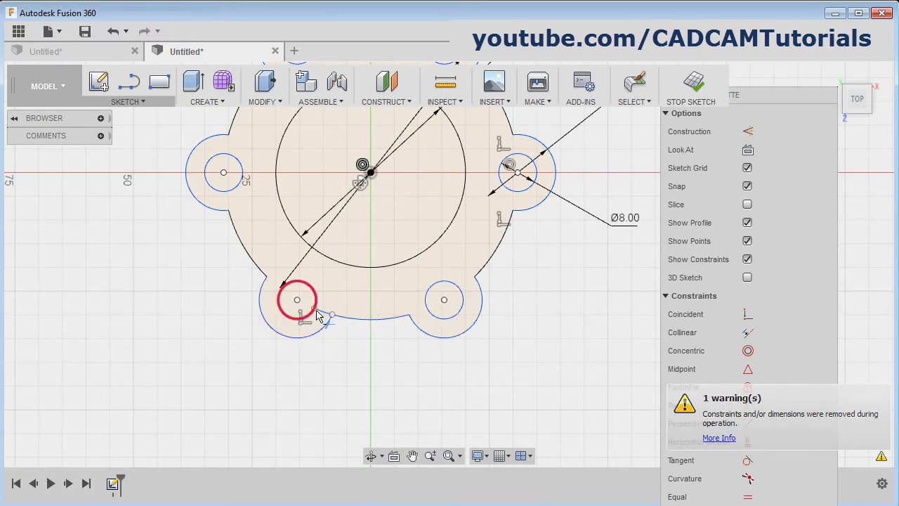
scroll(391, 315, up, 2)
scroll(387, 309, down, 3)
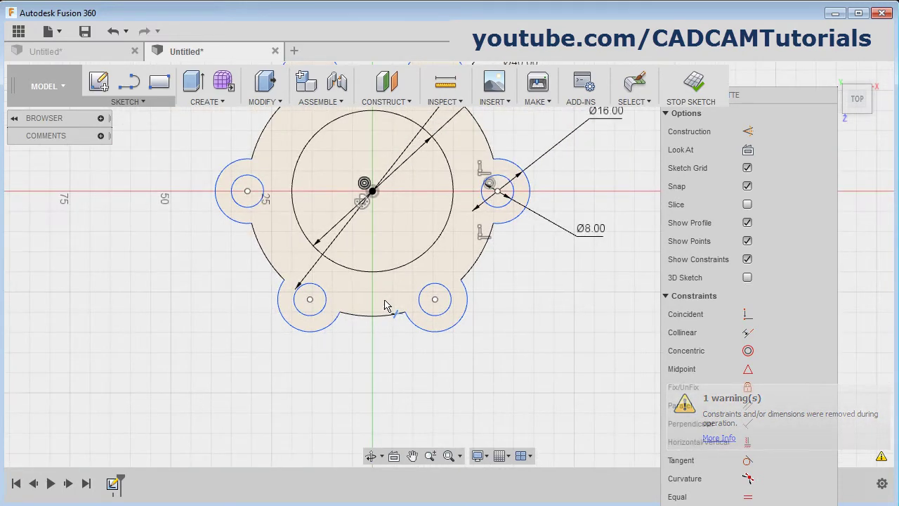
scroll(385, 306, down, 2)
- Check the reference drawing, then return to the sketch with the Line tool active
key(alt+Tab)
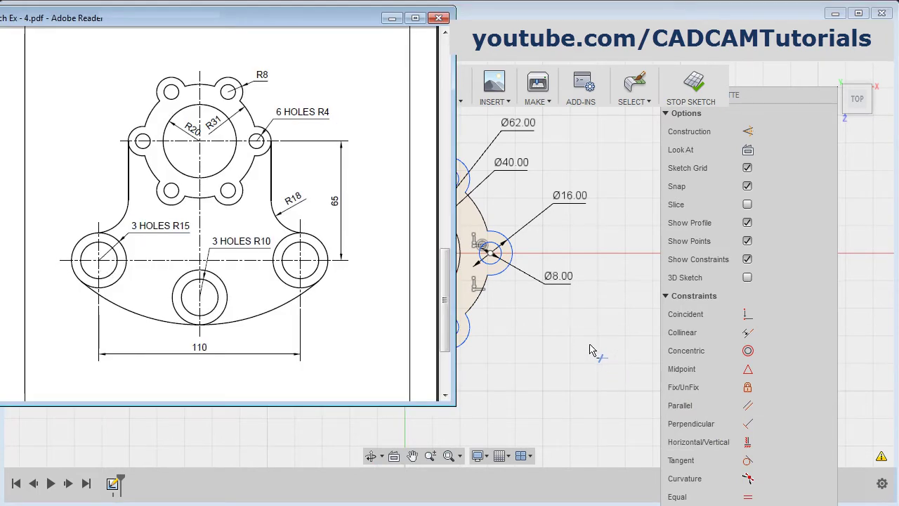
key(alt+Tab)
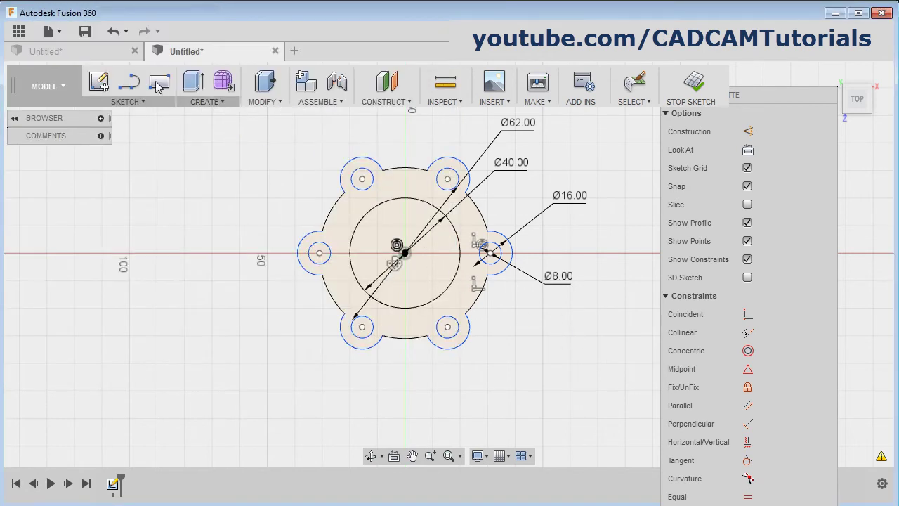
click(129, 83)
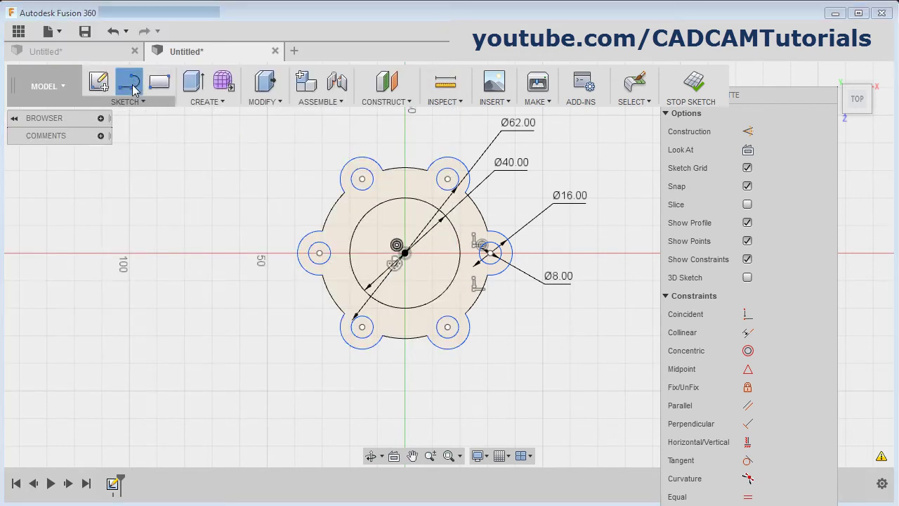
- Draw a horizontal construction line below the hub
click(749, 133)
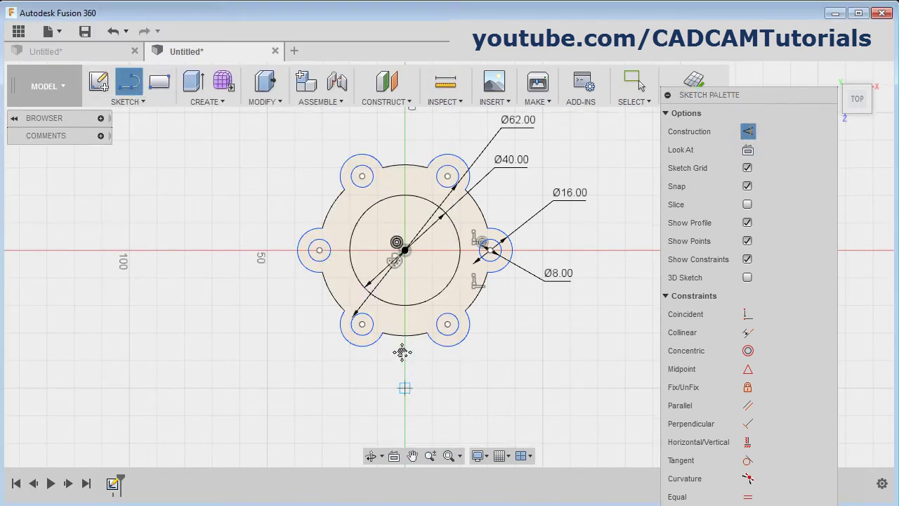
middle_drag(410, 386, 395, 319)
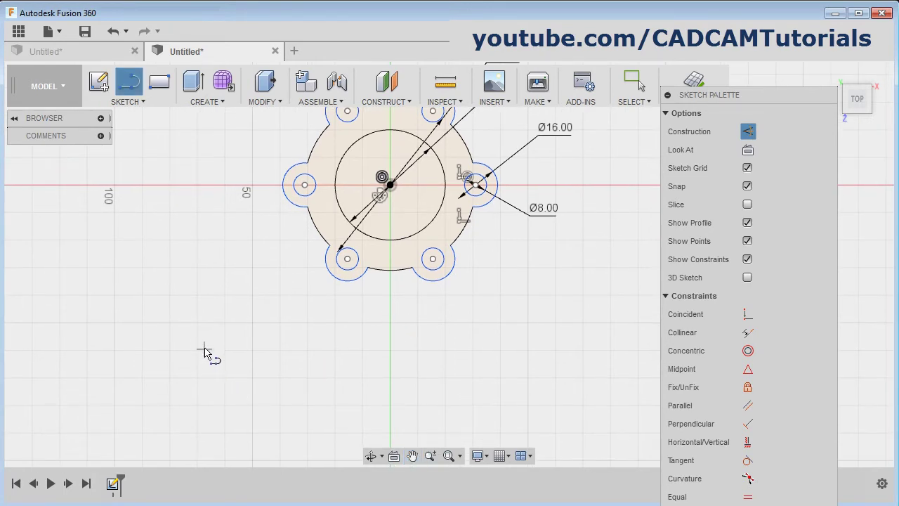
click(589, 347)
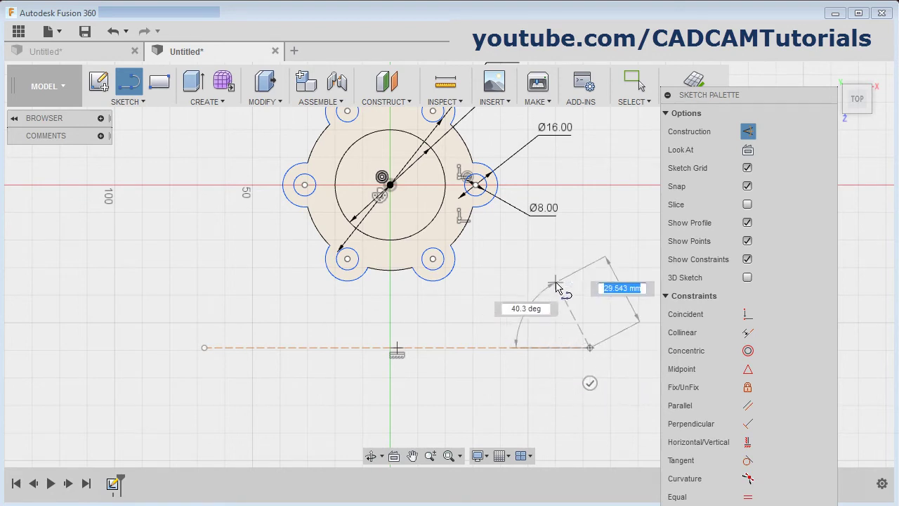
key(Escape)
scroll(517, 296, down, 2)
key(alt+Tab)
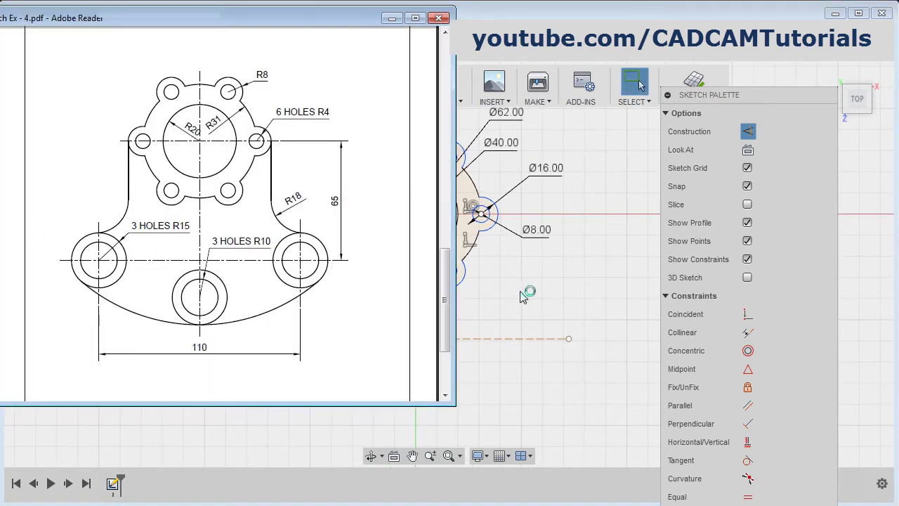
click(611, 303)
- Draw a vertical construction line right of the hub, crossing the horizontal one
click(128, 81)
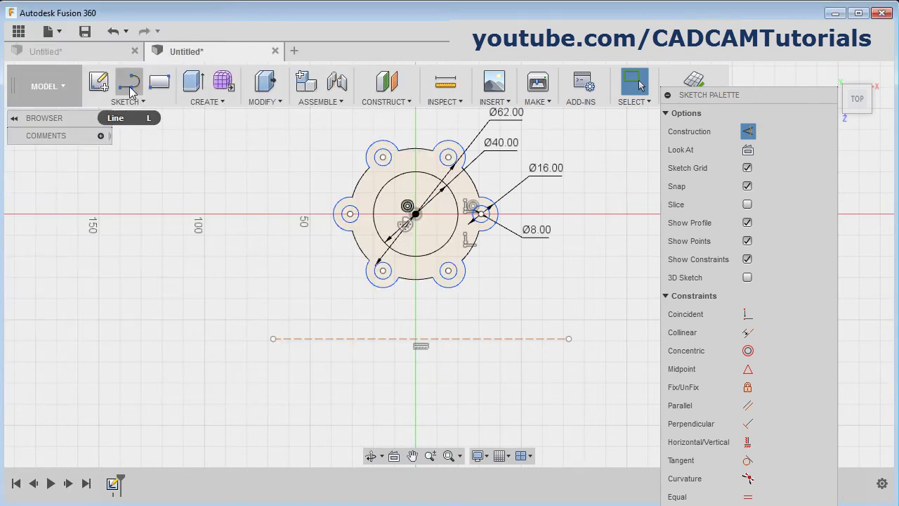
click(521, 192)
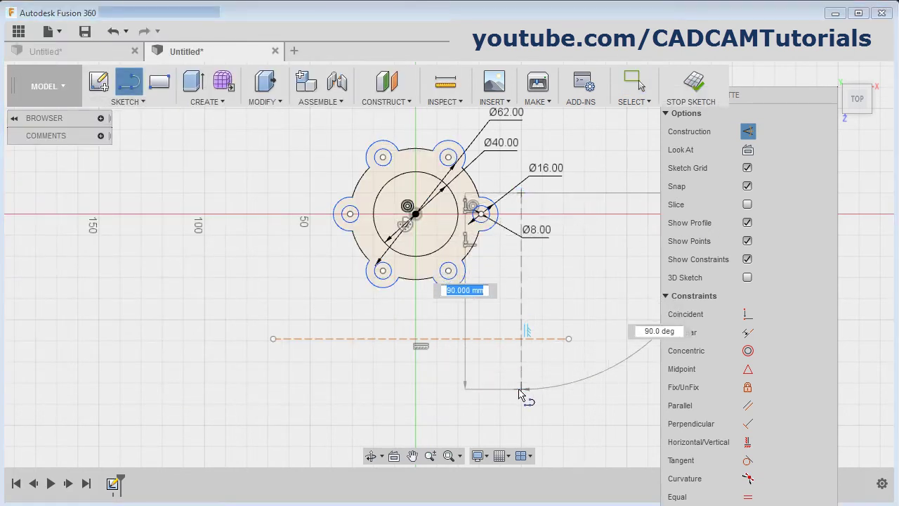
click(521, 389)
key(Escape)
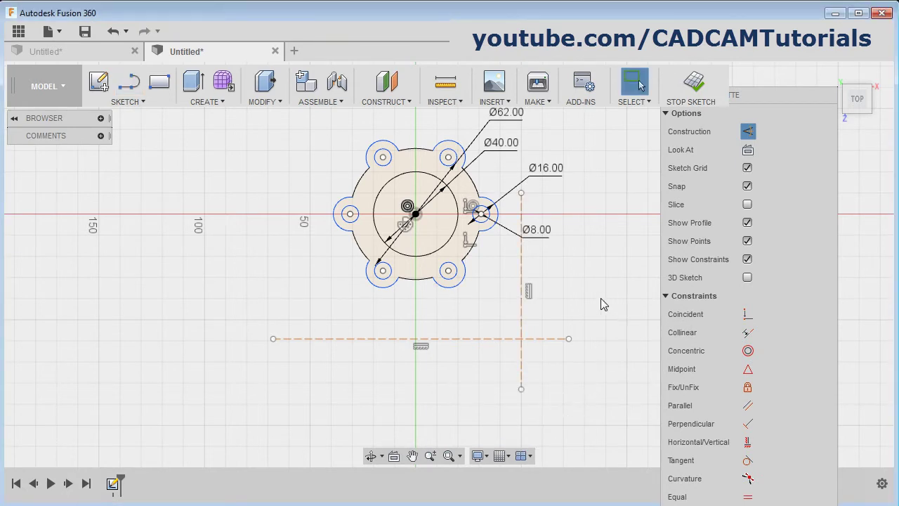
- Dimension the horizontal construction line 65 below the hub centre
key(d)
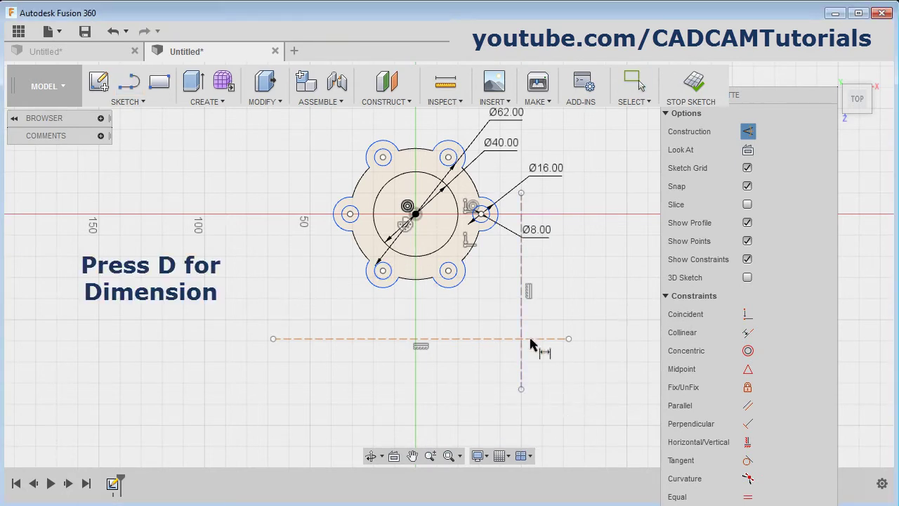
click(465, 342)
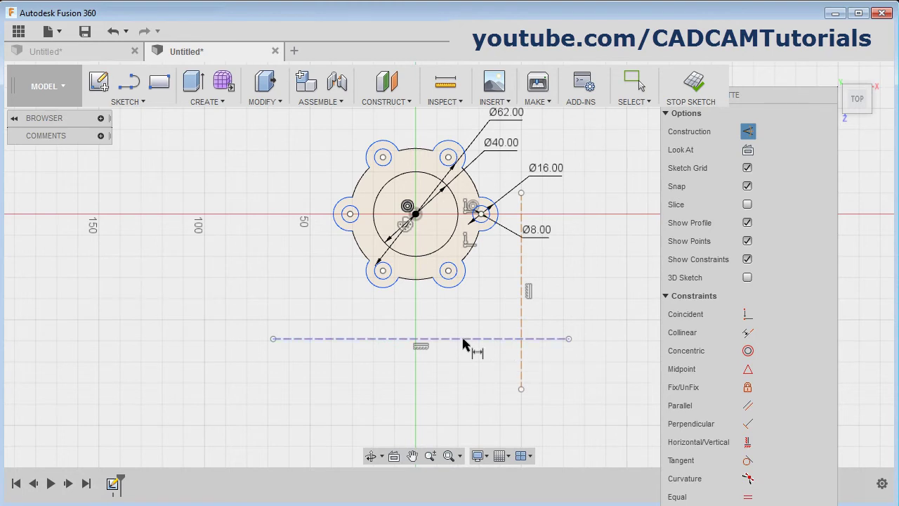
click(415, 213)
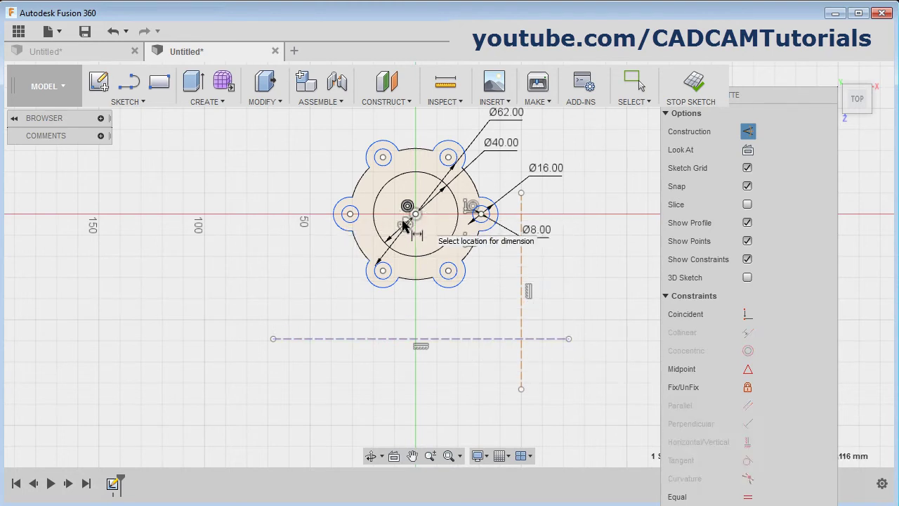
click(217, 284)
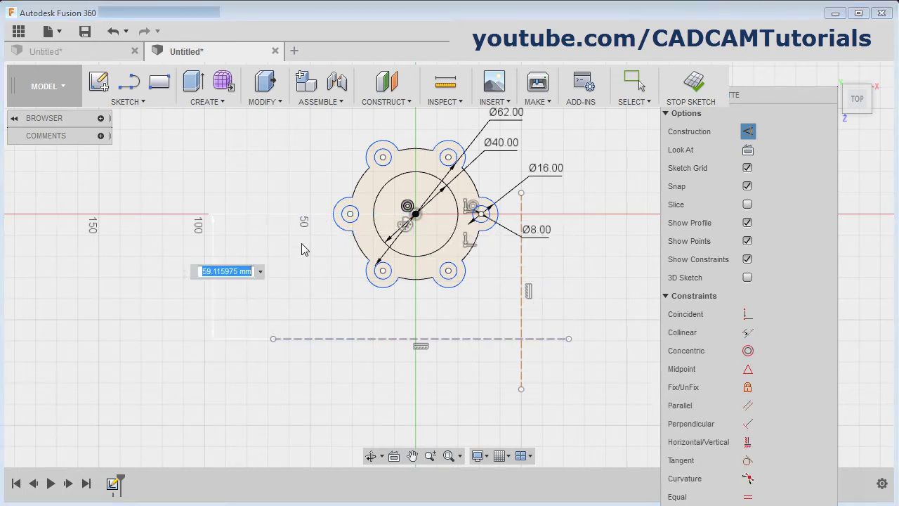
text(65)
key(Return)
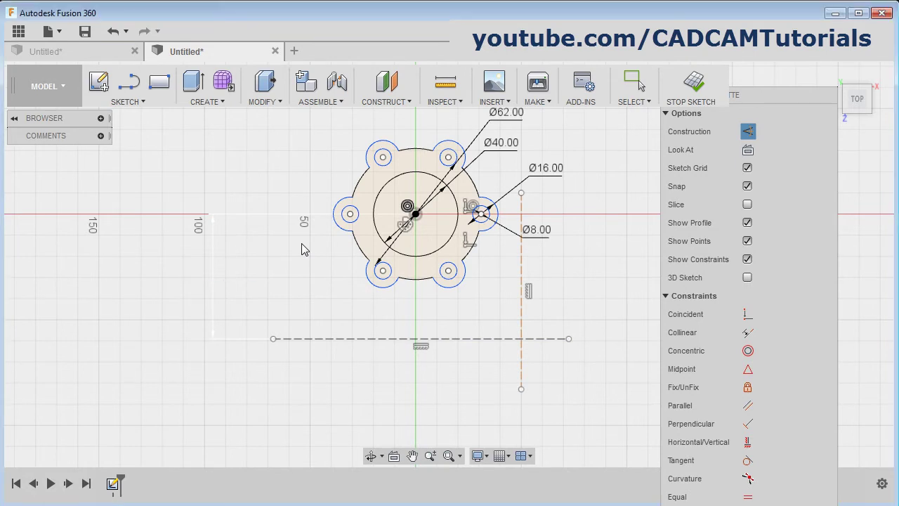
- Dimension the vertical construction line 55 to the right of the hub centre
click(415, 214)
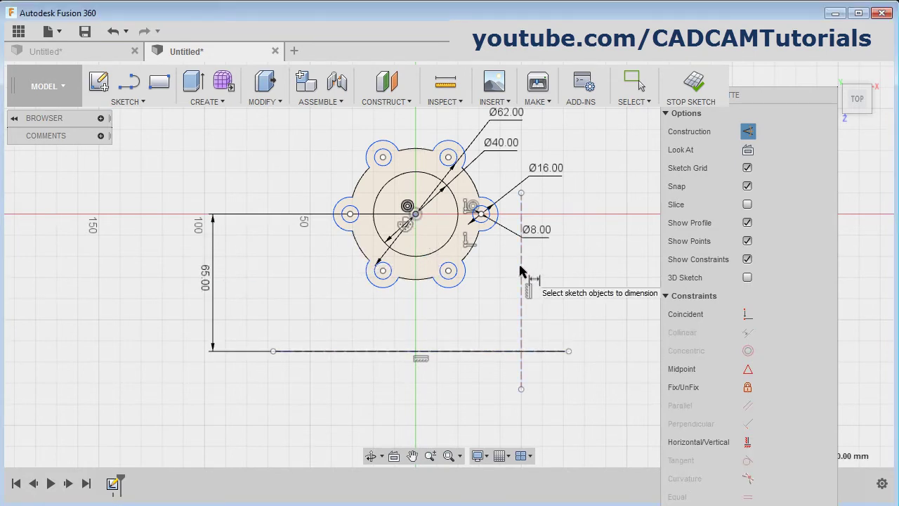
click(492, 274)
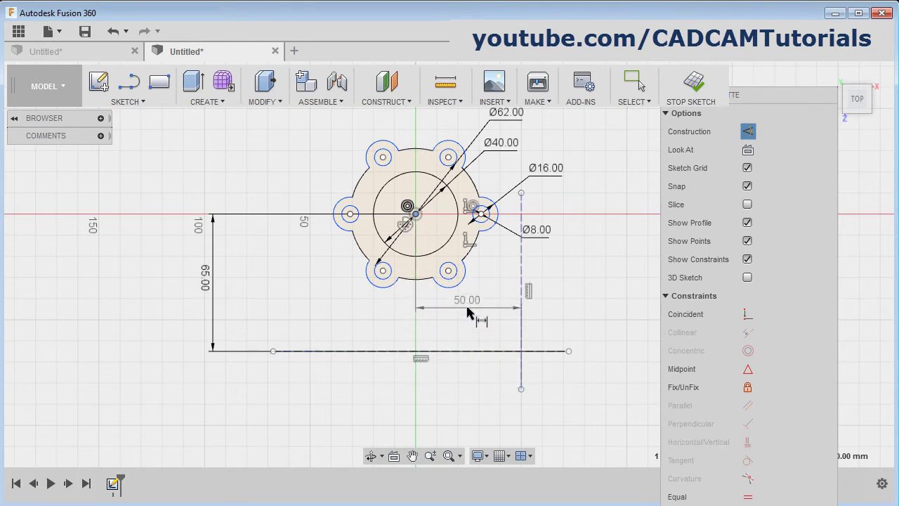
click(470, 320)
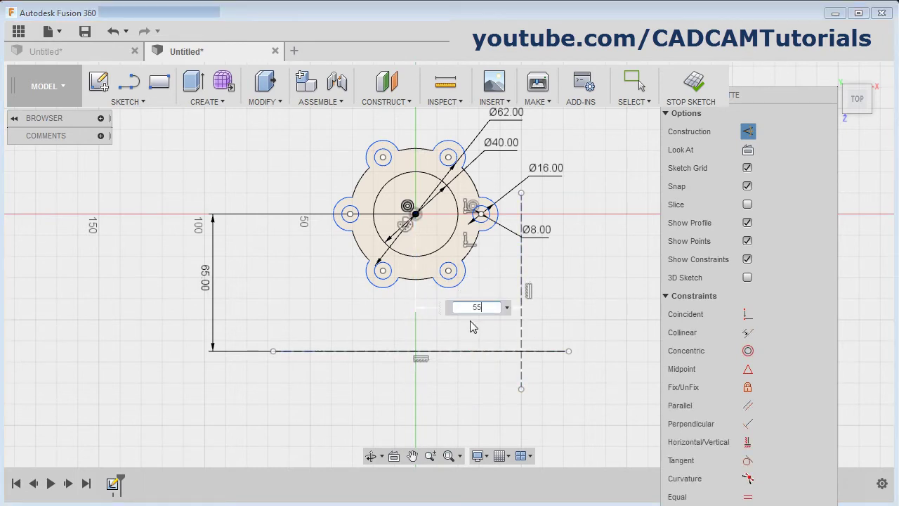
key(Return)
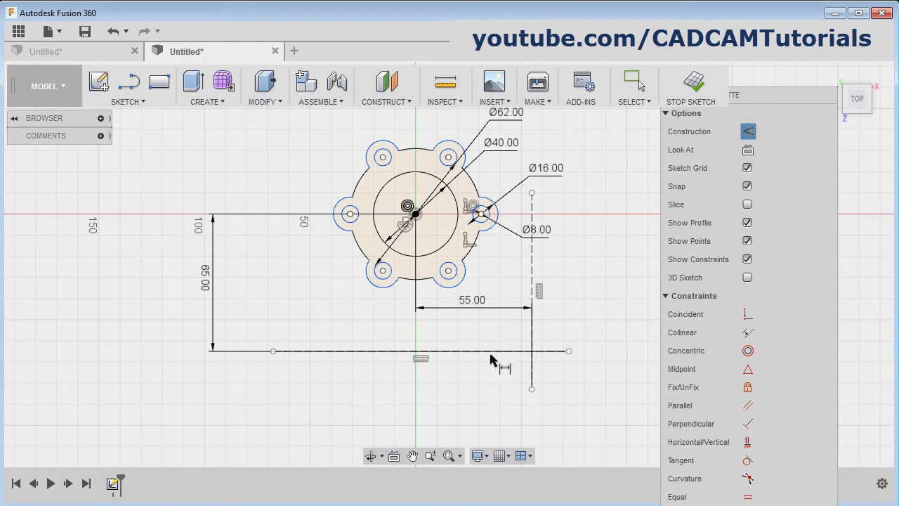
key(Escape)
key(alt+Tab)
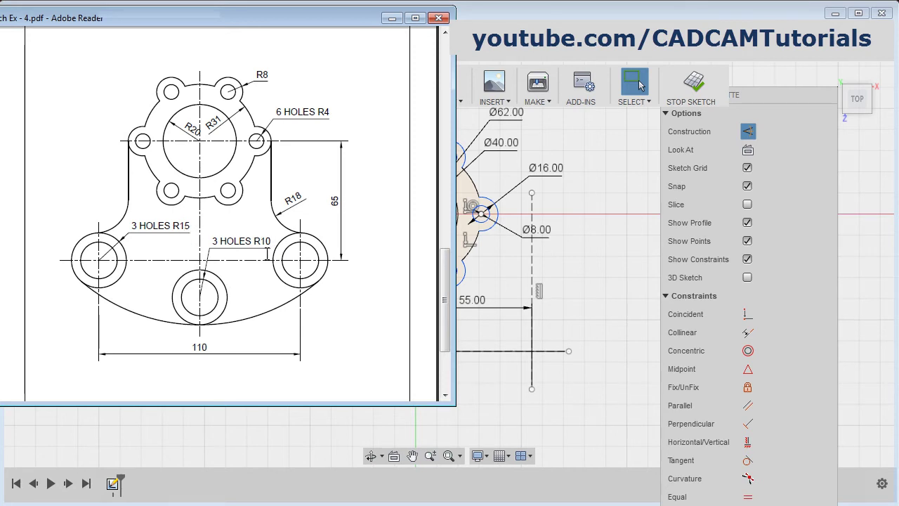
- Draw a regular Ø20 circle centred at the construction lines' intersection
key(alt+Tab)
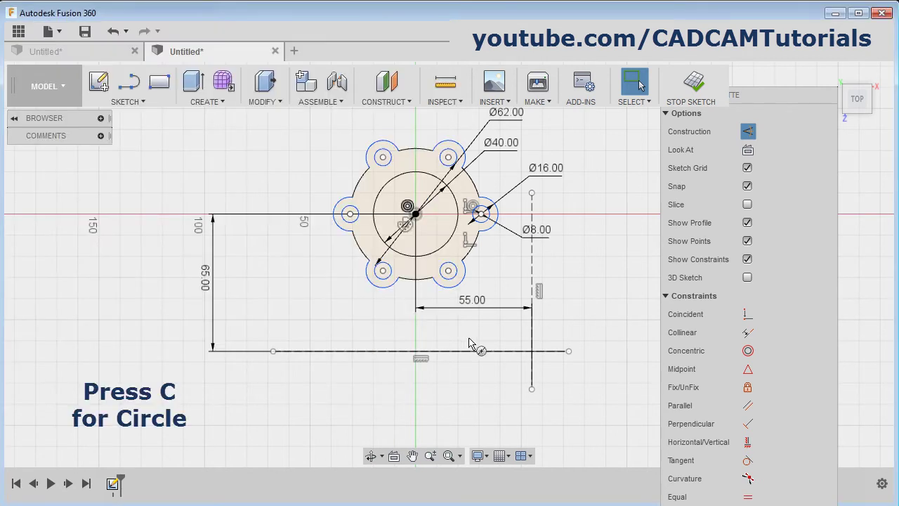
key(c)
click(532, 350)
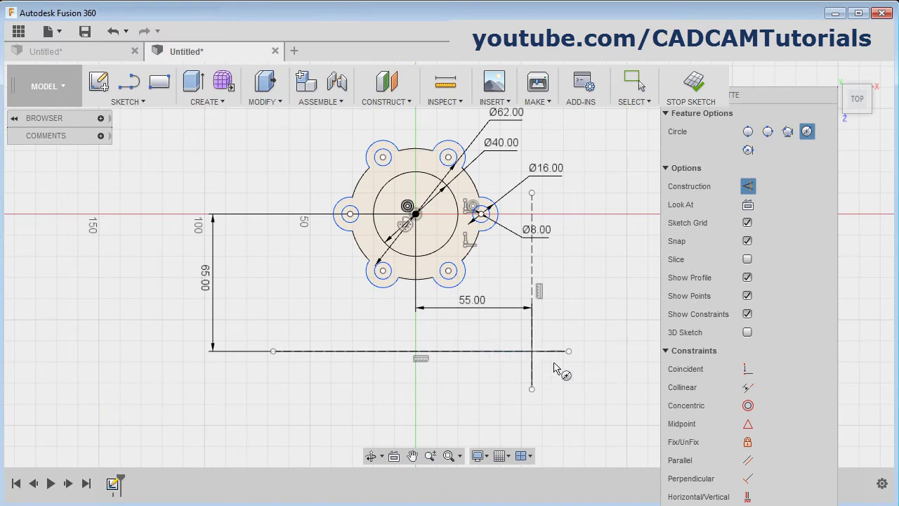
click(749, 186)
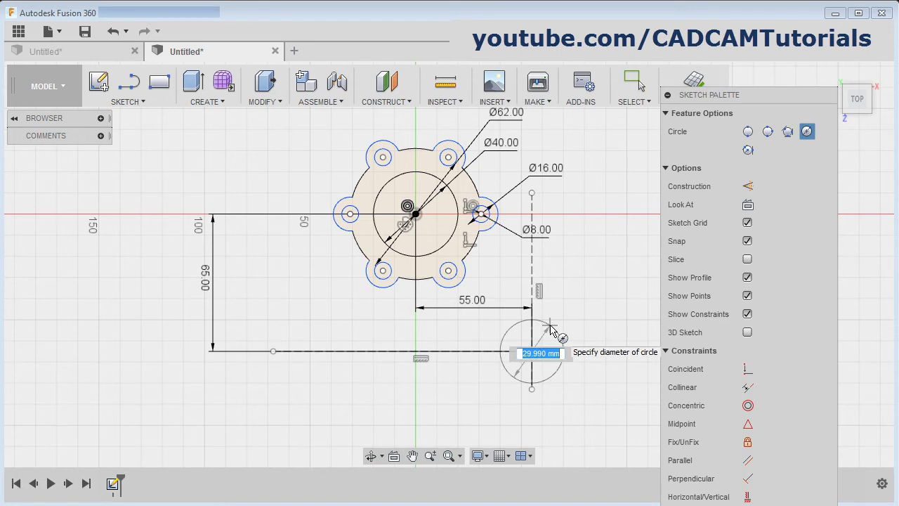
text(20)
key(Return)
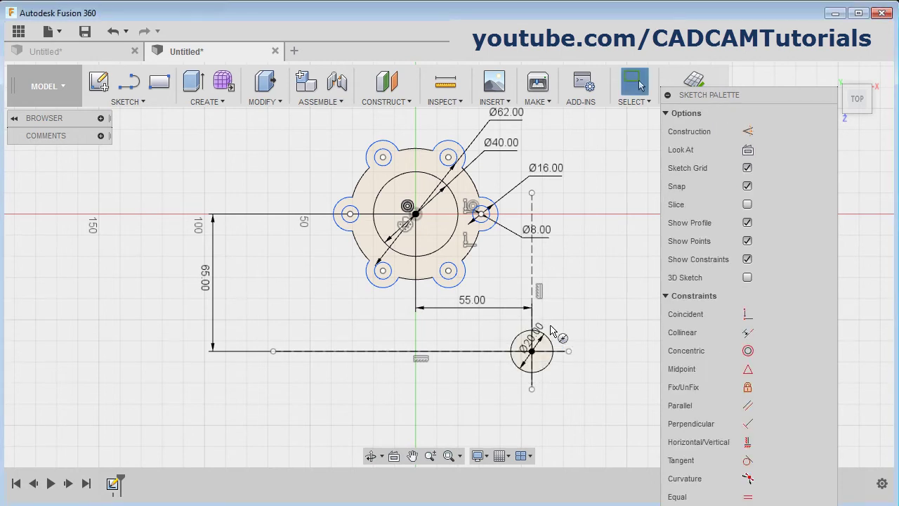
- Add a concentric Ø30 circle around the Ø20 circle
key(c)
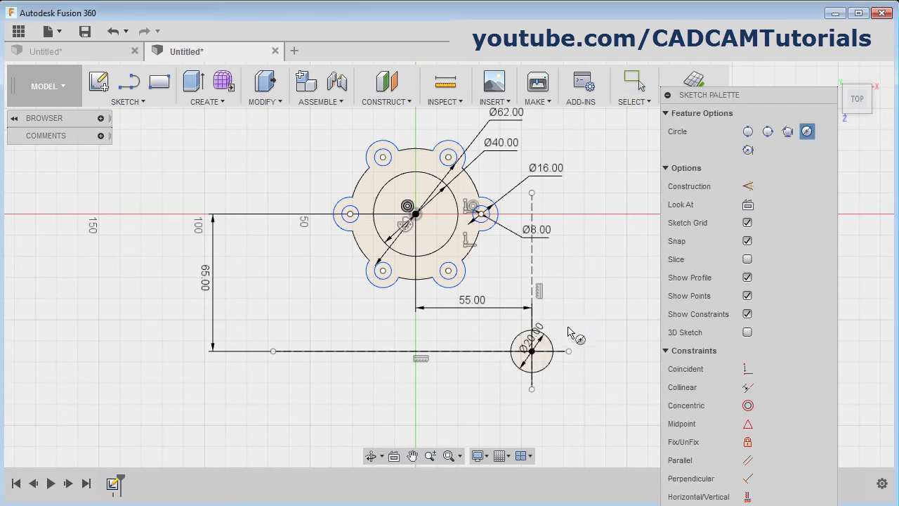
click(532, 351)
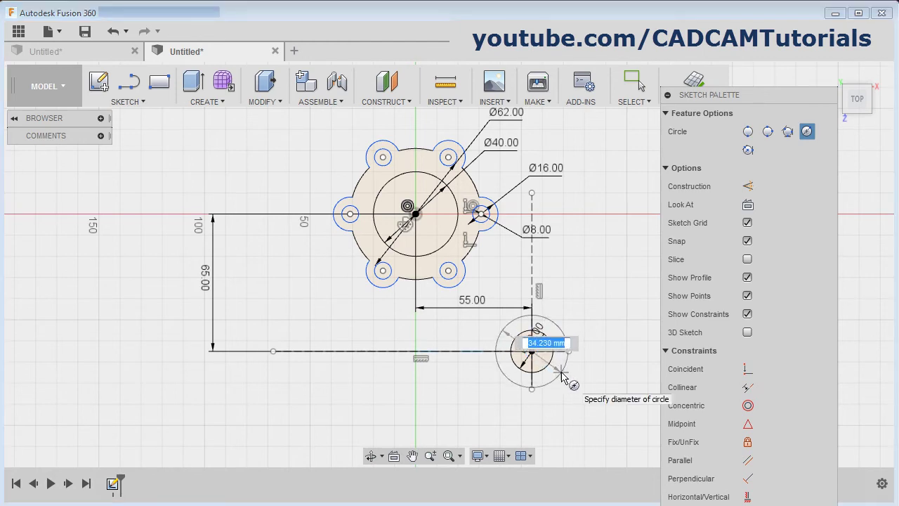
text(30)
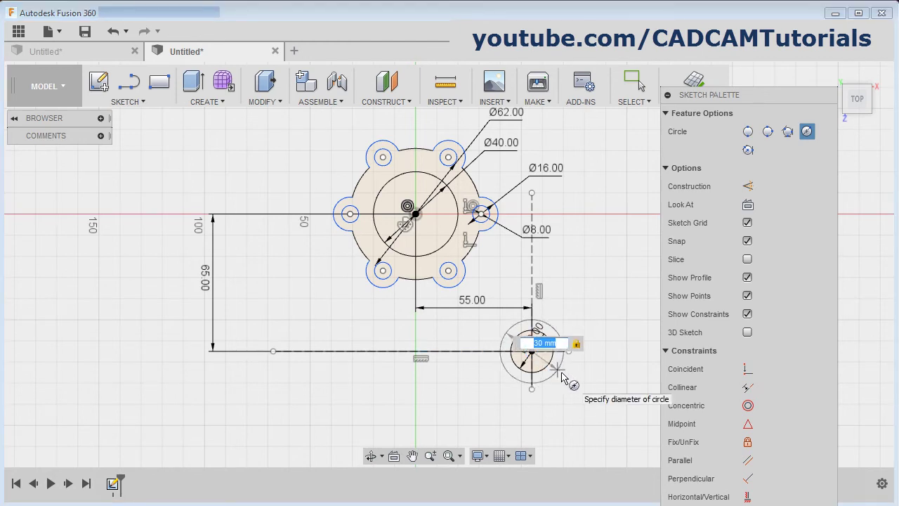
key(Return)
key(alt+Tab)
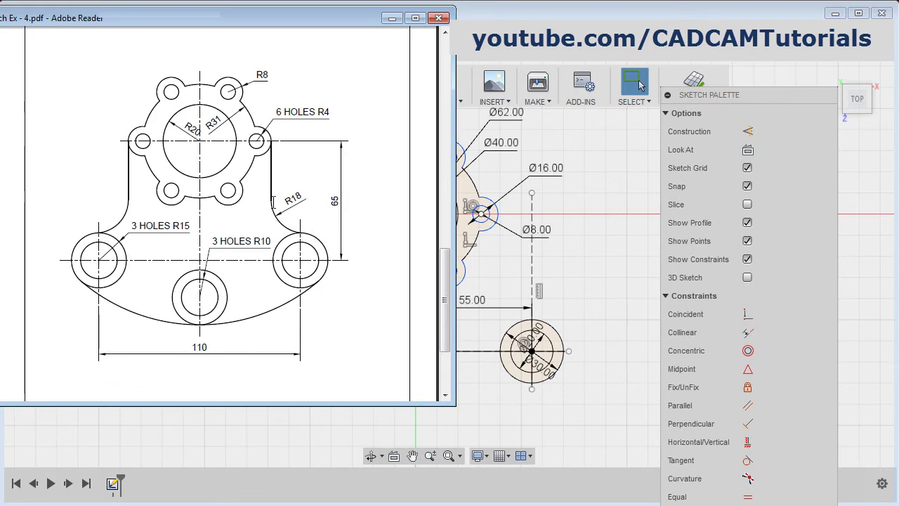
key(alt+Tab)
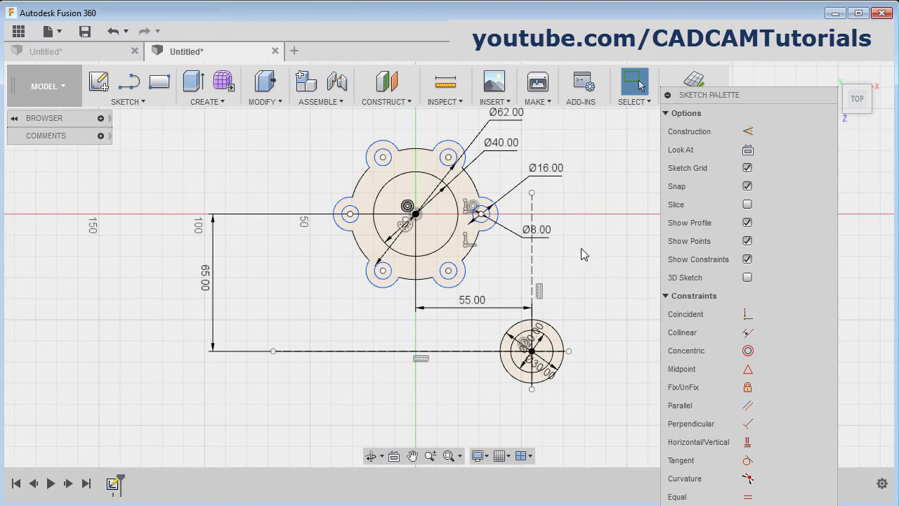
- Draw a vertical arm line straight down from the right bolt lobe
click(129, 82)
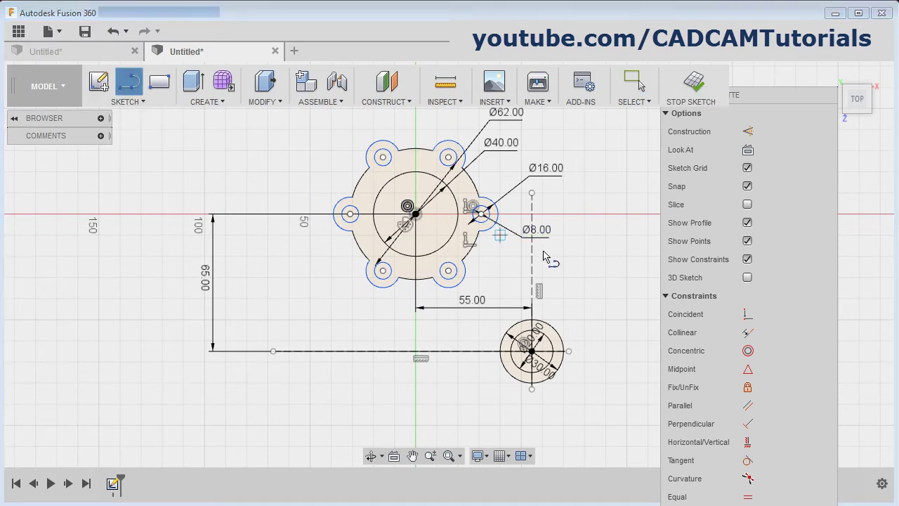
click(498, 213)
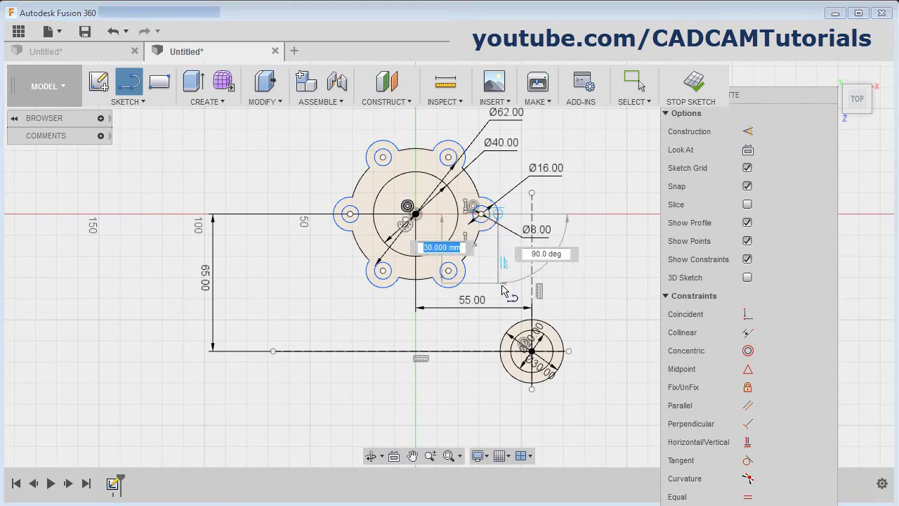
click(498, 320)
scroll(568, 315, up, 3)
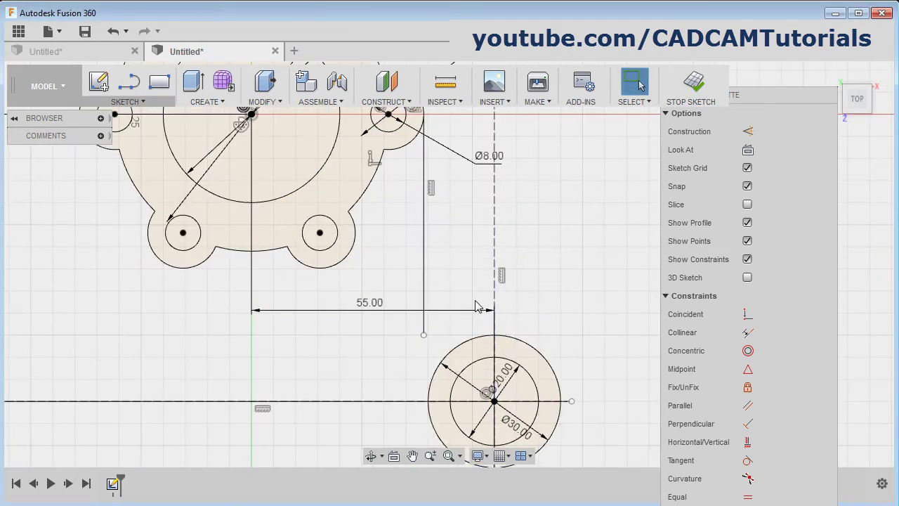
- Add a Ø36 circle beside the vertical line, then select the line and circle together
key(c)
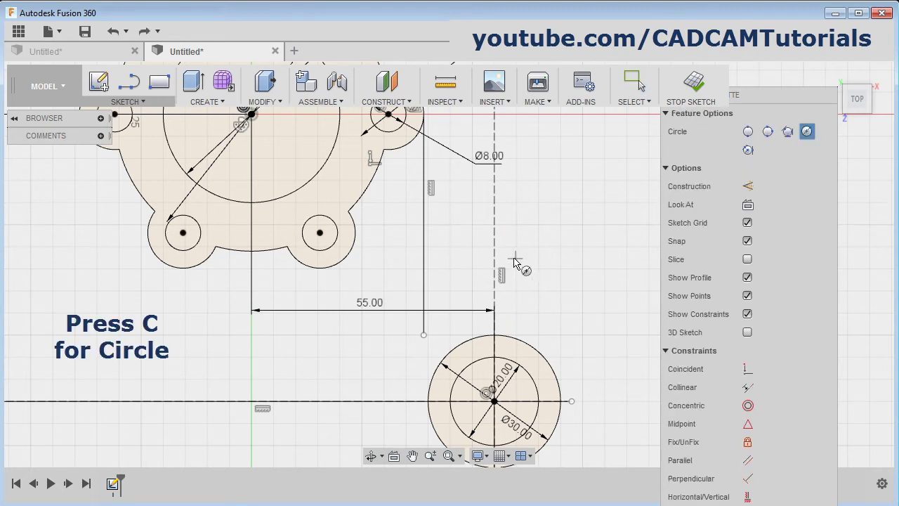
click(514, 257)
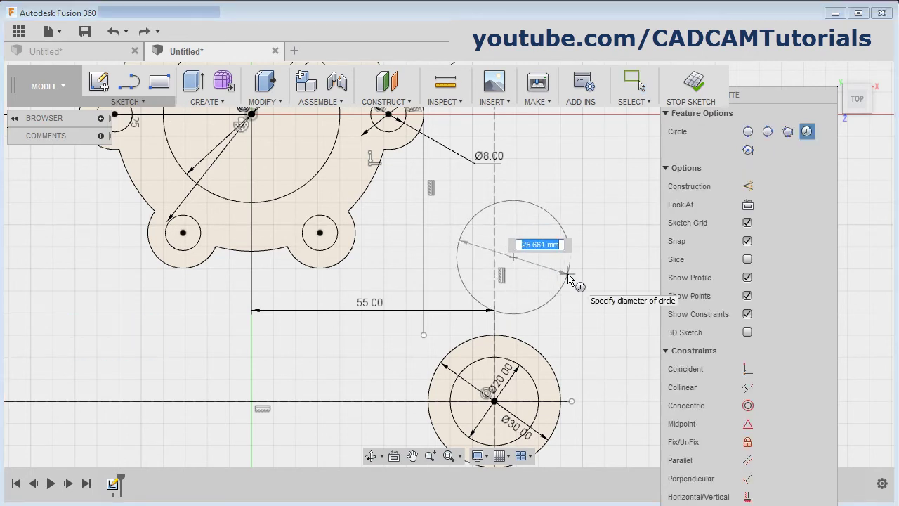
text(36)
key(Return)
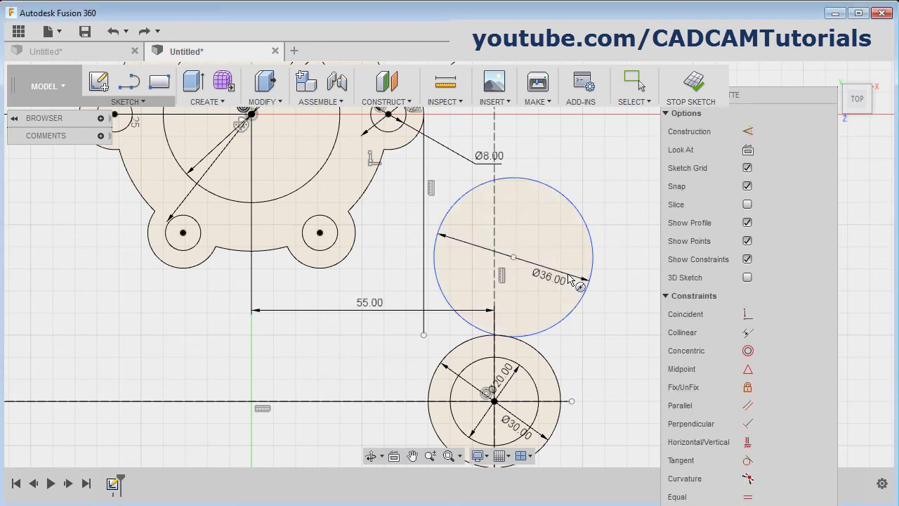
key(Escape)
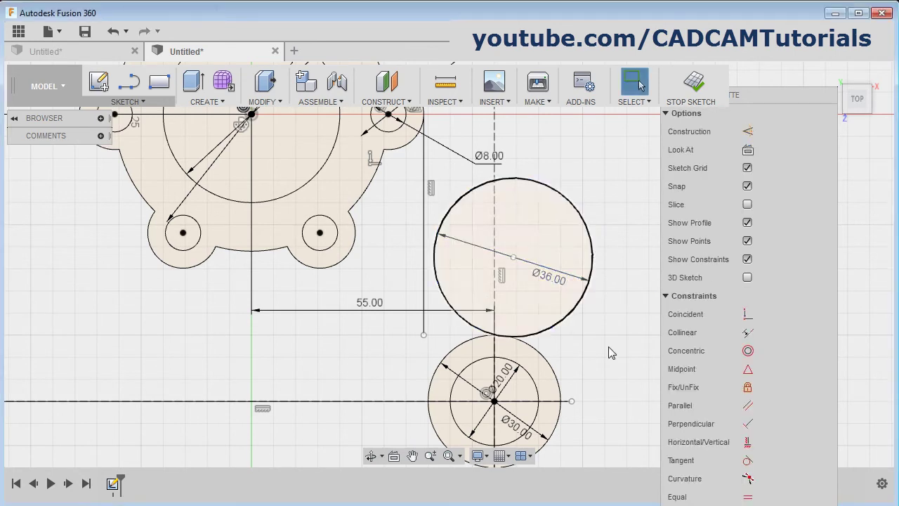
click(424, 257)
click(437, 260)
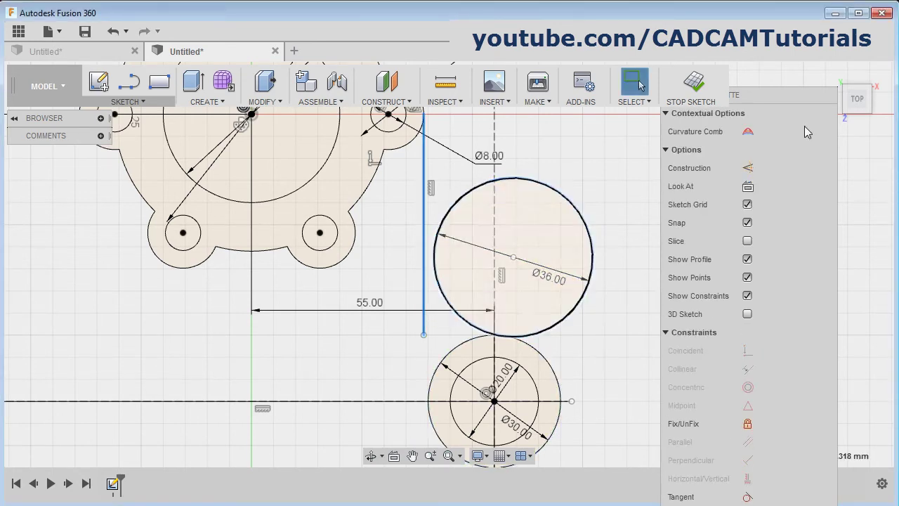
- Apply Tangent constraints between the Ø36 circle and both the arm line and the Ø30 circle
scroll(782, 116, down, 7)
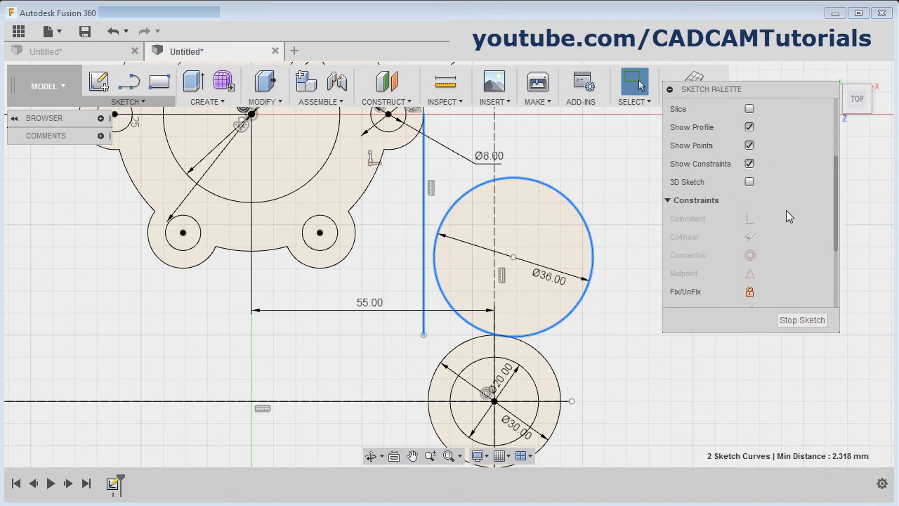
click(750, 244)
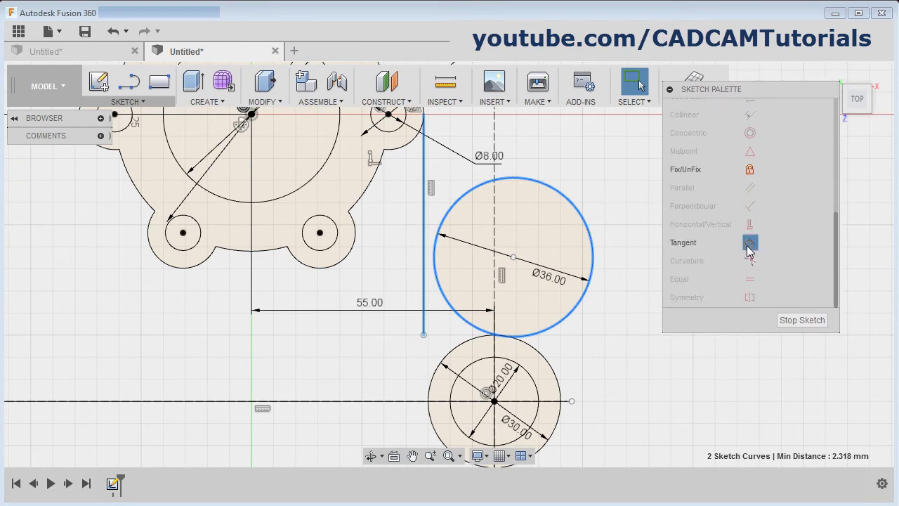
click(536, 331)
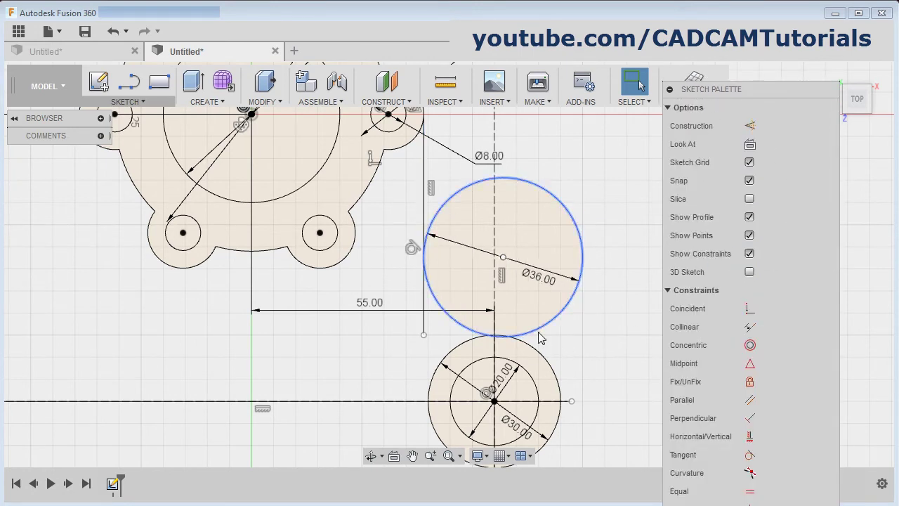
click(524, 347)
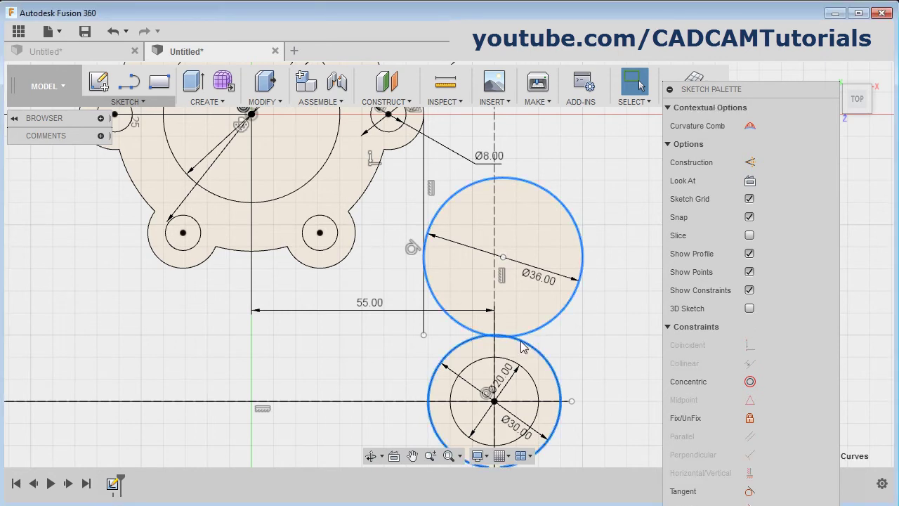
scroll(794, 205, down, 5)
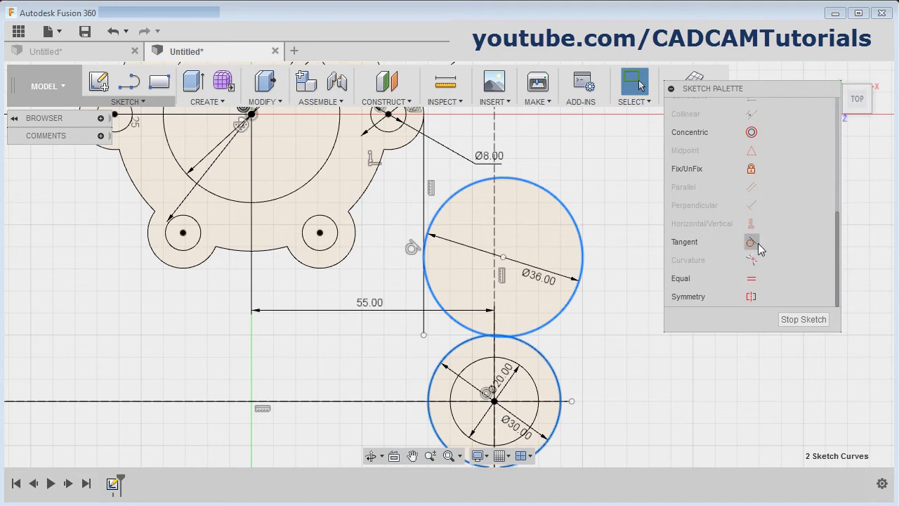
click(752, 242)
scroll(562, 347, down, 2)
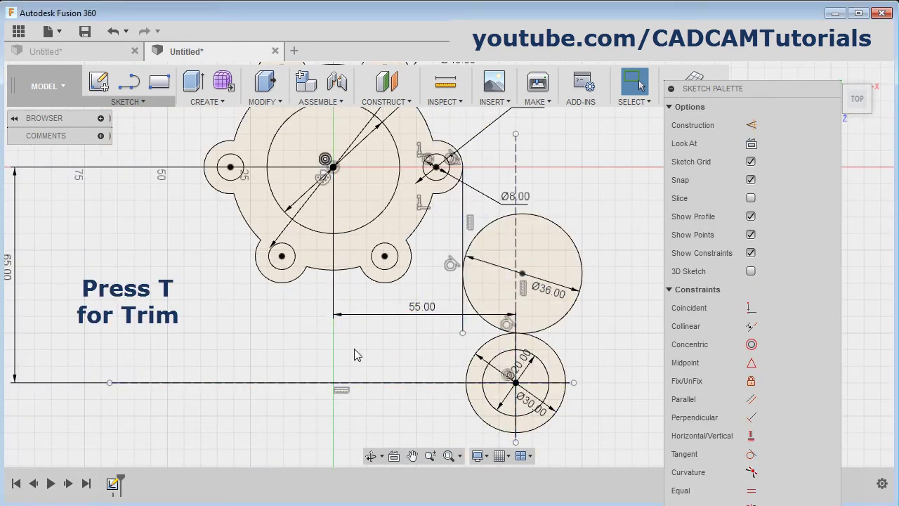
- Trim the Ø36 circle down to the blending arc between arm line and boss
key(t)
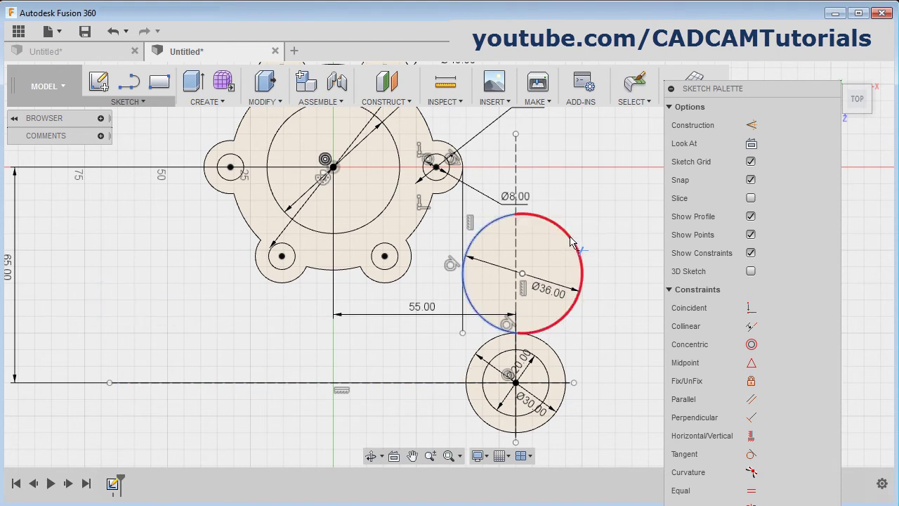
click(577, 240)
click(481, 237)
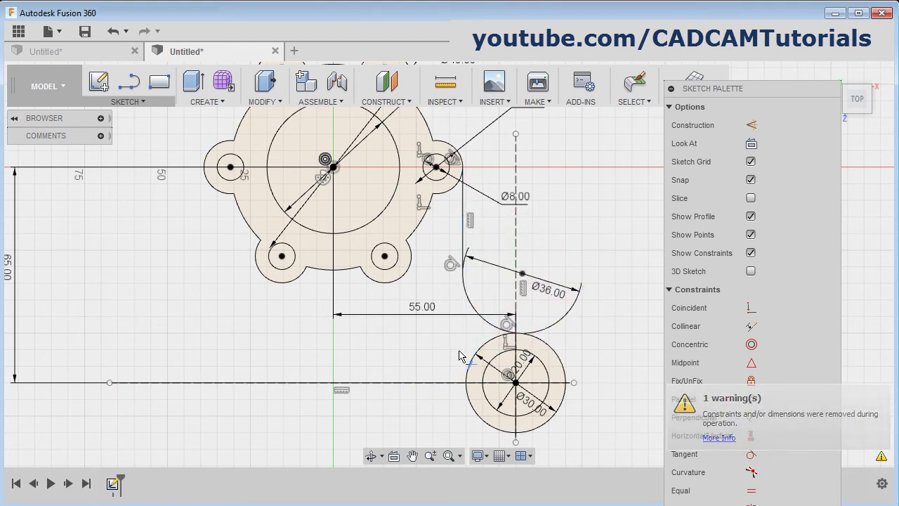
scroll(462, 355, down, 2)
key(Escape)
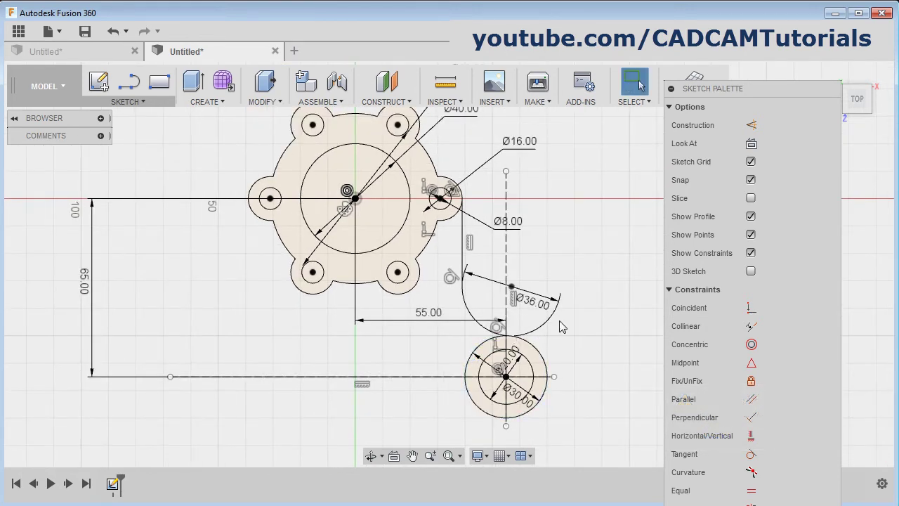
scroll(601, 315, down, 1)
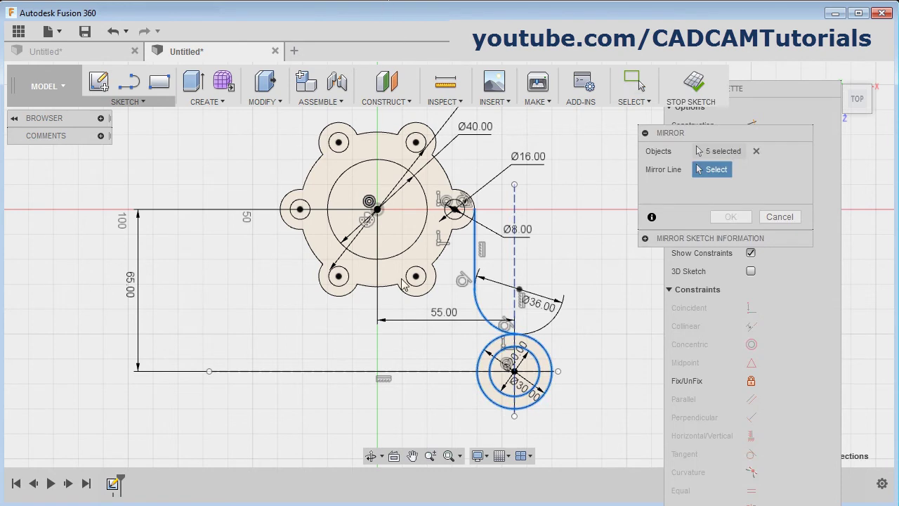
key(Escape)
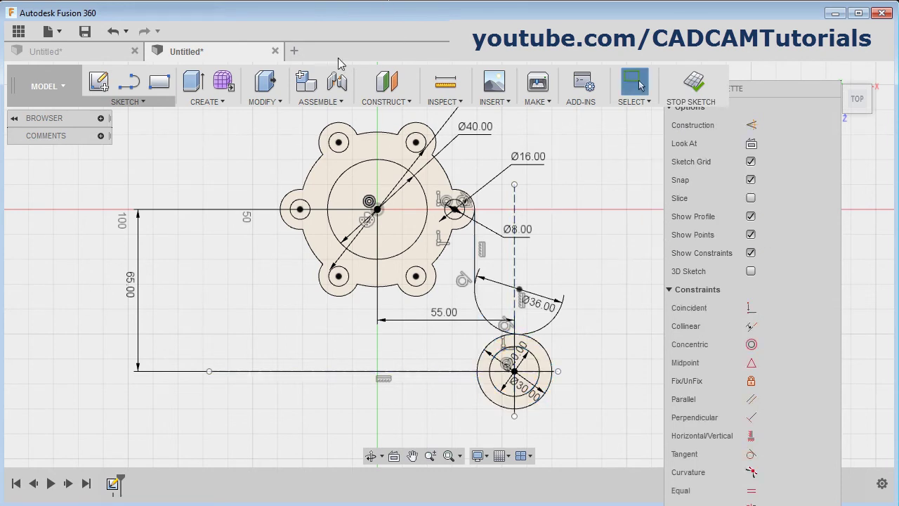
- Draw a vertical construction centreline through the hub centre
click(133, 83)
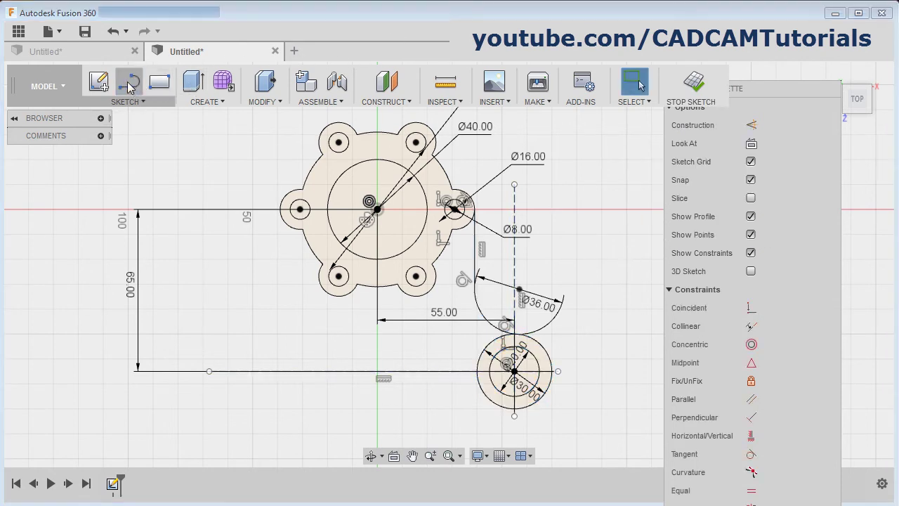
click(751, 125)
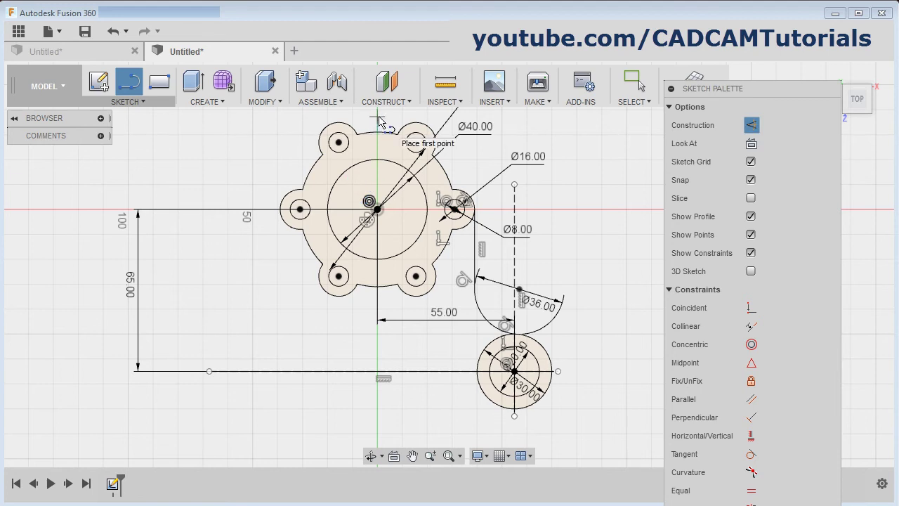
click(378, 118)
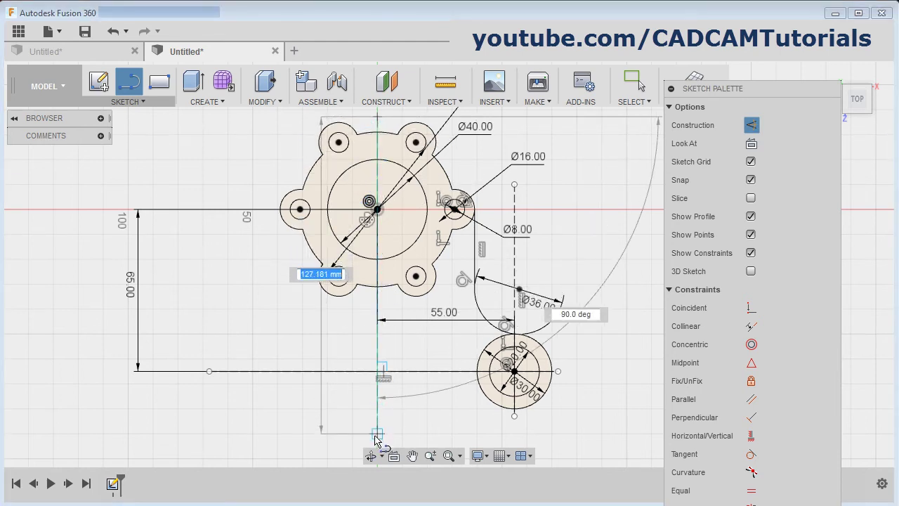
click(377, 433)
key(Escape)
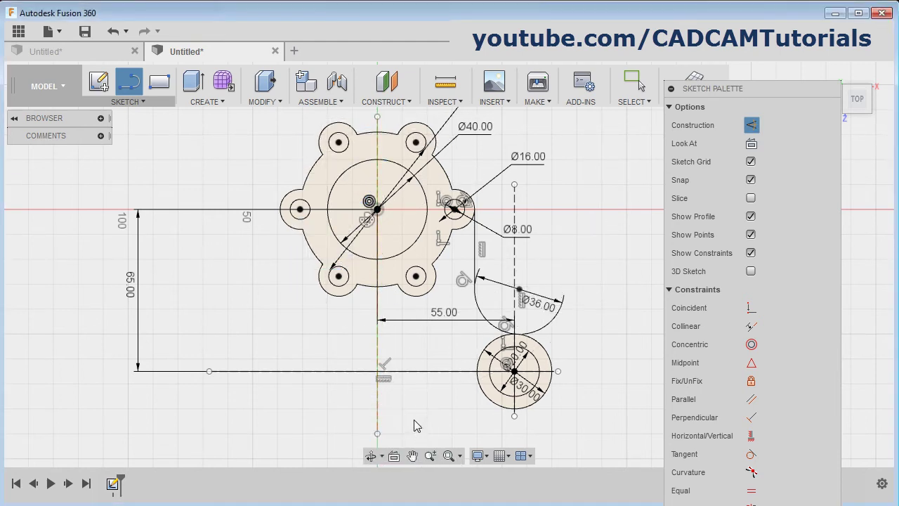
key(Escape)
- Mirror the arm line, Ø36 arc and lower boss circles across the centreline
click(134, 103)
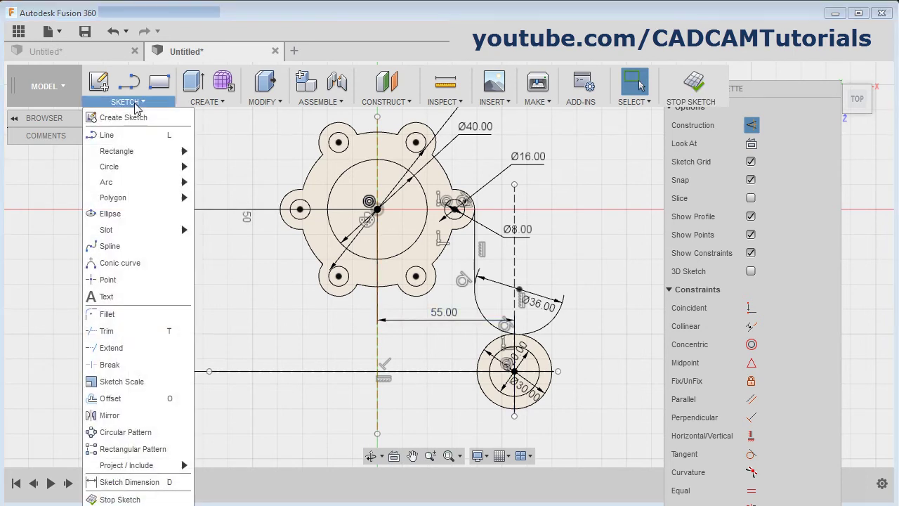
click(112, 415)
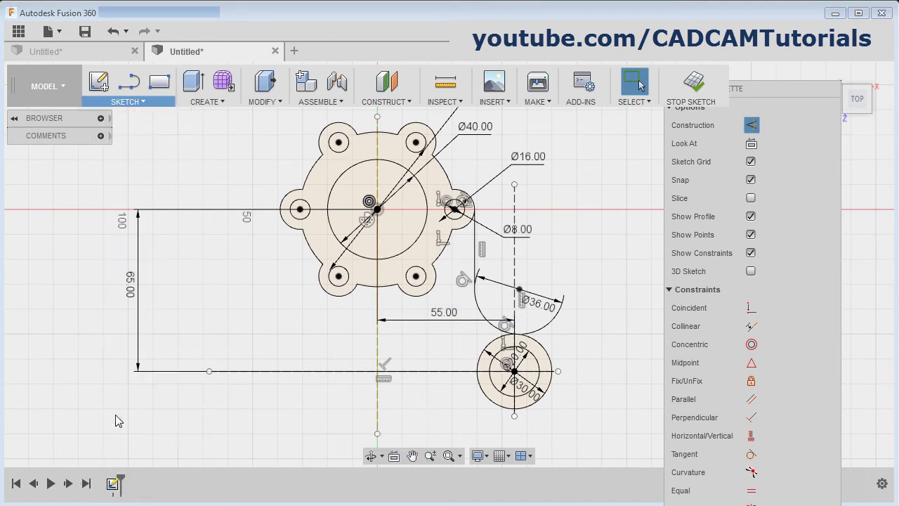
click(478, 251)
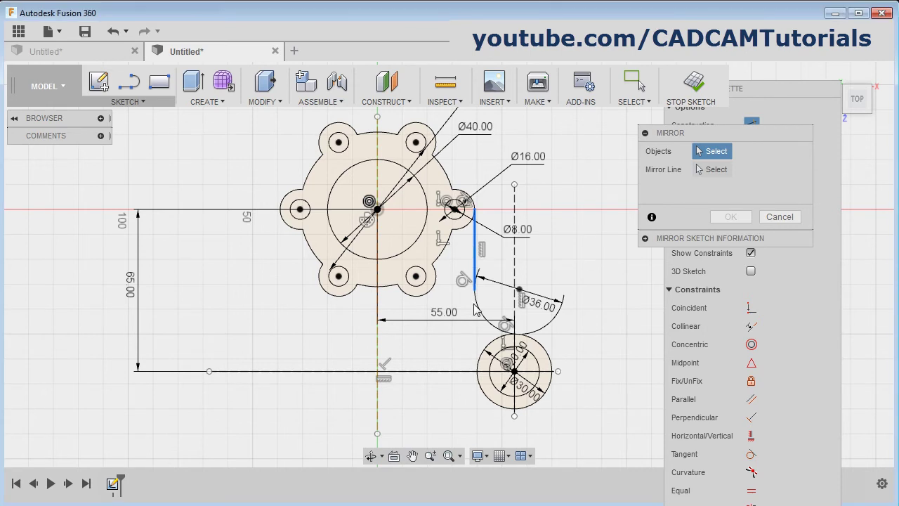
click(477, 310)
click(547, 353)
click(536, 359)
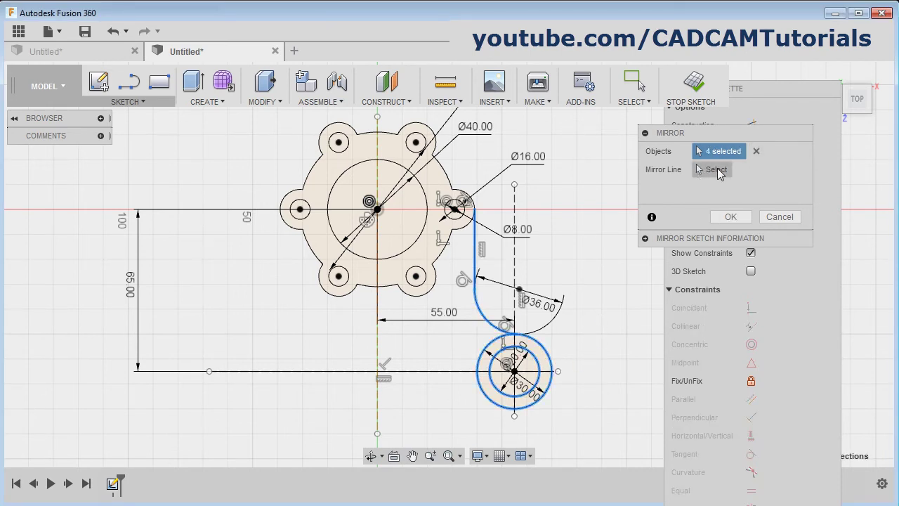
click(718, 168)
click(377, 341)
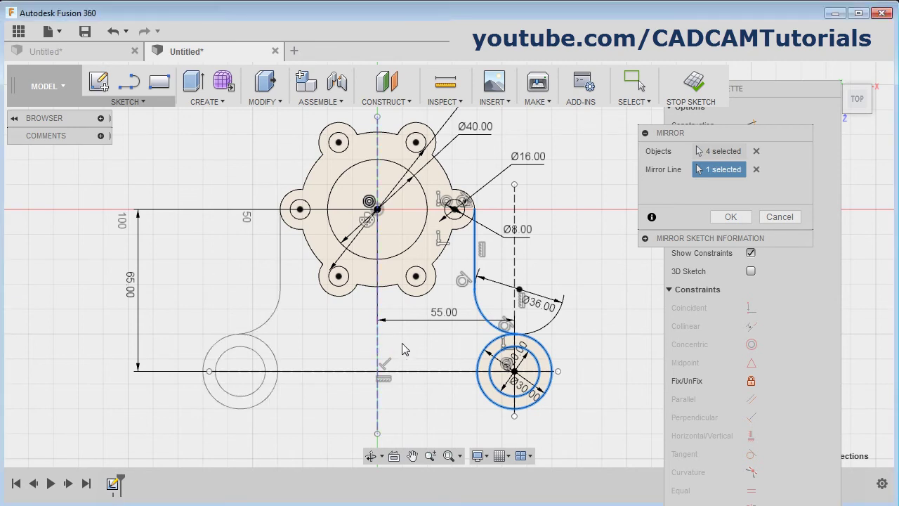
click(734, 217)
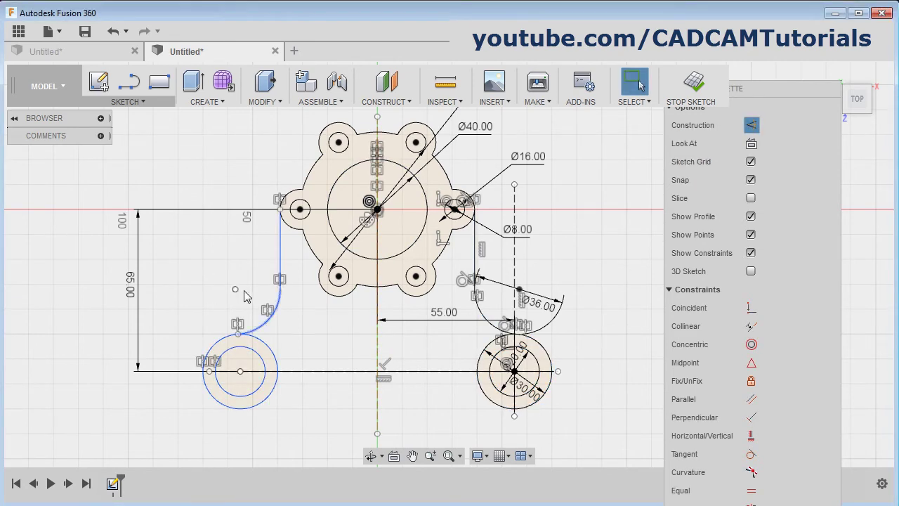
scroll(235, 273, down, 2)
key(alt+Tab)
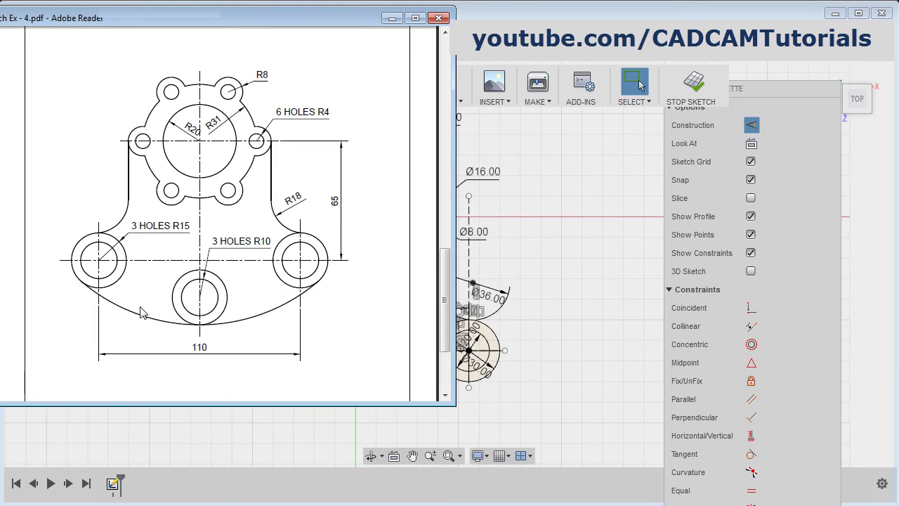
click(535, 278)
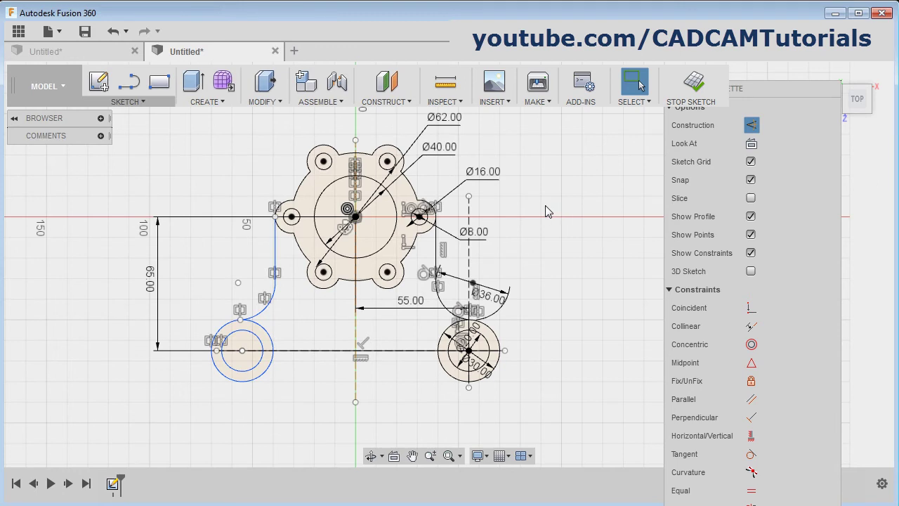
- Draw a regular Ø200 circle and drag its centre down onto the vertical axis
key(c)
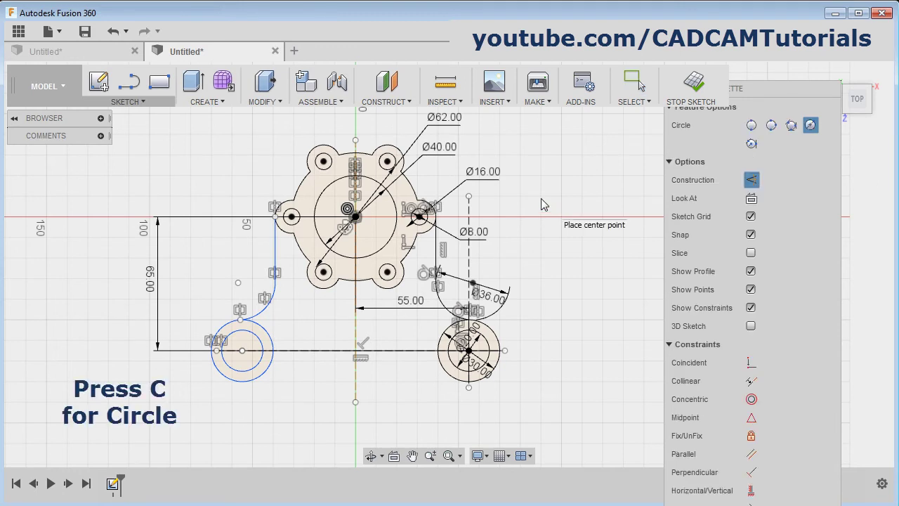
click(355, 129)
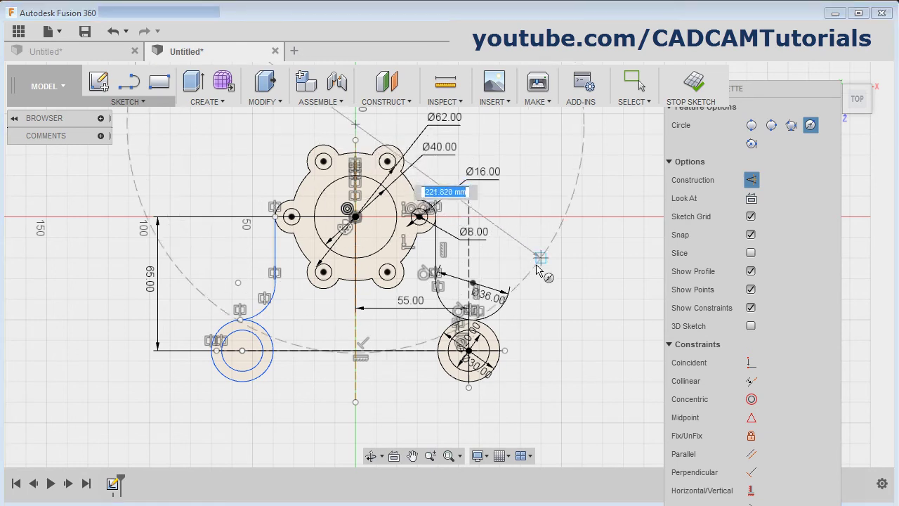
click(754, 181)
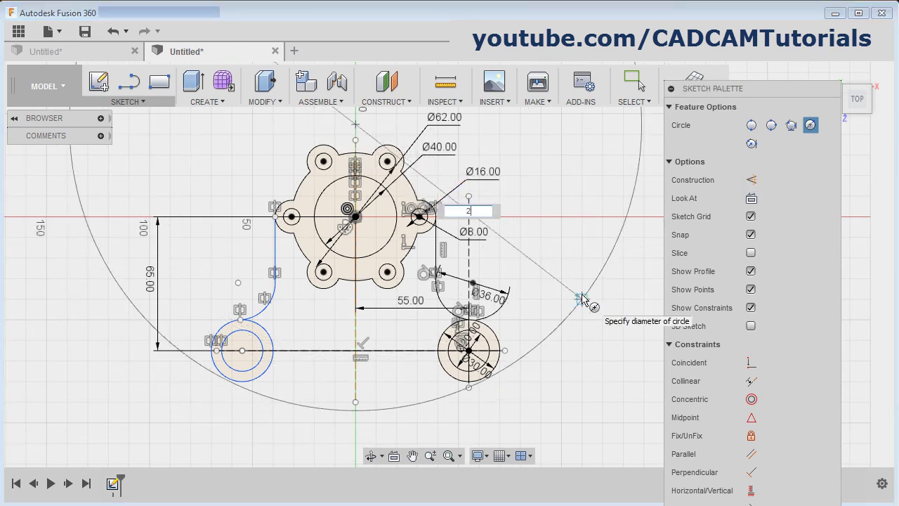
text(200)
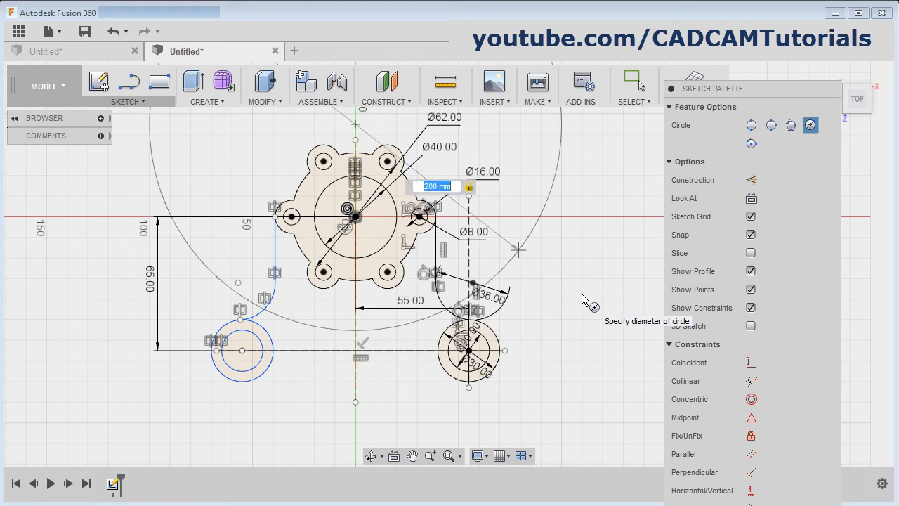
key(Return)
key(Escape)
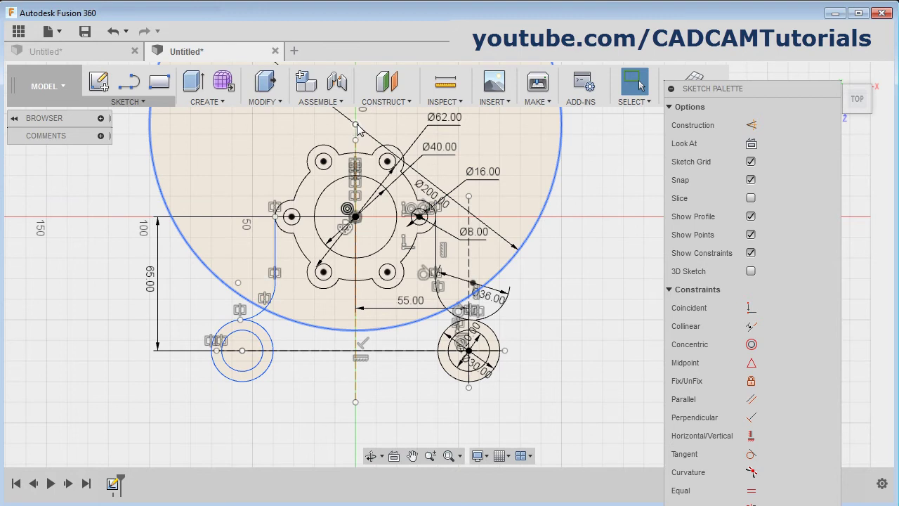
drag(356, 128, 360, 240)
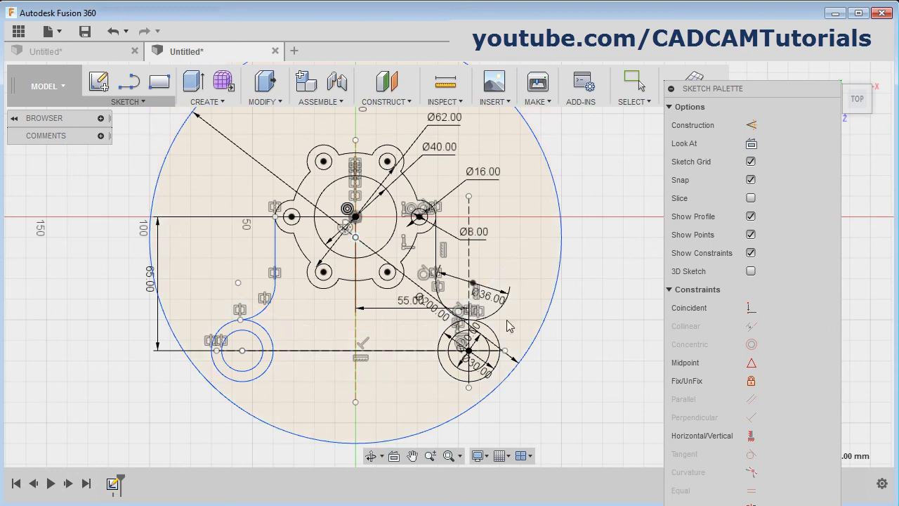
- Trim the upper arc off the Ø200 circle, keeping its lower arc as the bottom edge
click(480, 383)
shift+click(494, 391)
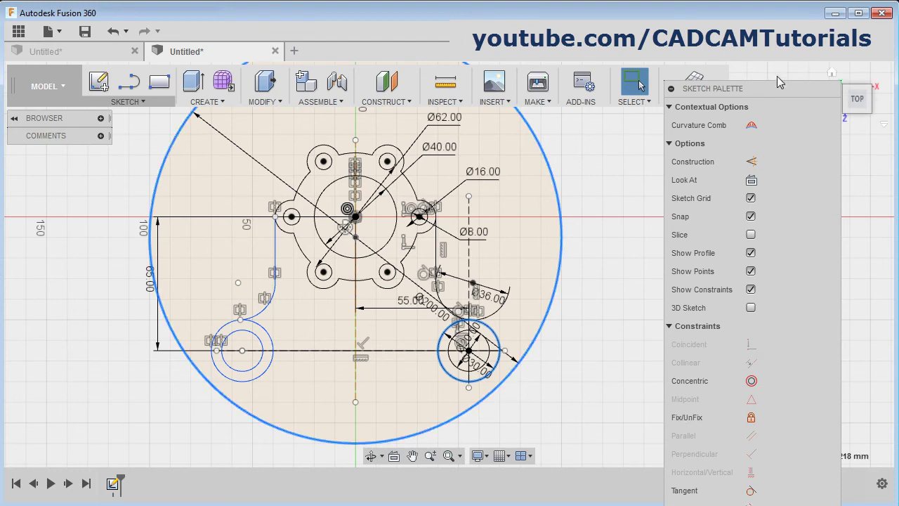
drag(777, 79, 768, 78)
scroll(769, 218, down, 5)
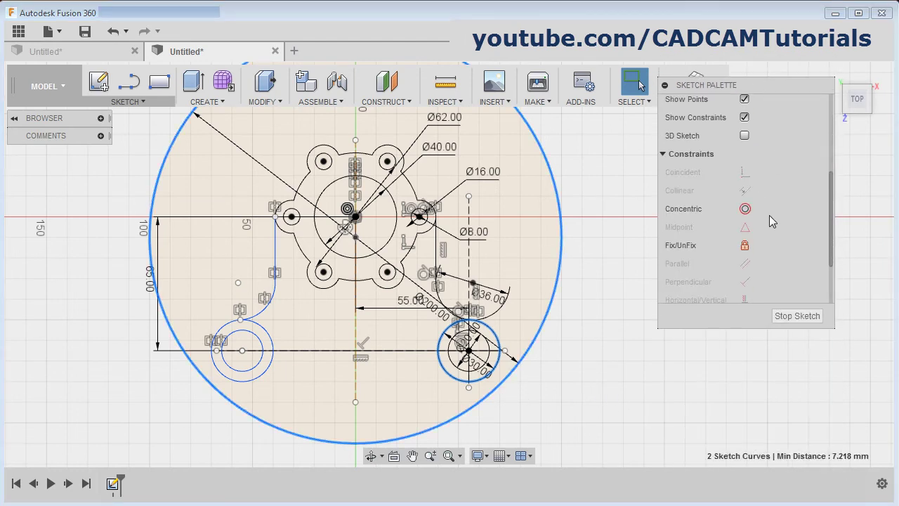
key(Escape)
scroll(581, 352, down, 3)
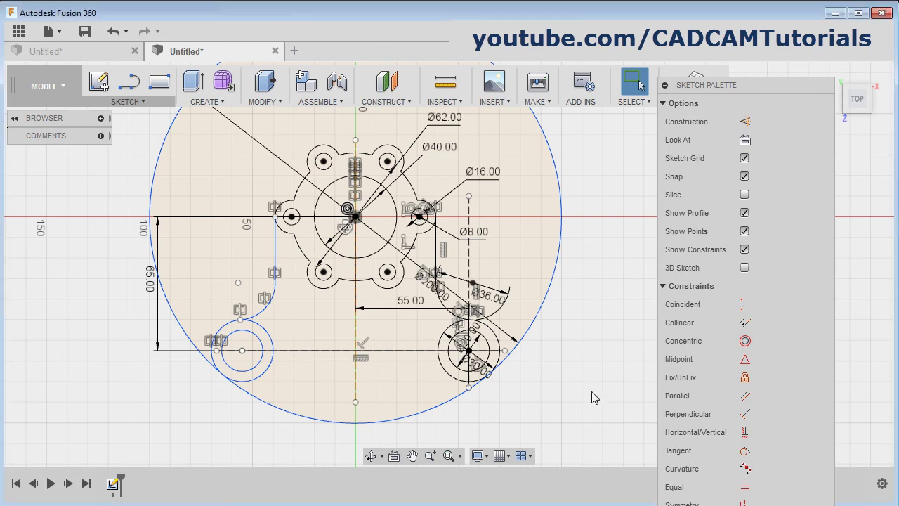
middle_drag(618, 189, 546, 201)
key(t)
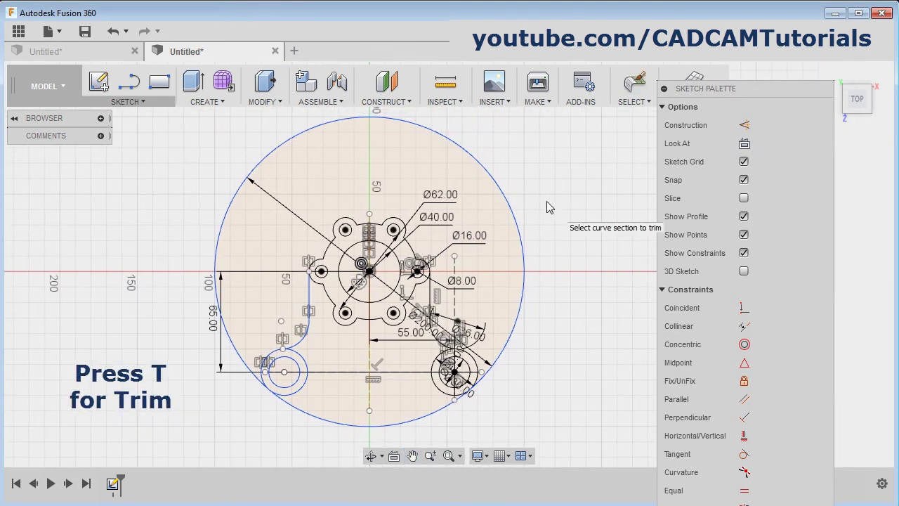
click(462, 154)
scroll(351, 430, up, 3)
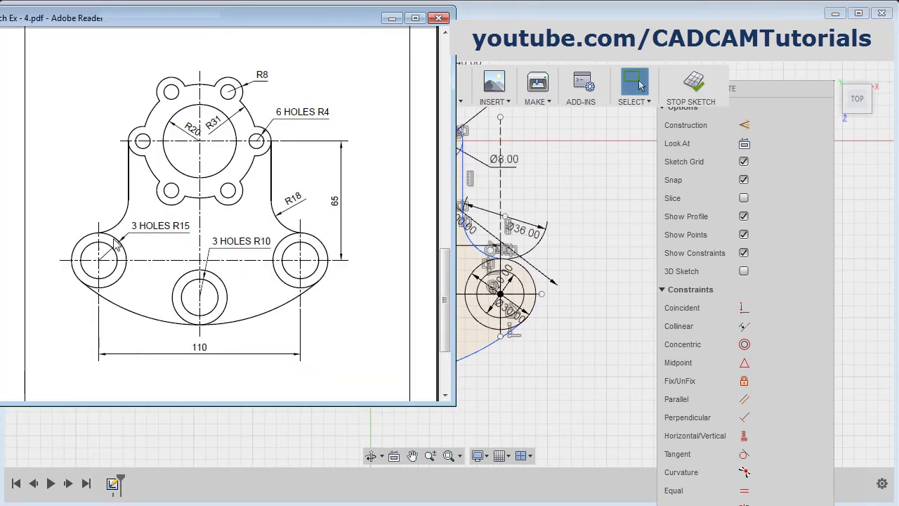
- Copy the left boss's inner and outer circles and paste a duplicate pair
click(536, 367)
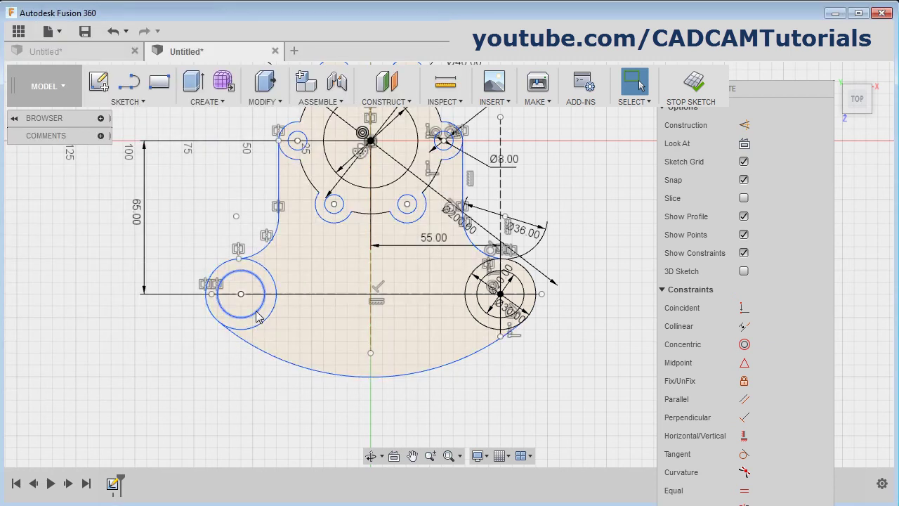
click(259, 311)
double_click(274, 323)
click(269, 318)
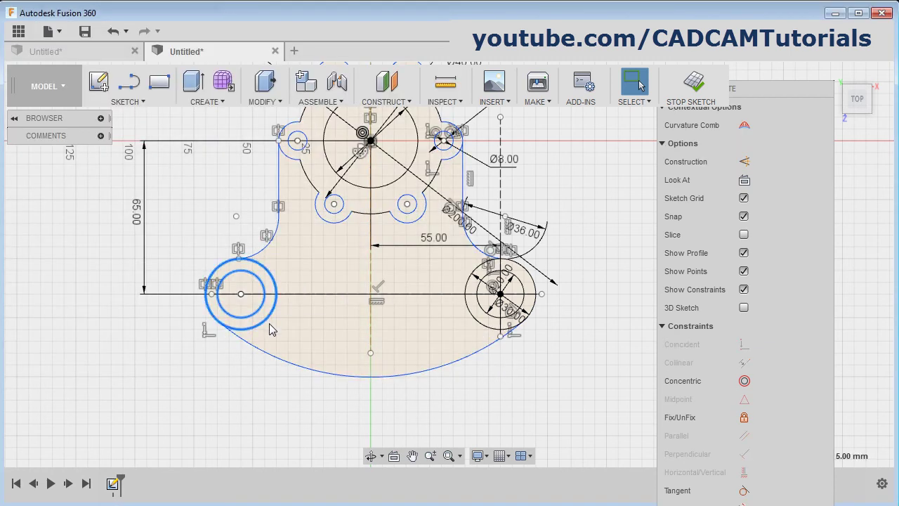
click(235, 397)
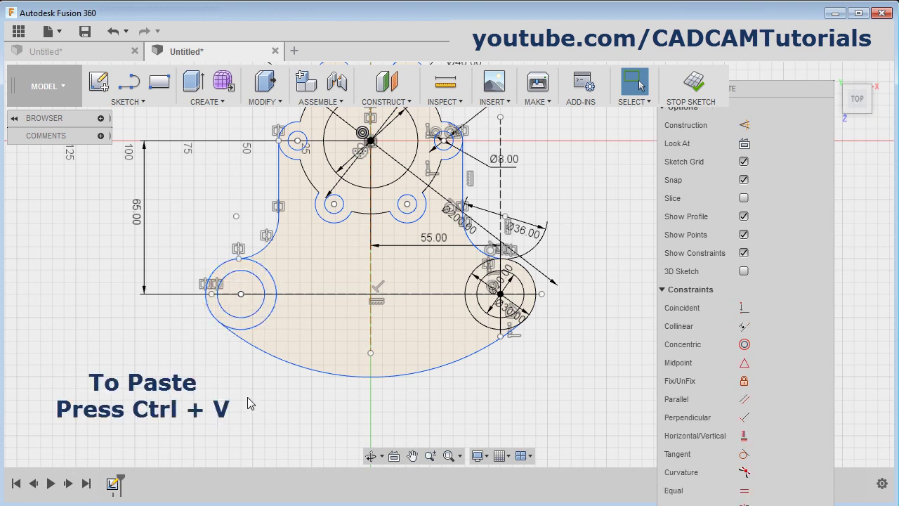
key(ctrl+v)
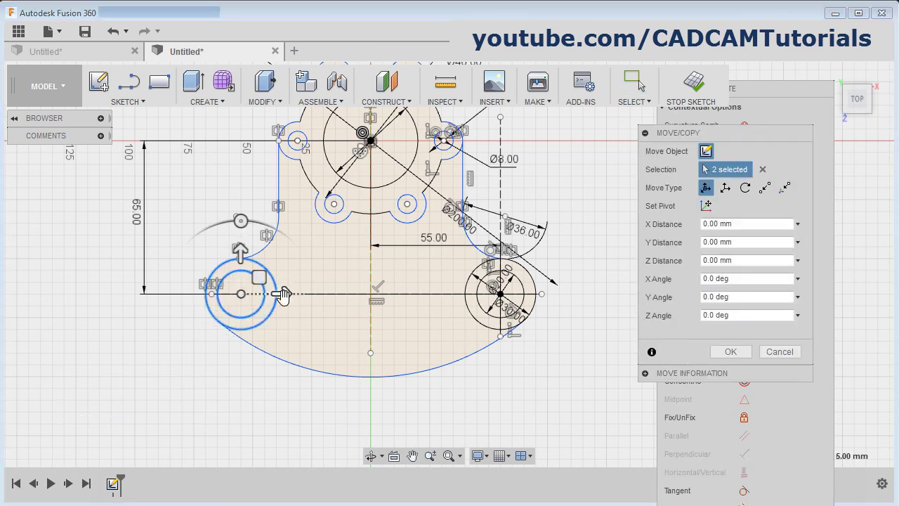
- Move the pasted circle pair 55 mm right and 15 mm down onto the vertical axis
drag(282, 293, 415, 294)
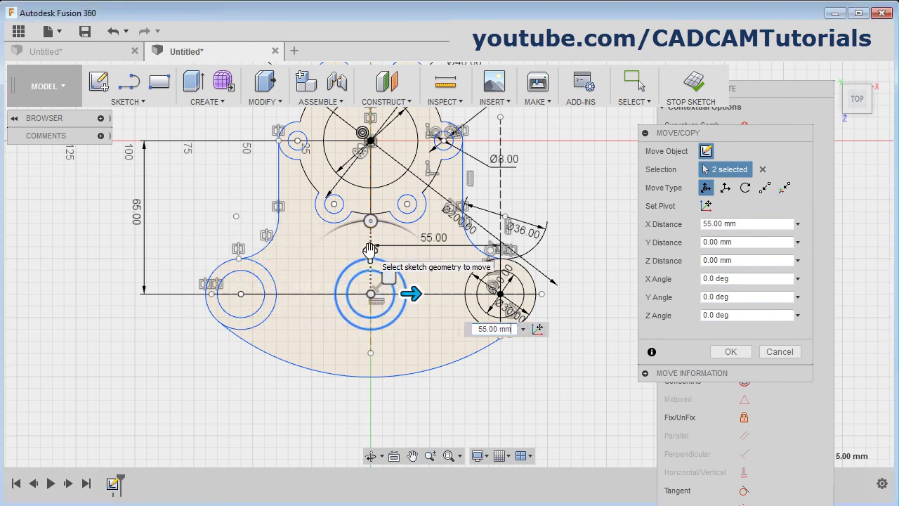
drag(370, 251, 371, 286)
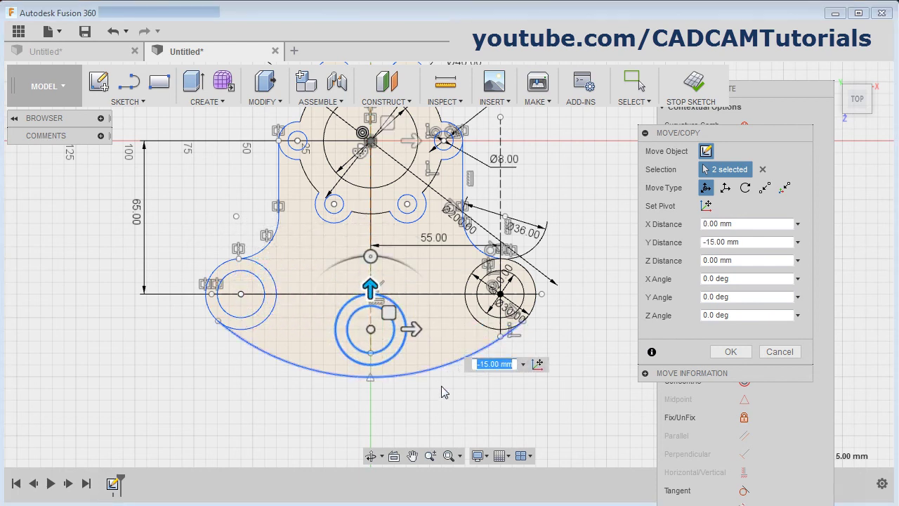
click(734, 352)
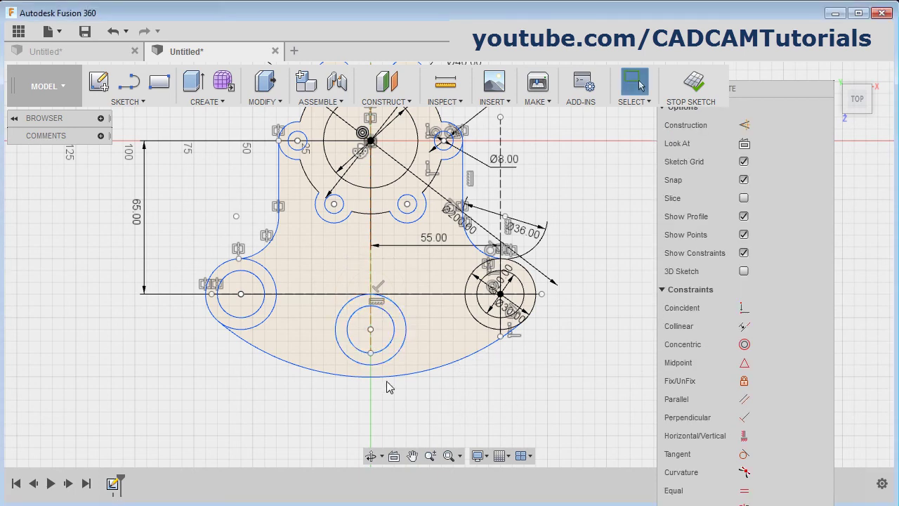
scroll(390, 387, up, 2)
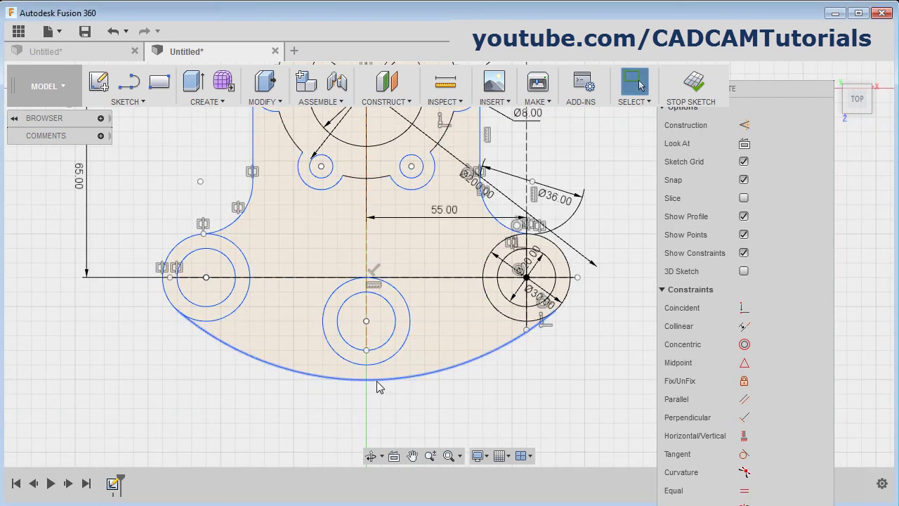
- Make the bottom boss's outer circle tangent to the Ø200 bottom arc
click(377, 380)
click(383, 363)
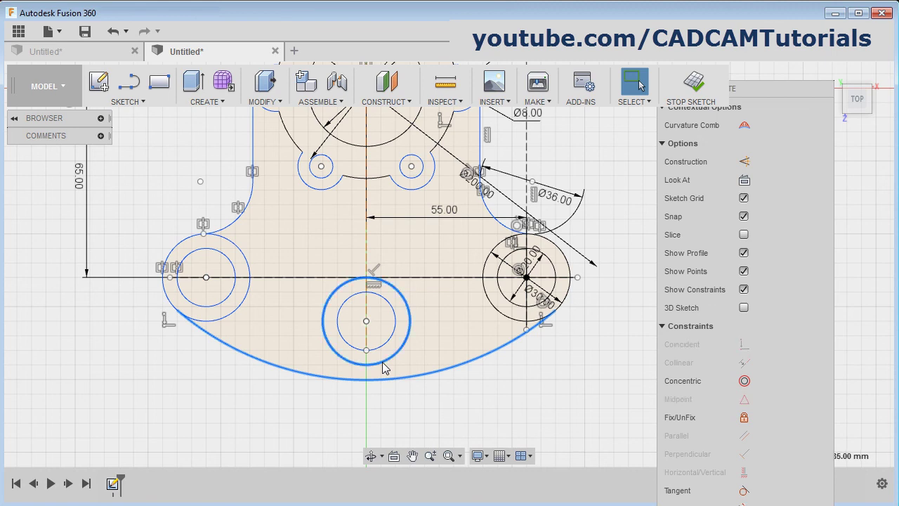
scroll(774, 94, down, 3)
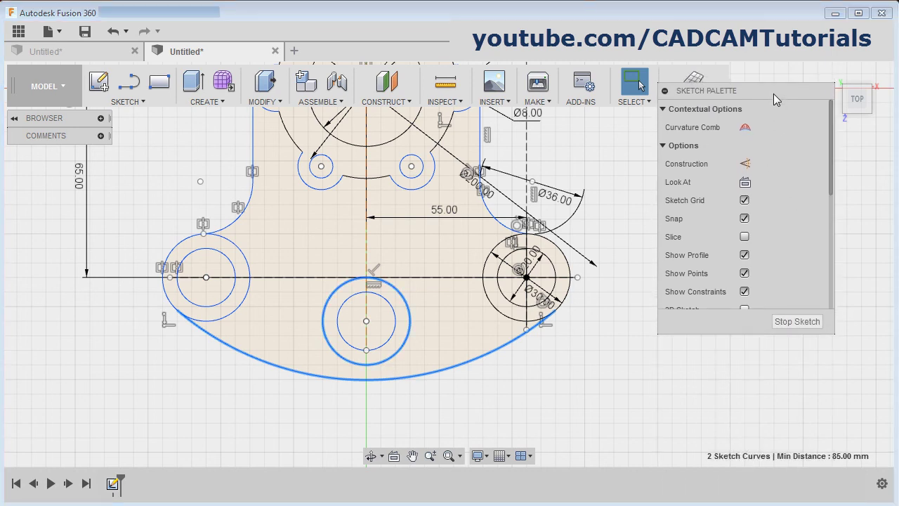
scroll(755, 243, down, 5)
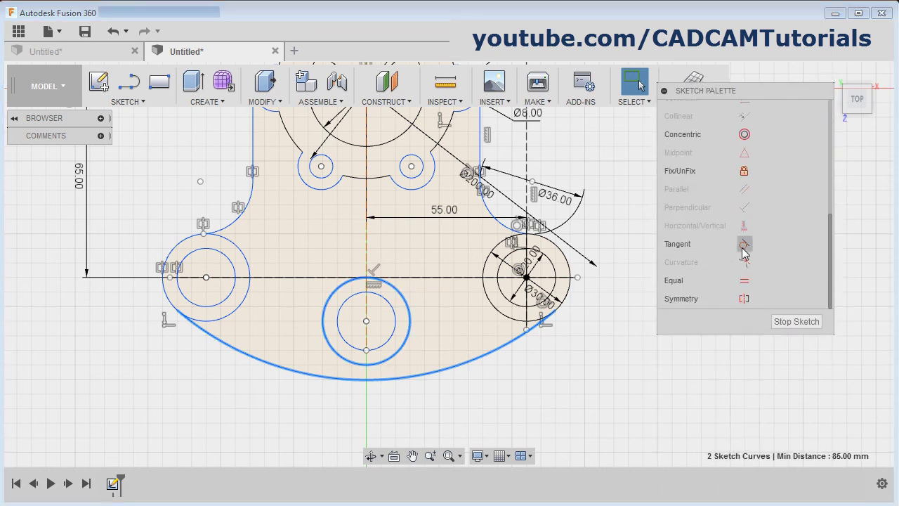
click(744, 243)
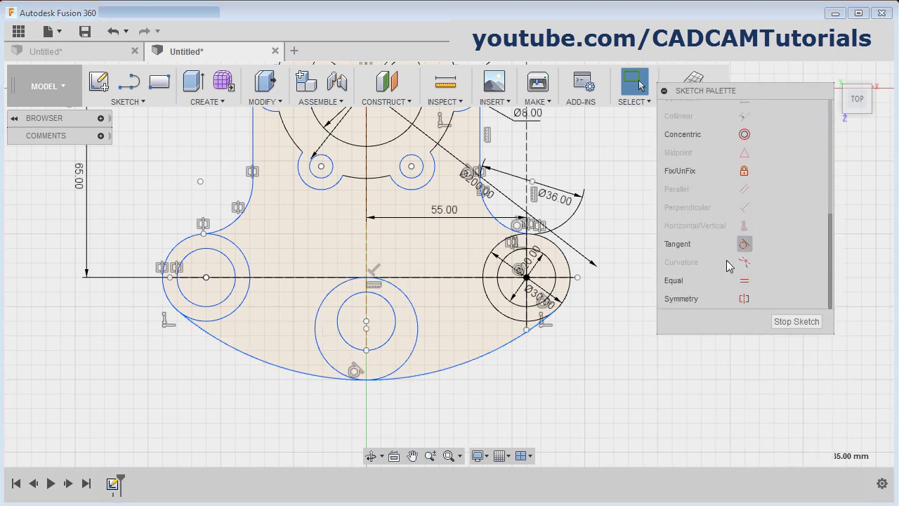
- Constrain the bottom boss's inner circle concentric with its outer circle
click(393, 339)
shift+click(417, 340)
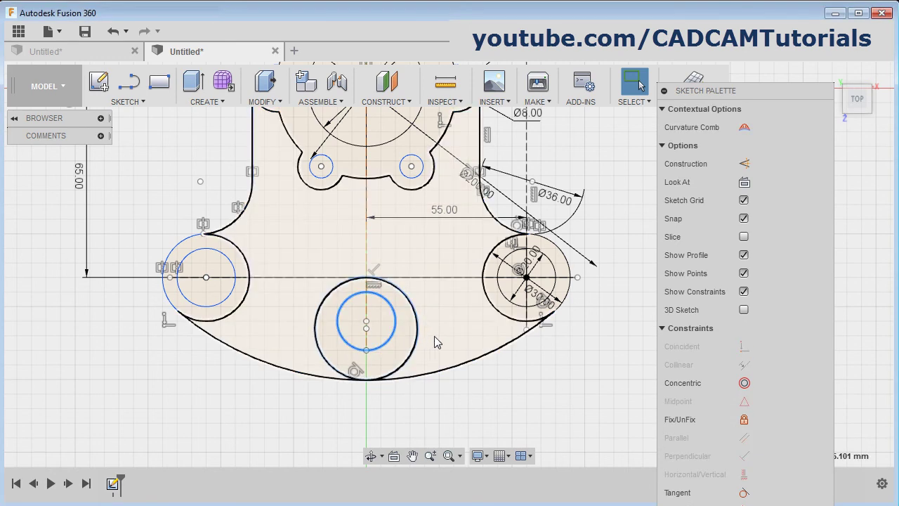
click(744, 384)
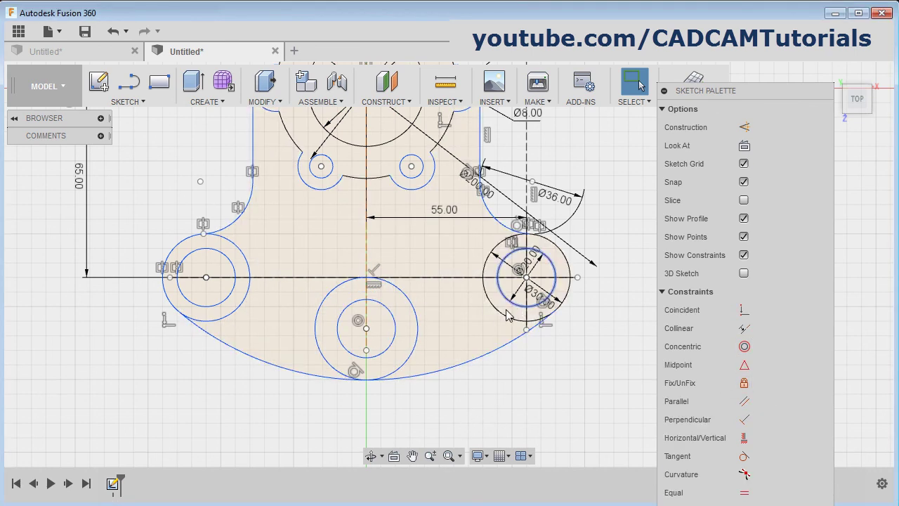
- Make the bottom boss's hole equal to the right boss's Ø20 hole
click(391, 318)
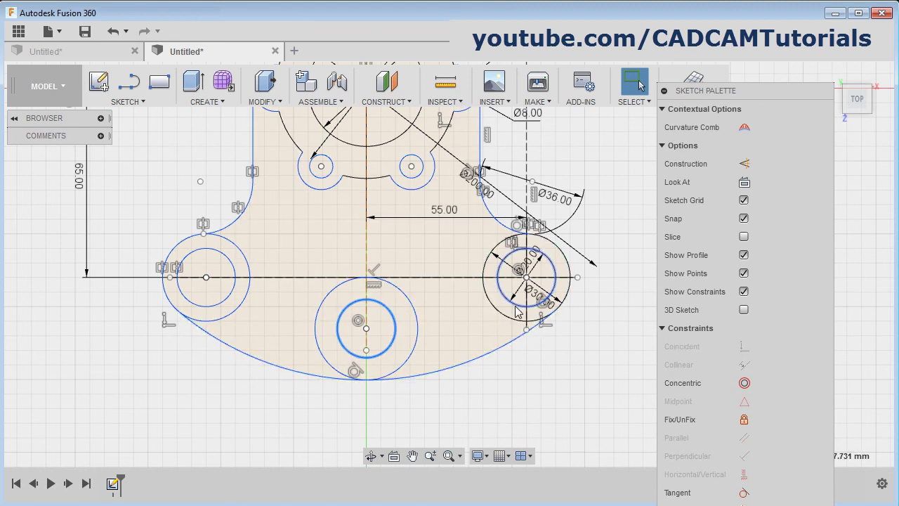
click(517, 308)
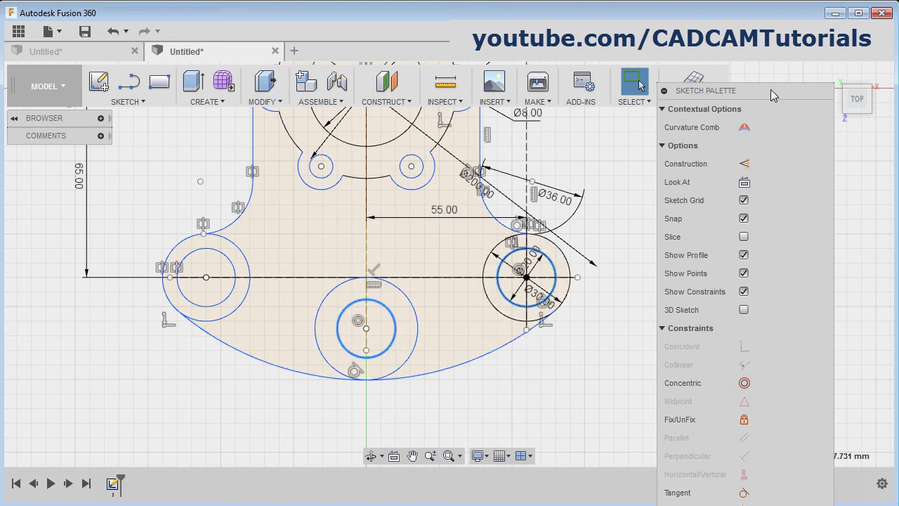
drag(771, 89, 761, 81)
scroll(762, 210, down, 5)
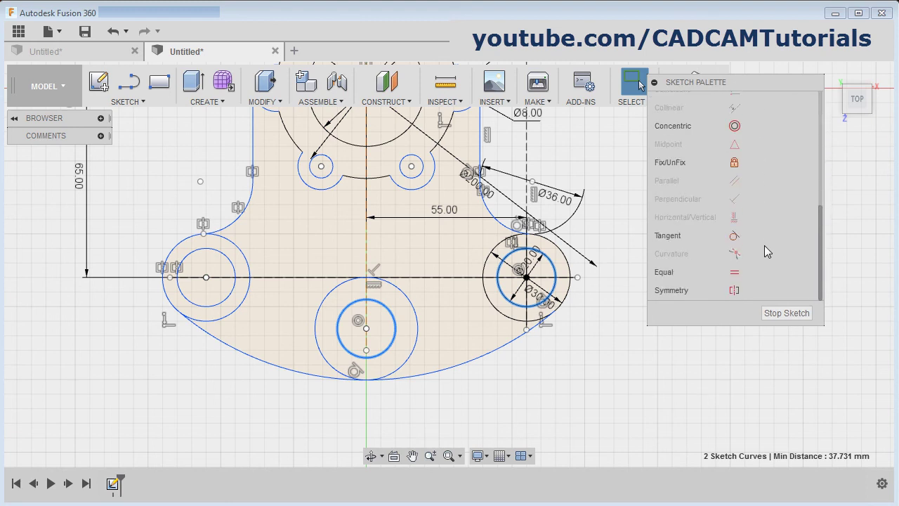
click(735, 272)
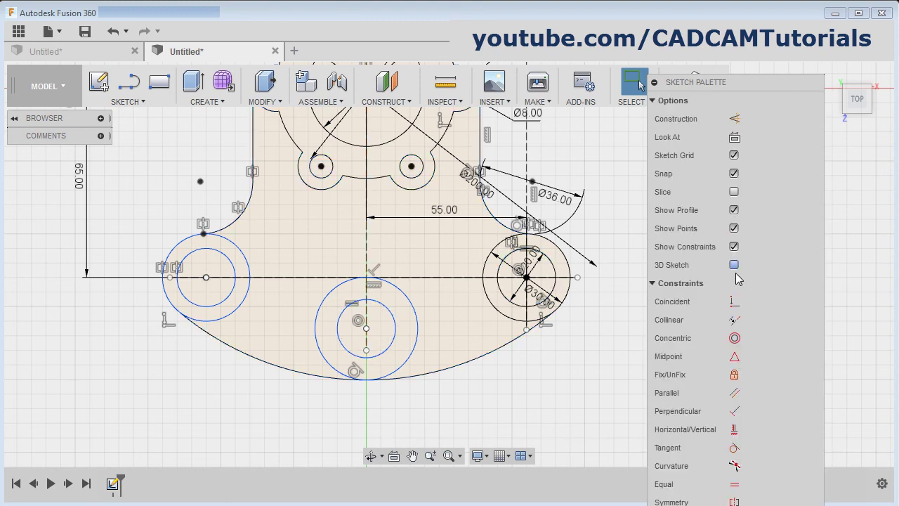
- Make the bottom boss's outer circle equal to the right boss's Ø30 circle, then fit the view
click(415, 303)
click(502, 318)
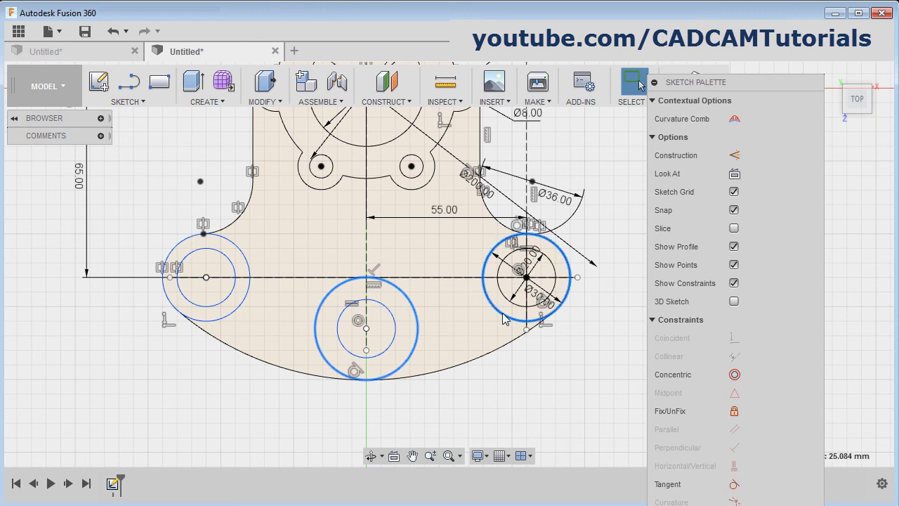
drag(777, 80, 768, 60)
scroll(750, 190, down, 5)
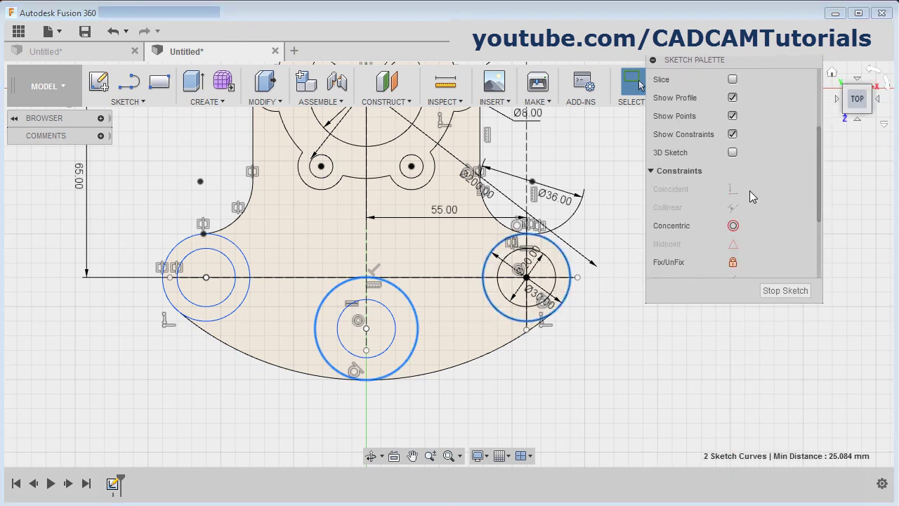
click(733, 250)
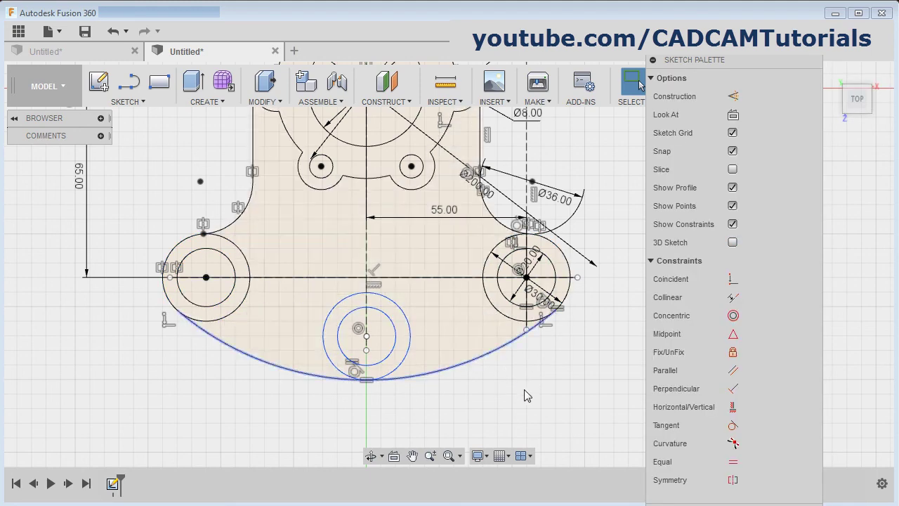
click(448, 456)
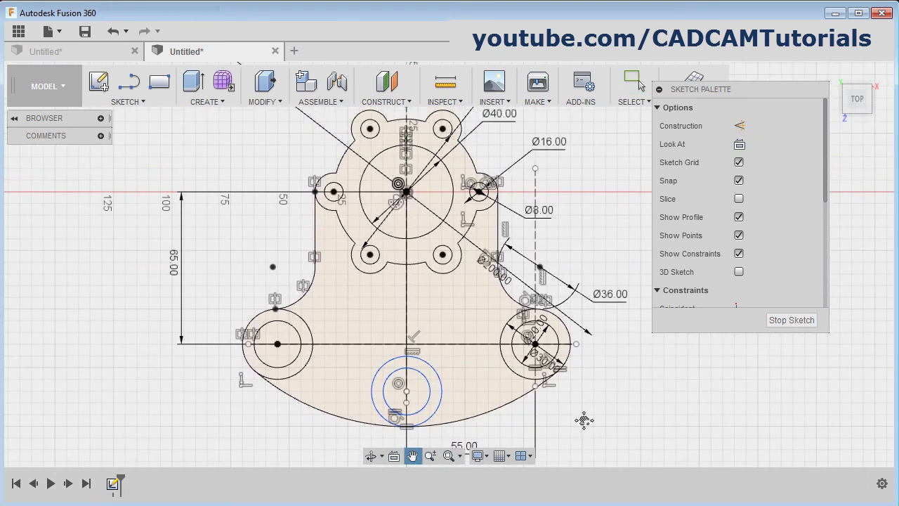